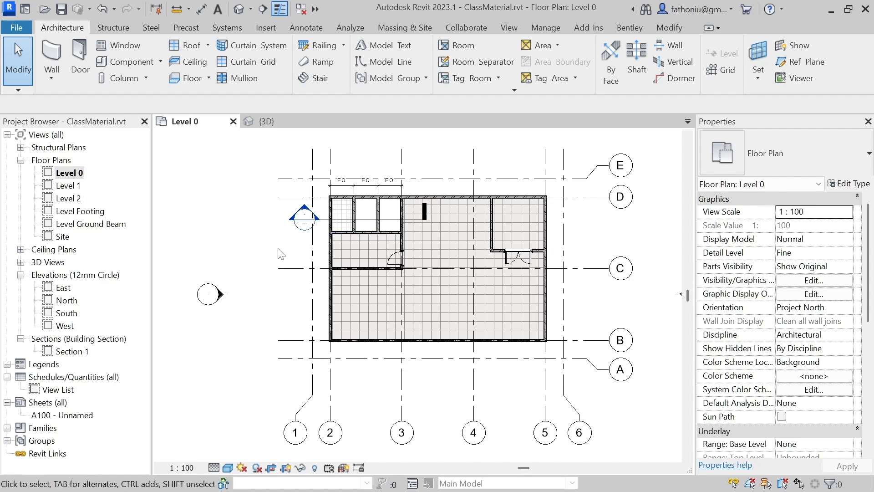
scroll(283, 258, up, 2)
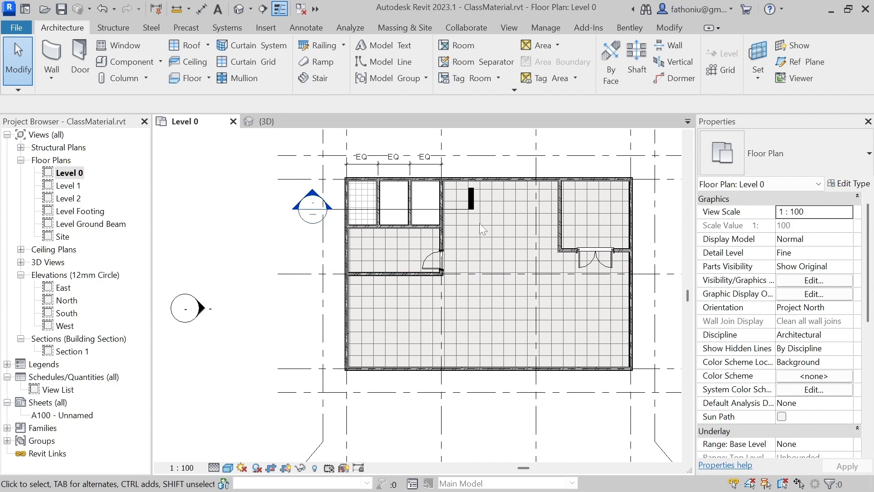
scroll(497, 316, up, 3)
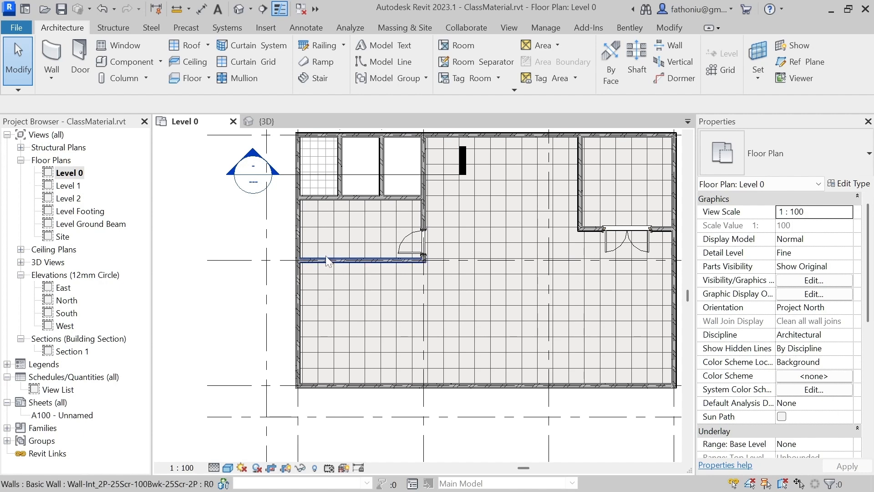
scroll(297, 200, up, 2)
scroll(375, 261, down, 2)
scroll(372, 255, down, 1)
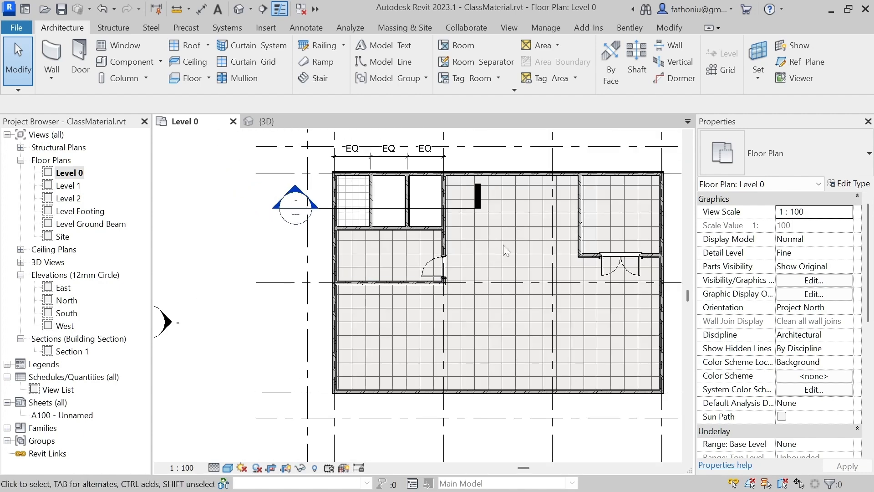
Select the Floor-Grnd-Mine floor of the small room with the single door, below the three upper-left rooms
scroll(351, 246, up, 1)
scroll(351, 245, up, 2)
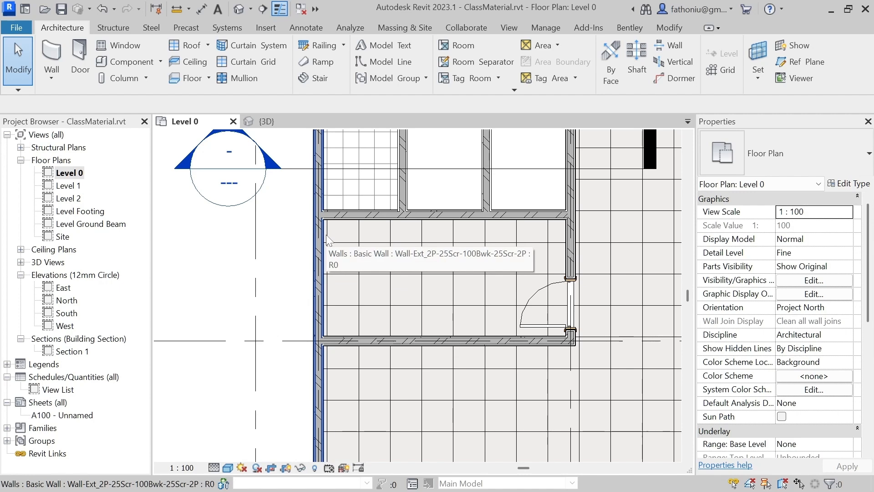
key(Tab)
key(Tab)
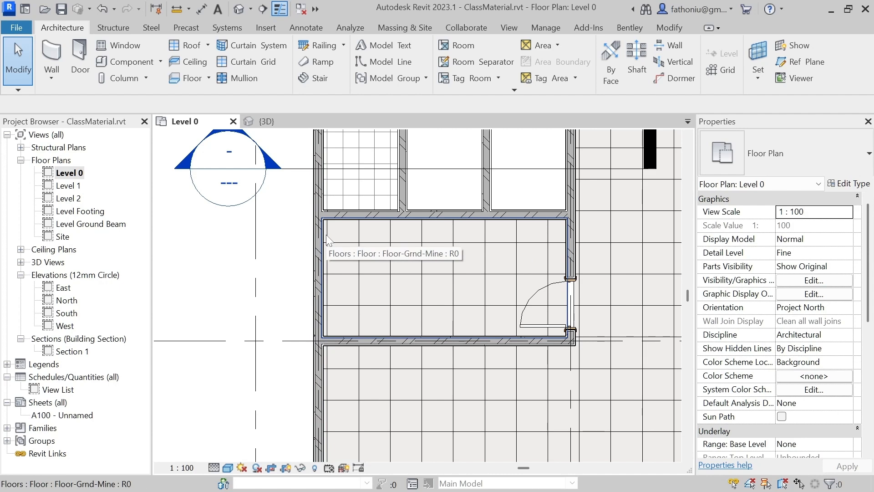
click(327, 238)
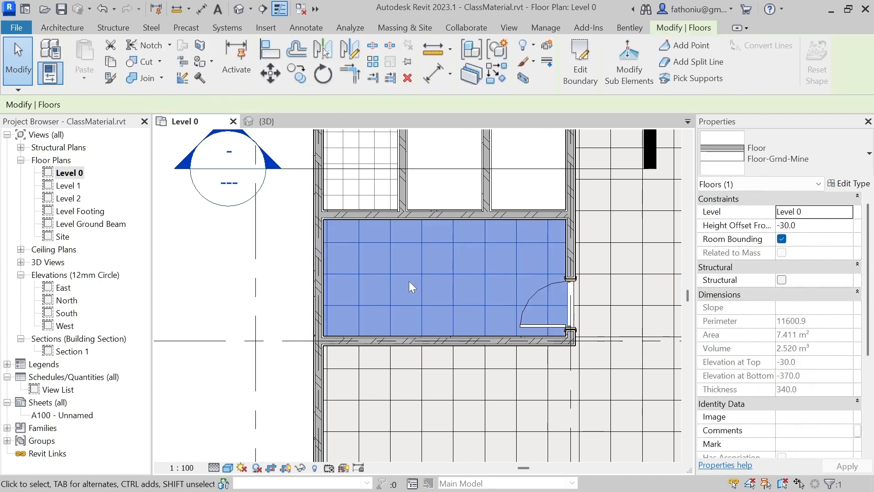
Open the layer structure of the selected floor's type and bring up the material of its Finish 1 layer for editing
click(848, 184)
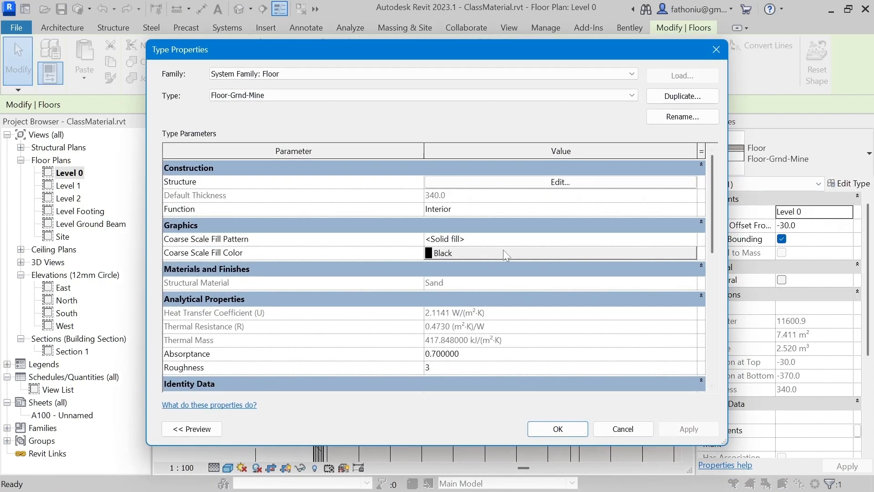
click(559, 183)
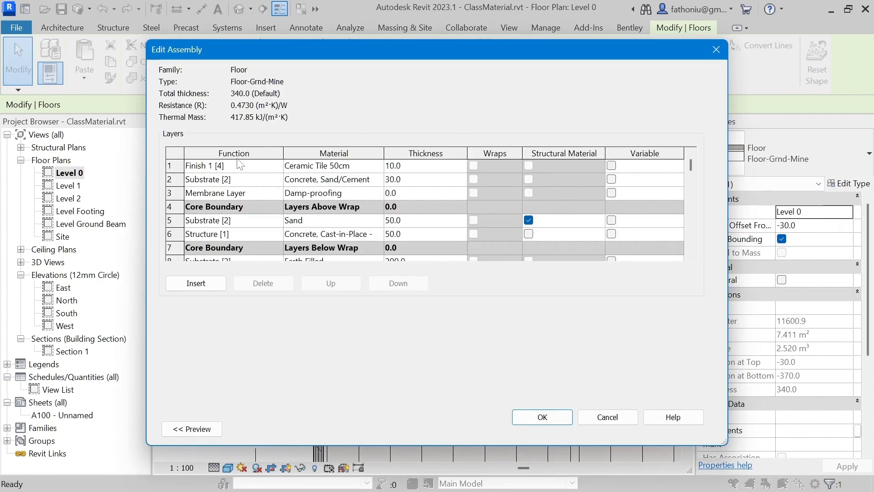
click(335, 165)
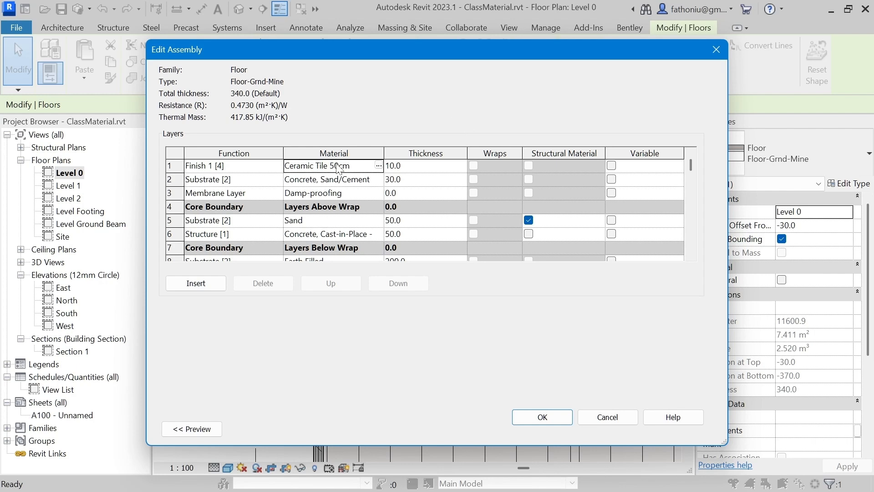
click(378, 166)
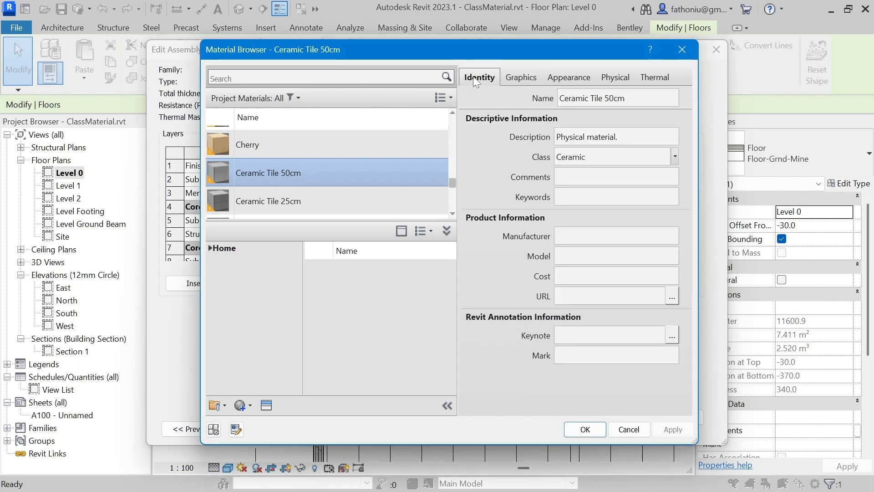
Examine the graphics and appearance settings of Ceramic Tile 50cm, including the drafting fill patterns for its surface foreground
click(520, 77)
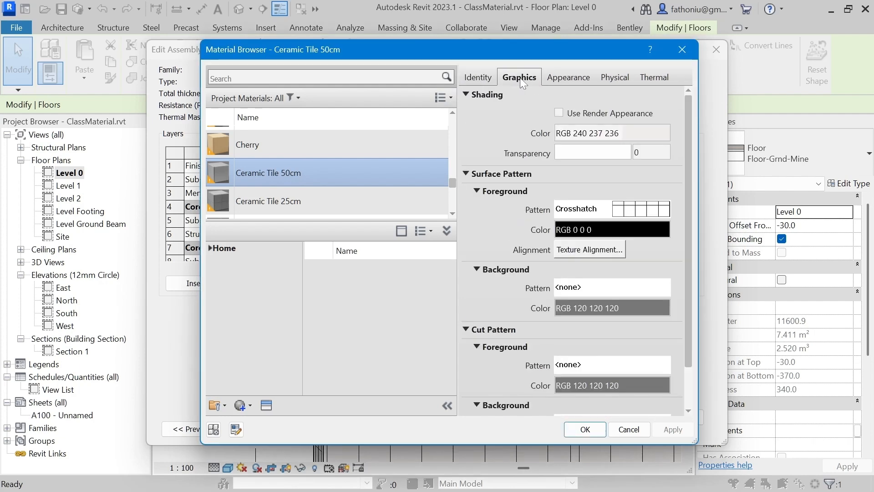
click(558, 80)
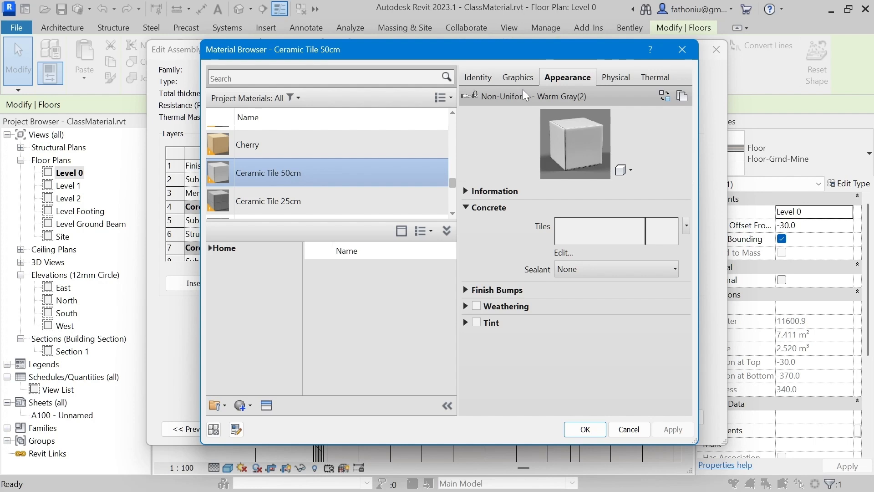
click(518, 77)
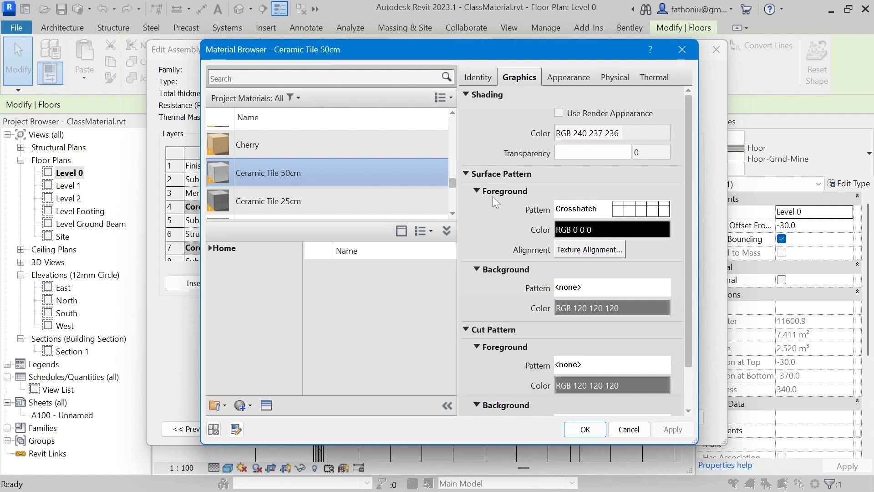
click(636, 214)
mouse_move(476, 175)
mouse_down()
mouse_move(474, 147)
mouse_move(479, 181)
mouse_up()
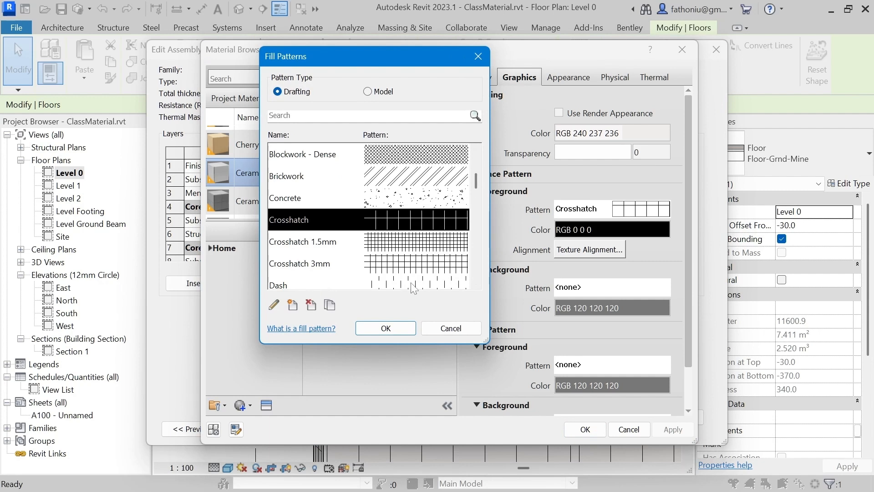
drag(426, 61, 539, 47)
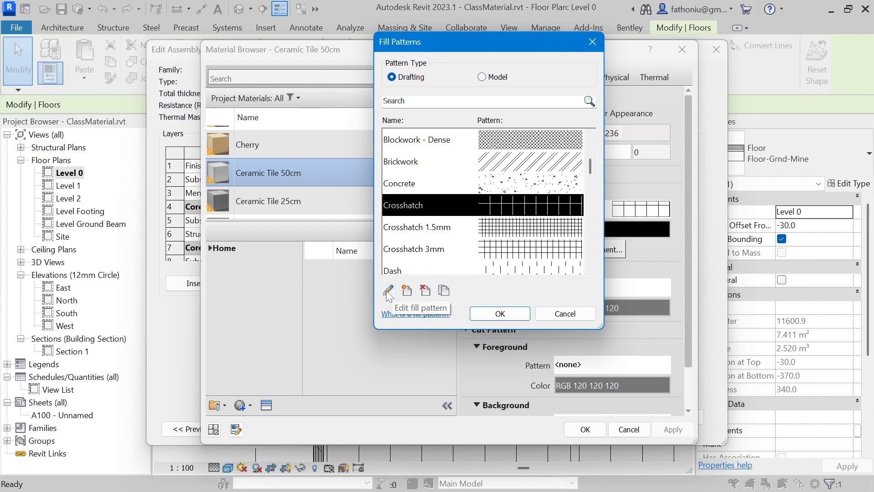
click(551, 314)
Compare the surface pattern settings of the Ceramic Tile, Ceramic Tile 25cm and Ceramic Tile 50cm materials
scroll(396, 194, down, 1)
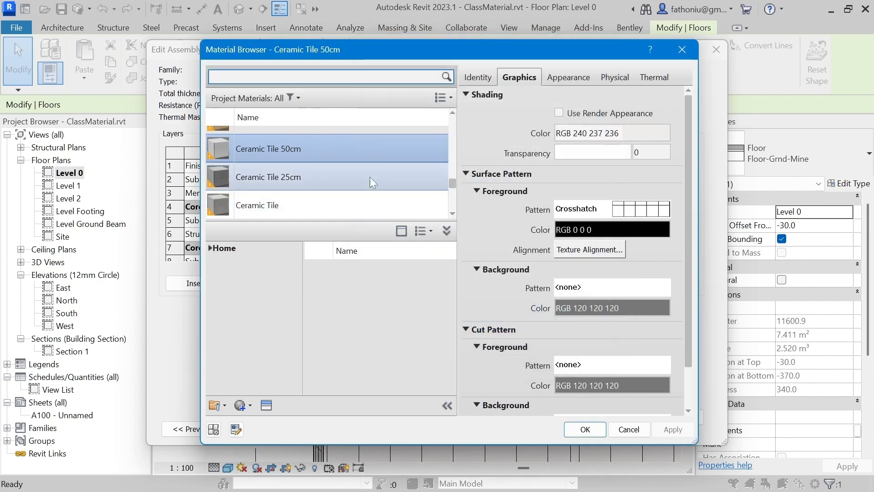
click(263, 205)
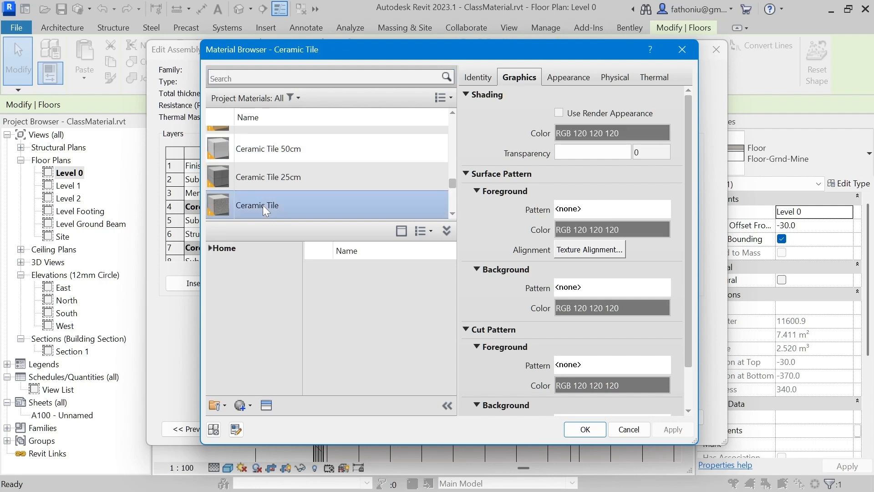
right_click(263, 205)
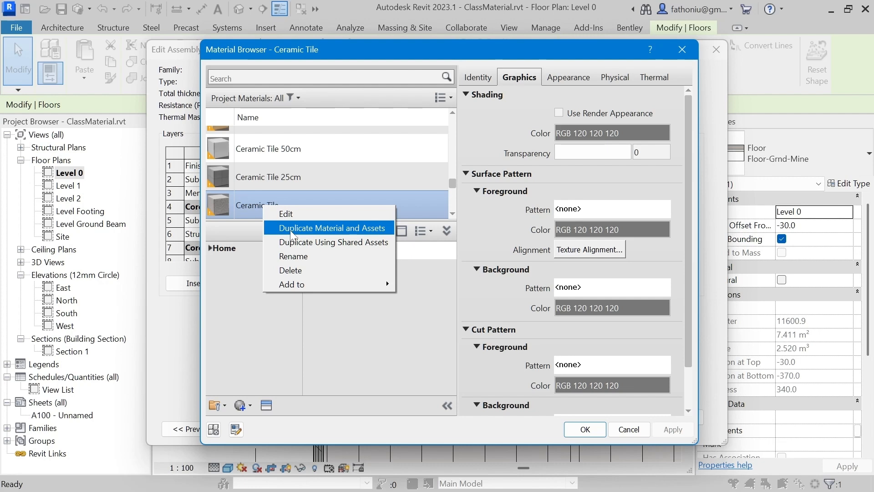
click(273, 154)
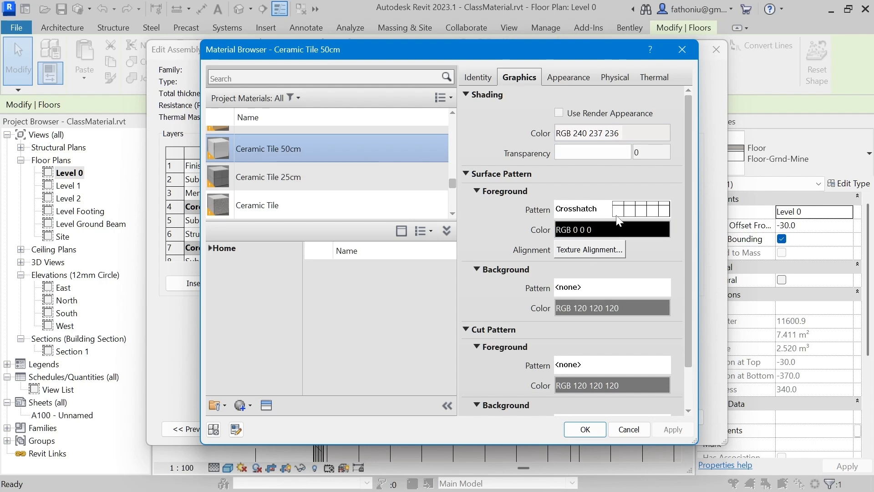
click(283, 208)
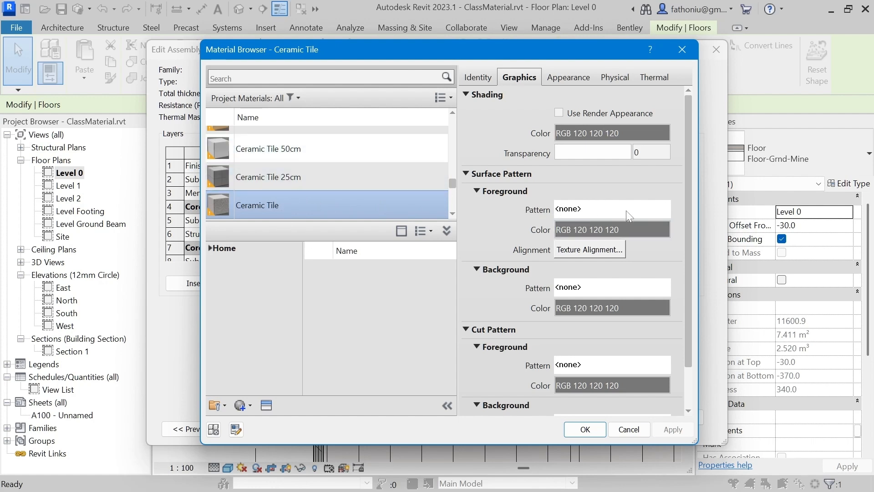
click(302, 146)
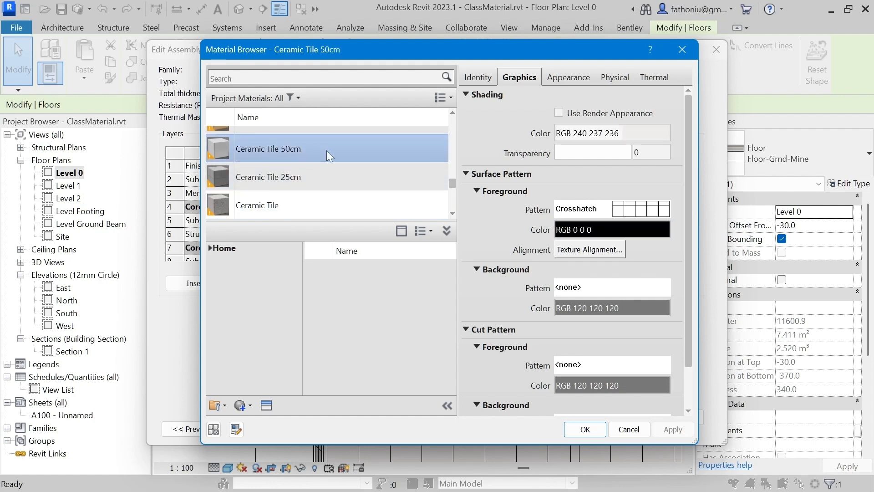
scroll(355, 136, up, 1)
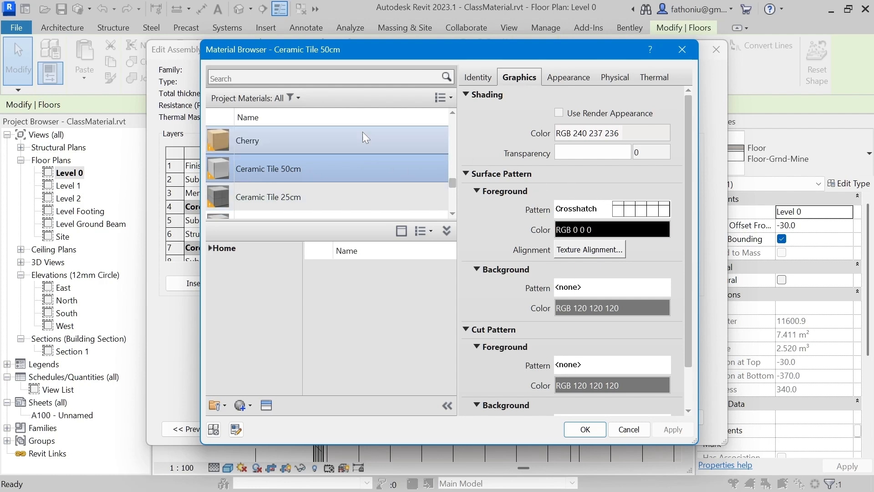
click(297, 207)
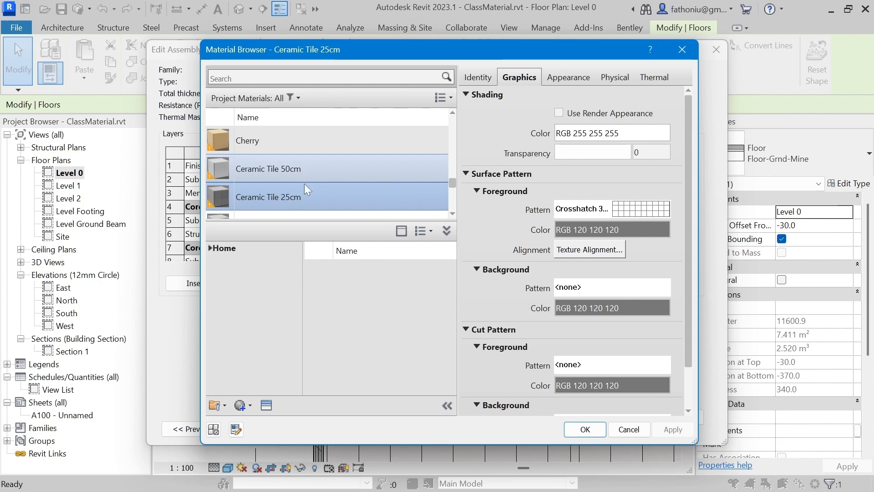
click(296, 165)
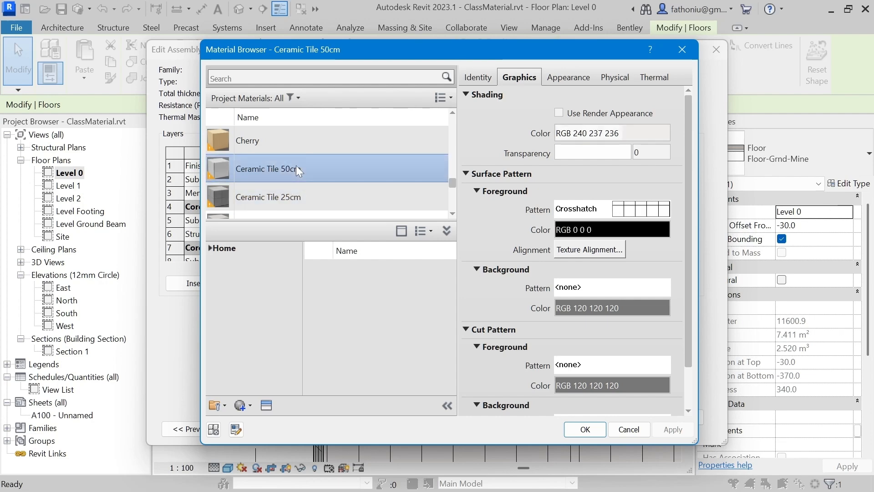
Set the host-layer orientation of Ceramic Tile 50cm's Crosshatch surface pattern to Orient To View and apply it to the floor type
click(632, 214)
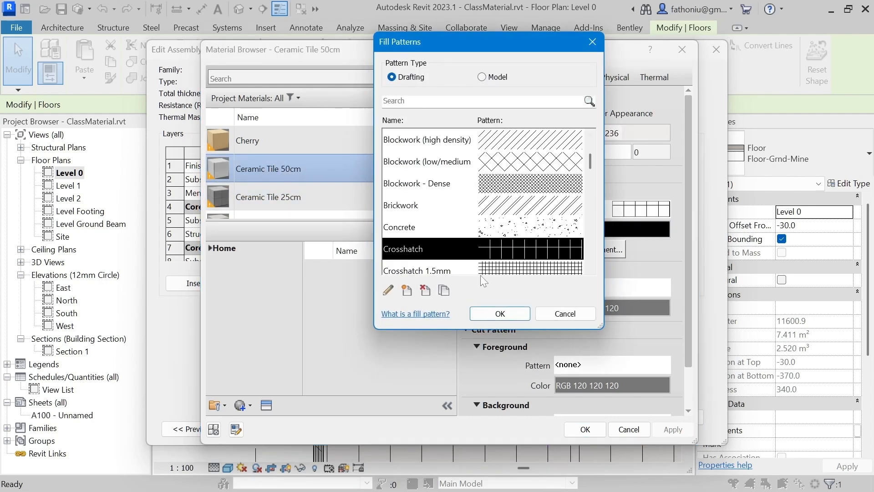
click(388, 290)
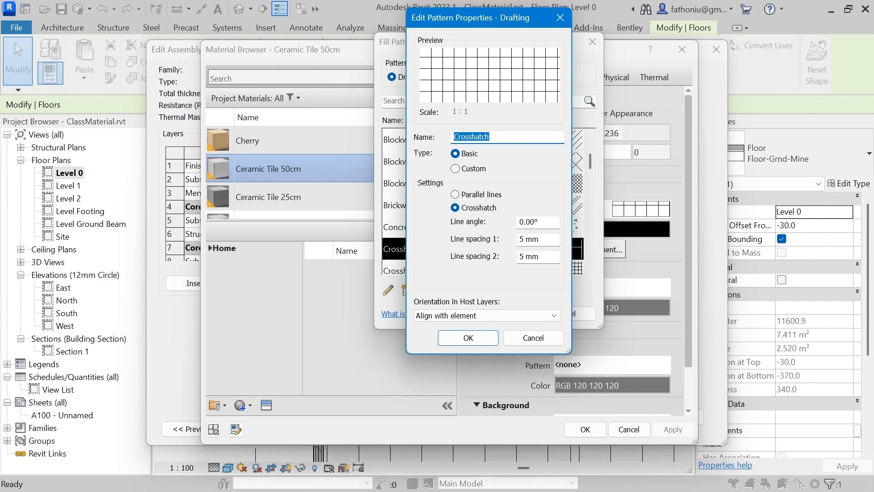
click(546, 315)
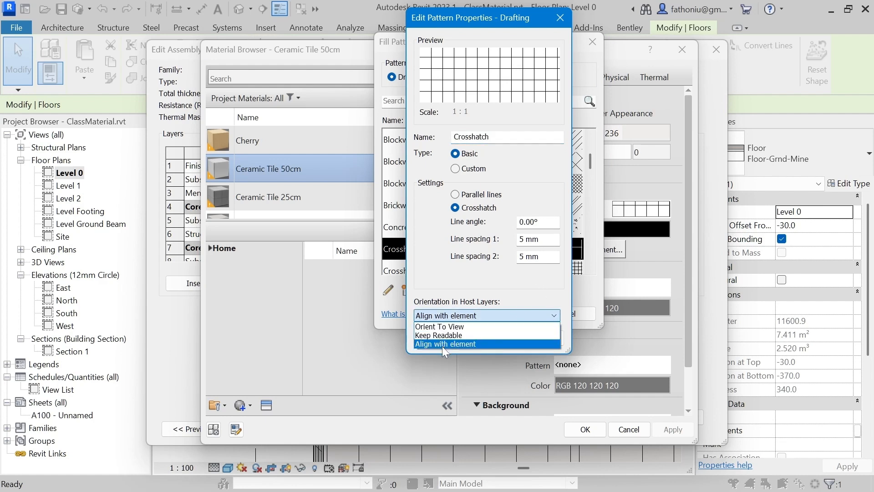
click(453, 326)
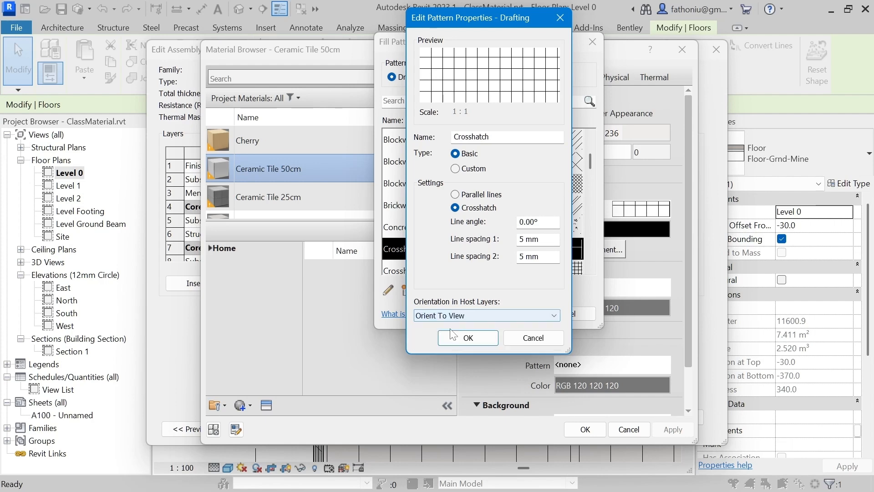
click(467, 338)
click(500, 313)
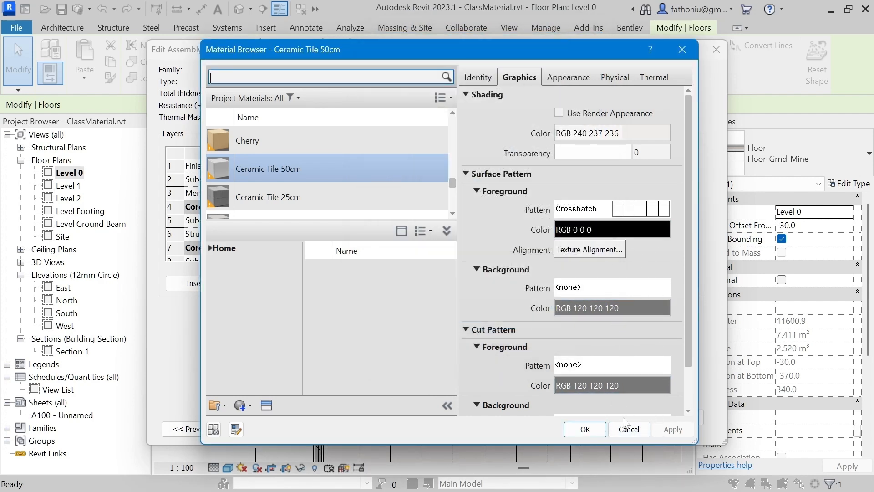
click(595, 429)
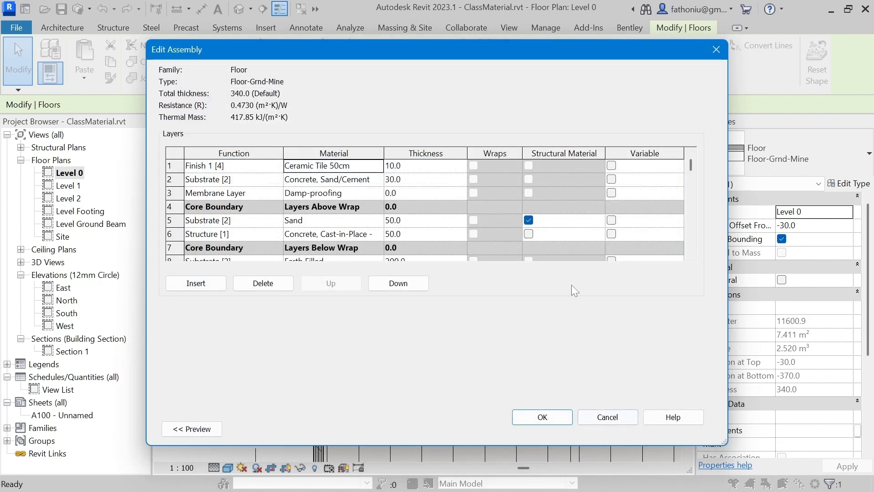
click(569, 418)
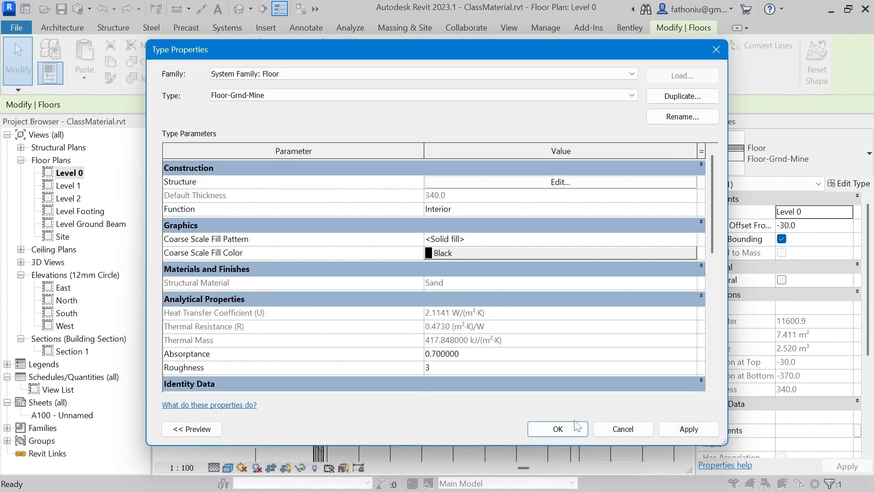
click(573, 425)
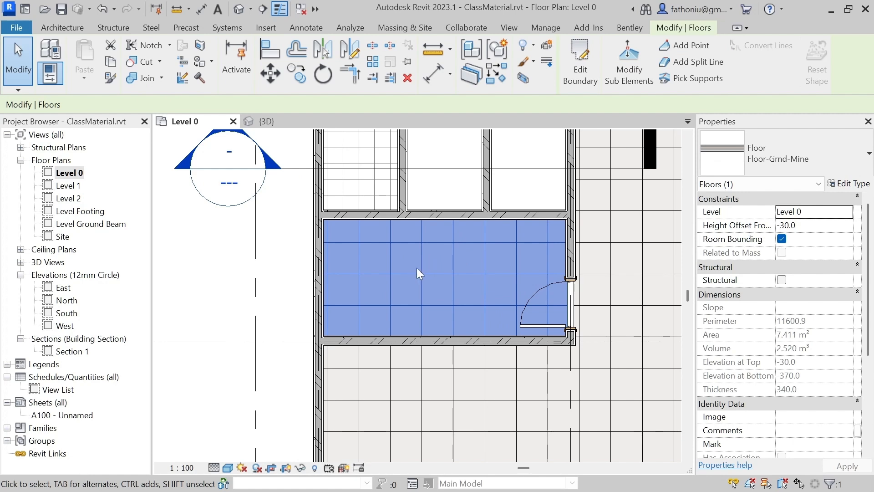
Set the view scale of the Level 0 floor plan to 1:10
click(177, 468)
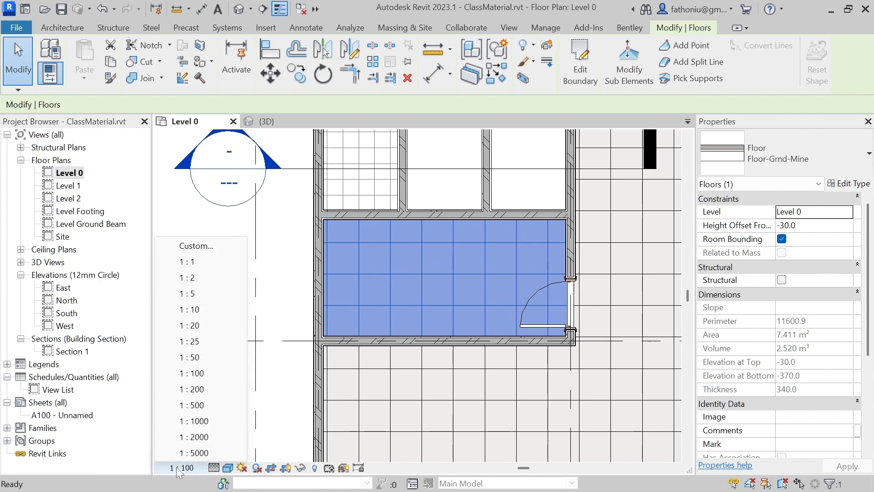
click(201, 309)
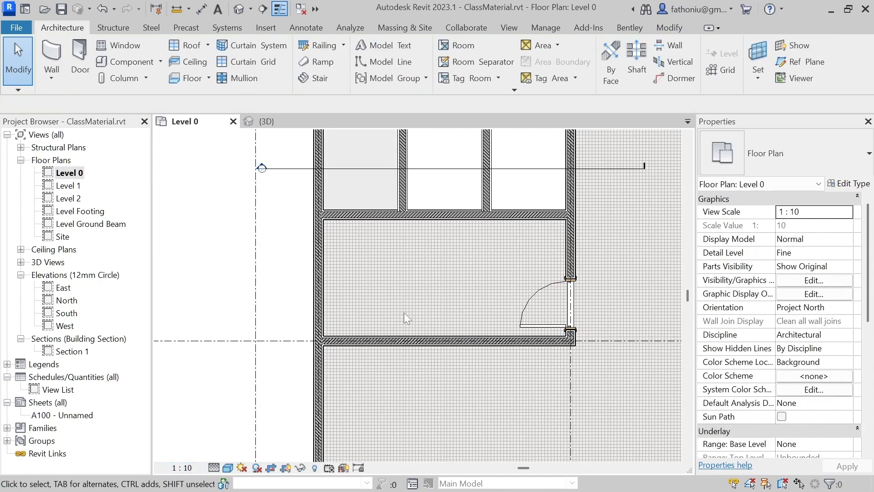
Set the view scale of the Level 0 floor plan to 1:100
click(188, 468)
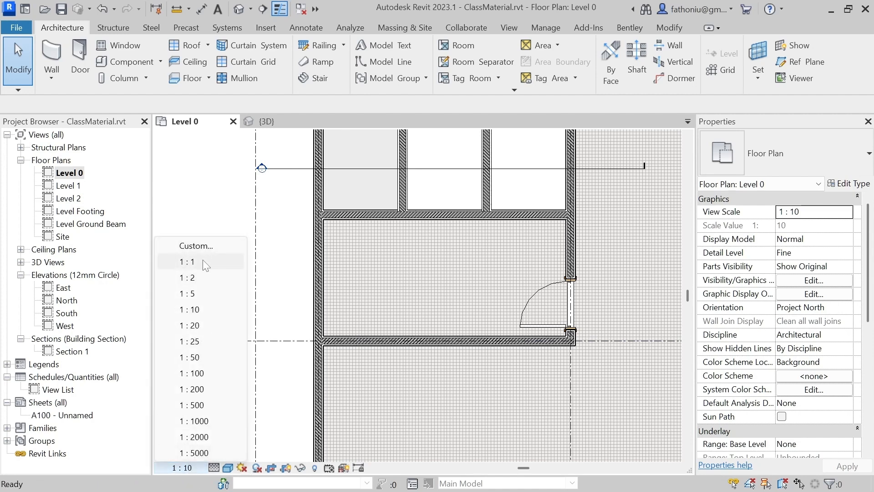
click(199, 374)
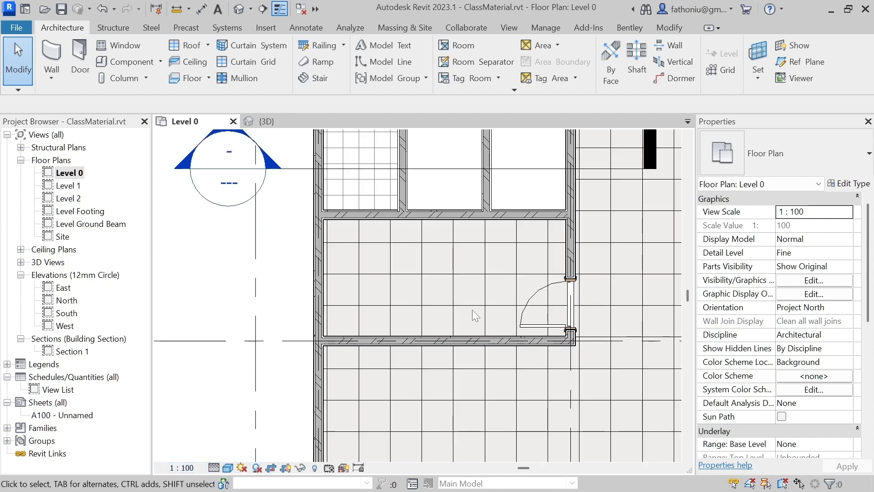
scroll(472, 310, down, 2)
scroll(637, 292, down, 2)
middle_drag(642, 292, 523, 284)
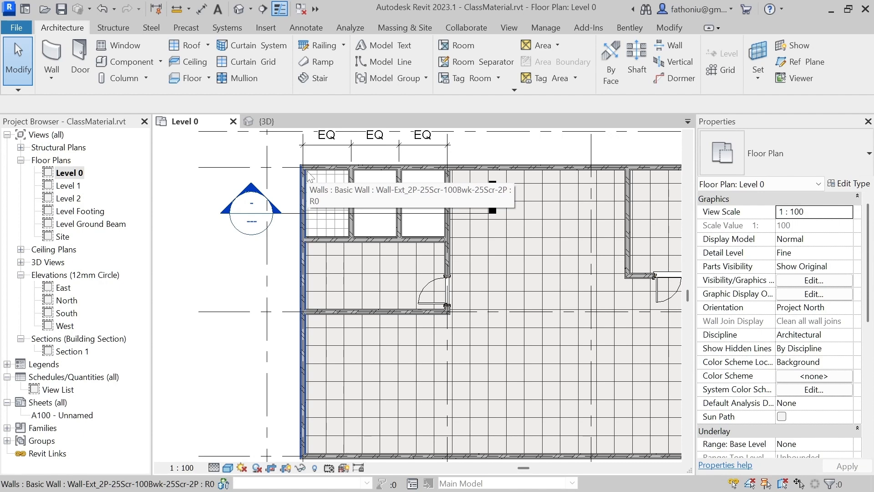
key(Tab)
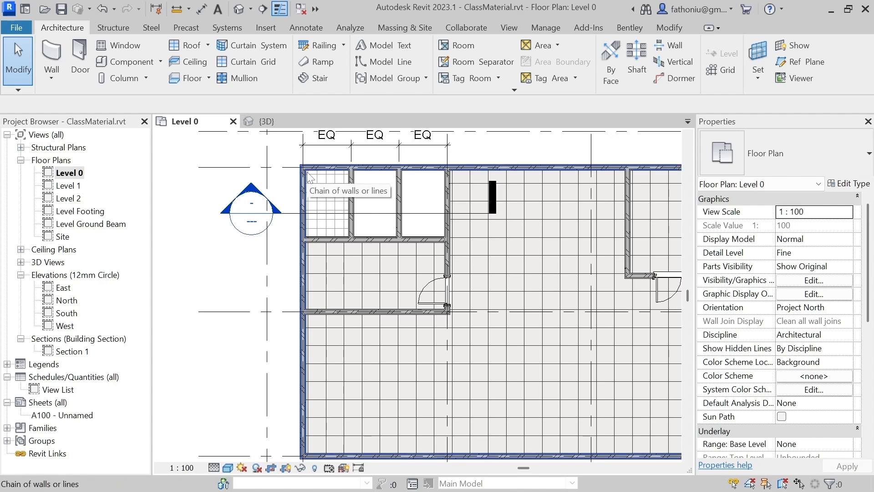
key(Tab)
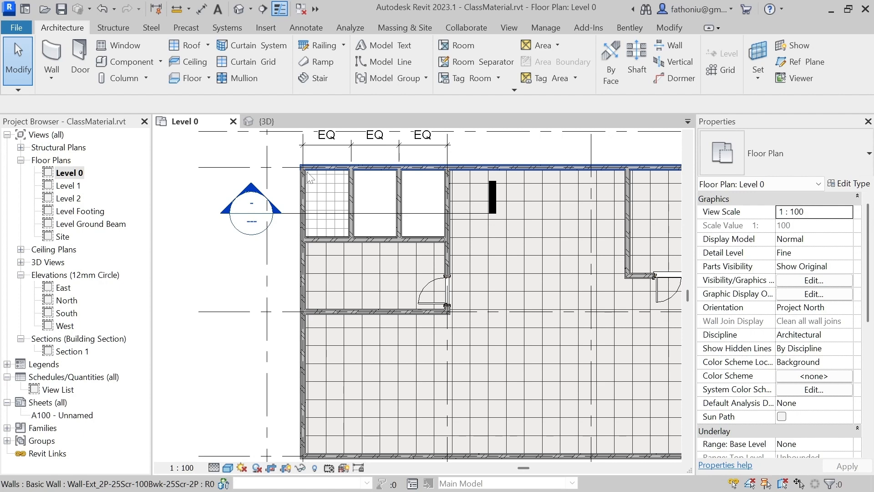
key(Tab)
key(Tab)
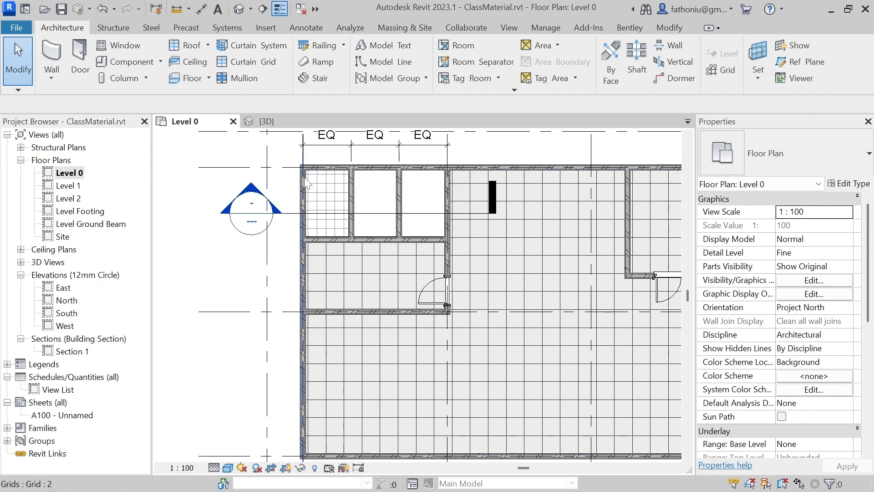
scroll(310, 185, up, 2)
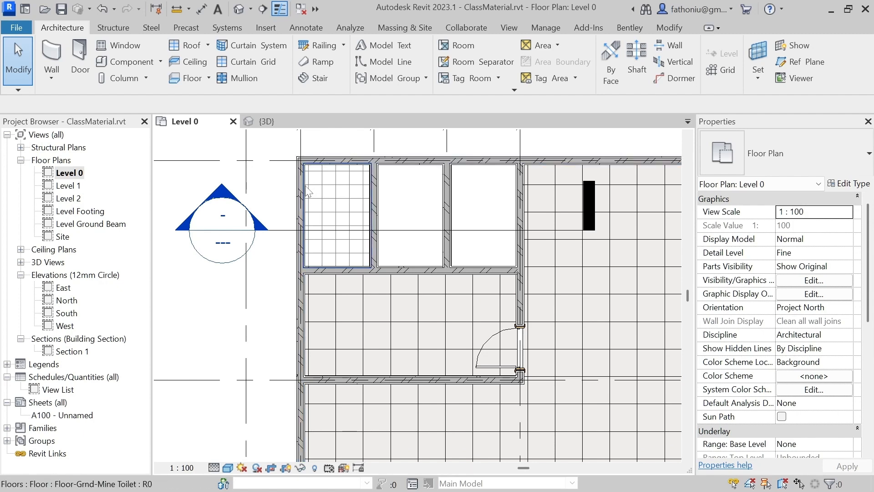
click(308, 192)
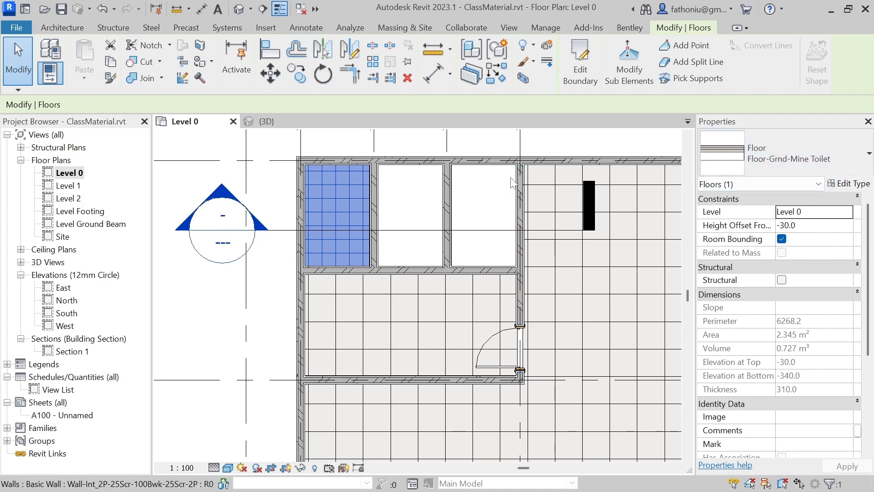
click(282, 191)
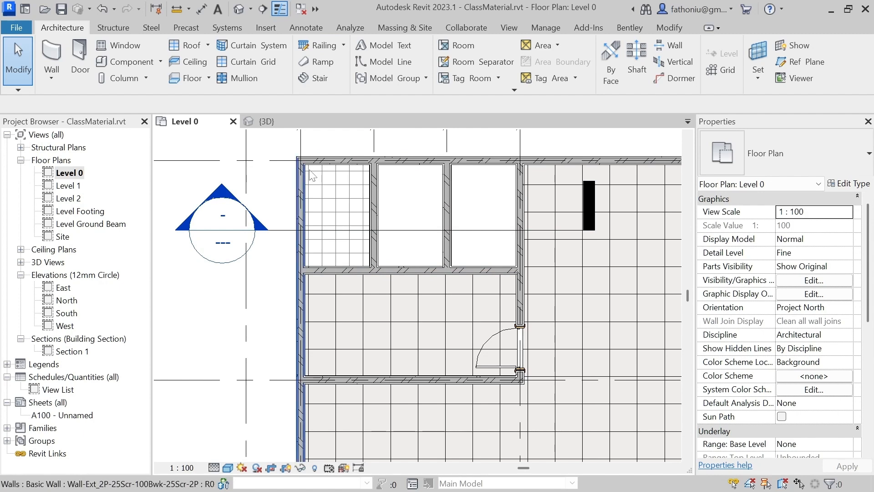
Select the Floor-Grnd-Mine Toilet floor in the first, tiled toilet cubicle, rather than the walls around it
key(Tab)
key(Tab)
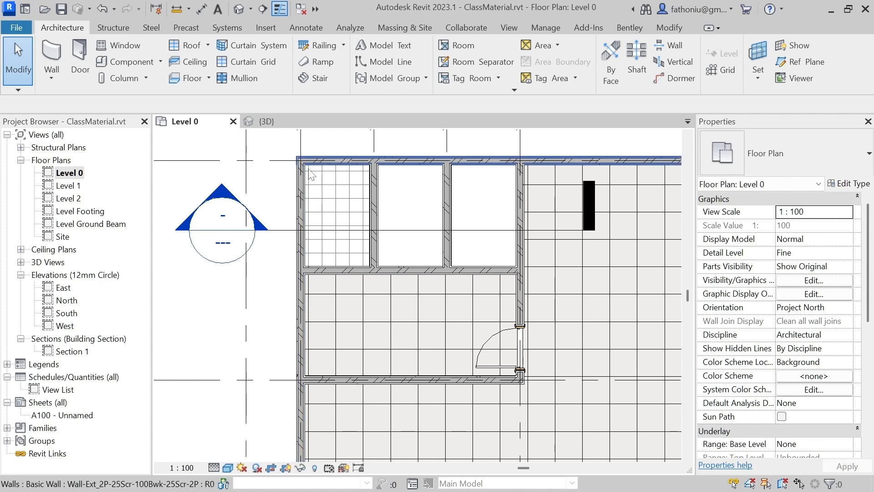
key(Tab)
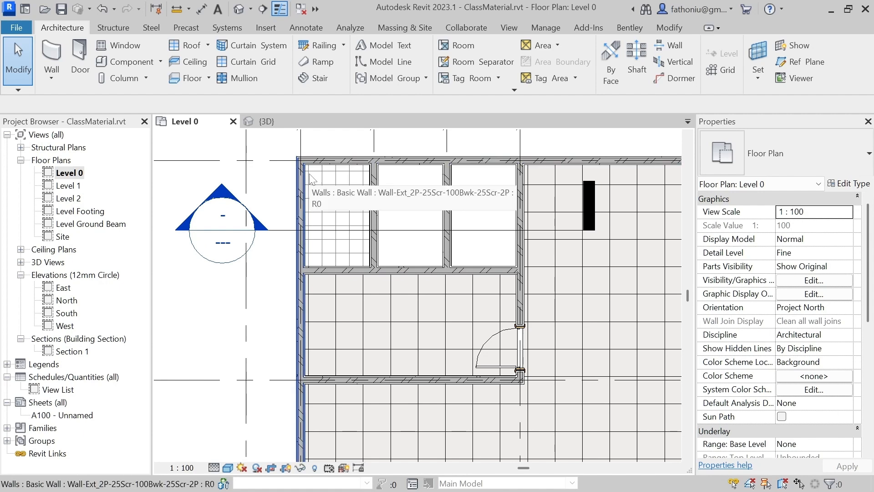
click(312, 179)
key(Tab)
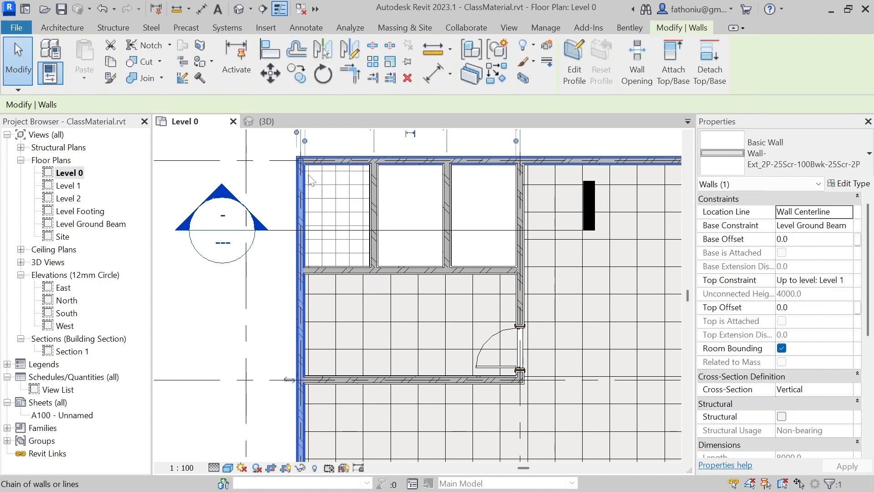
click(266, 179)
key(Tab)
key(Tab)
click(308, 177)
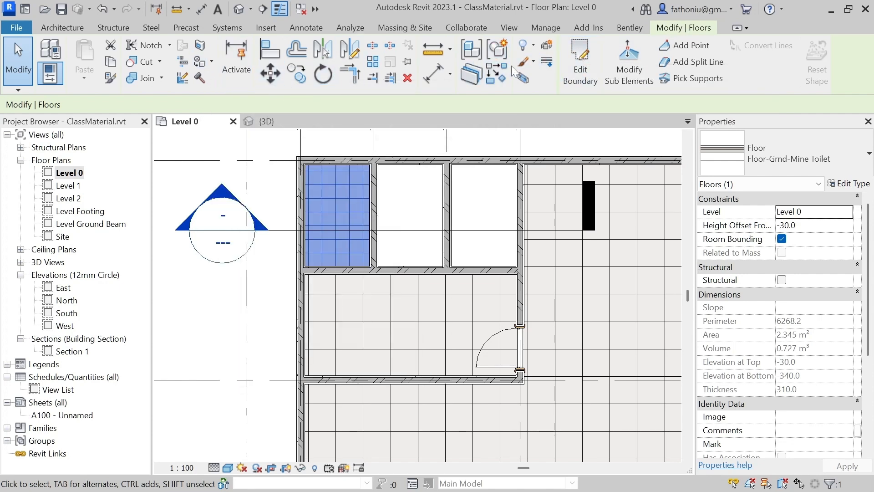
click(581, 65)
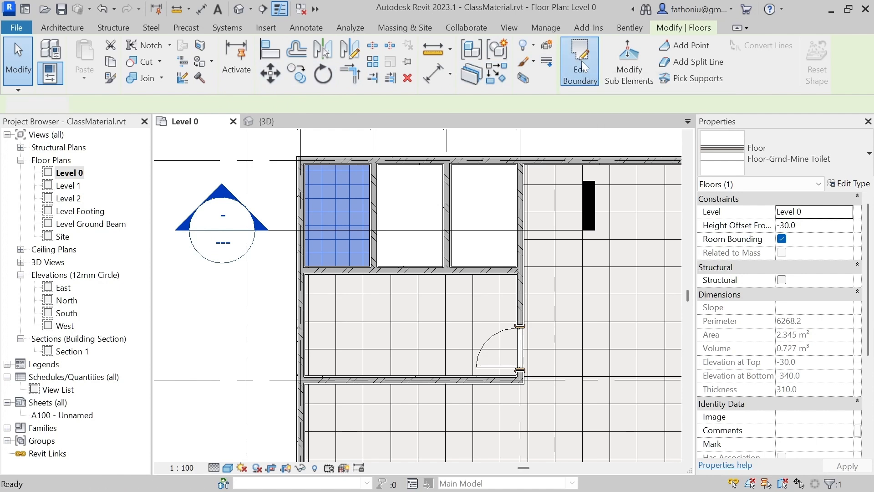
scroll(346, 264, up, 5)
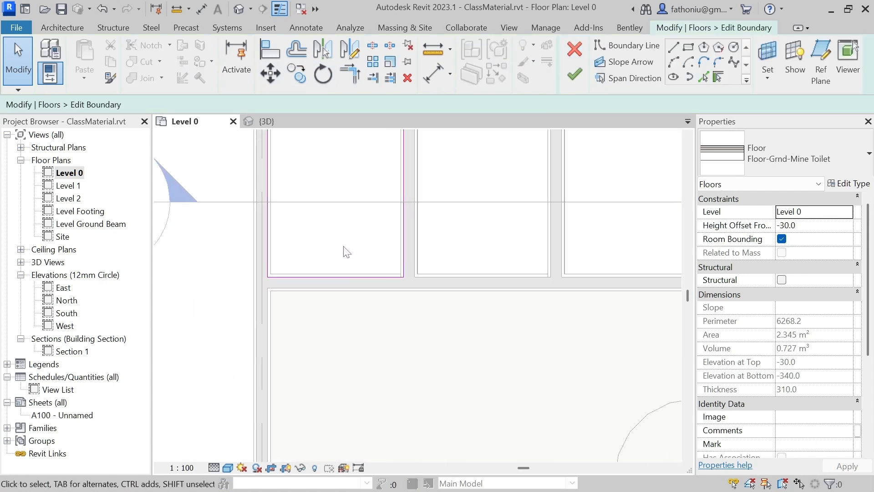
scroll(350, 242, down, 3)
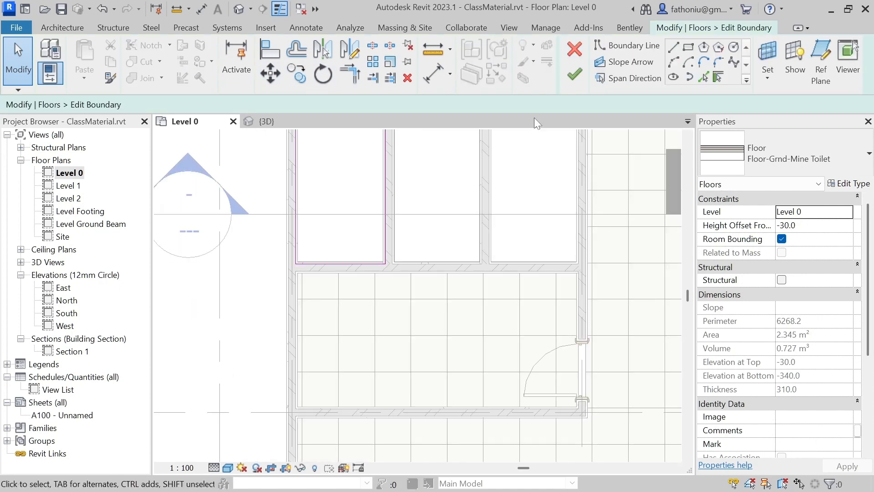
click(574, 50)
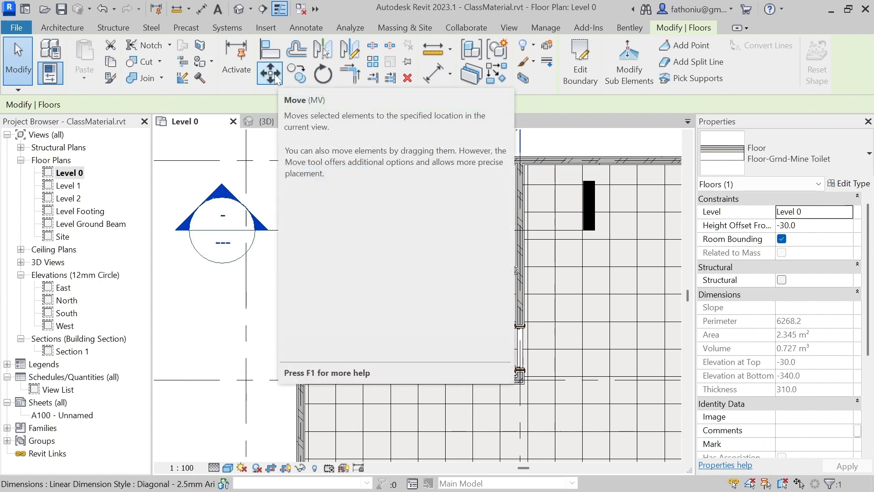
Copy the selected toilet floor into the second and third cubicles with Multiple on, using the wall-centerline intersections as reference points
click(303, 73)
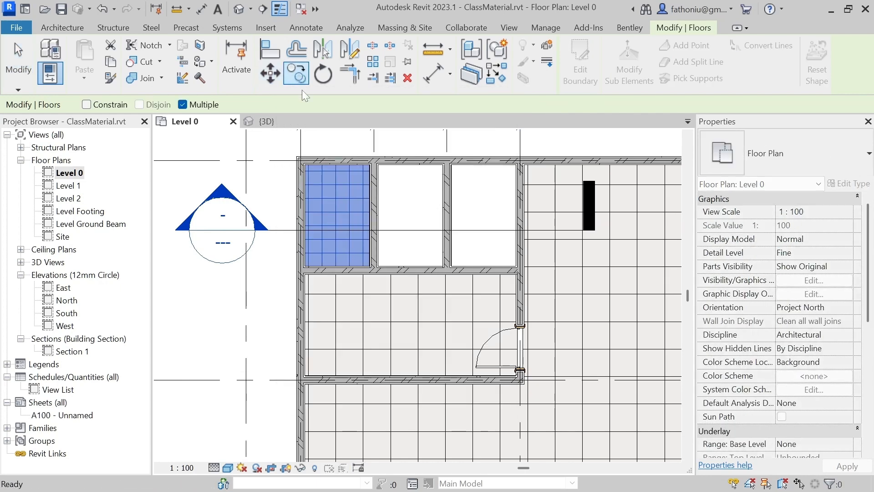
click(301, 160)
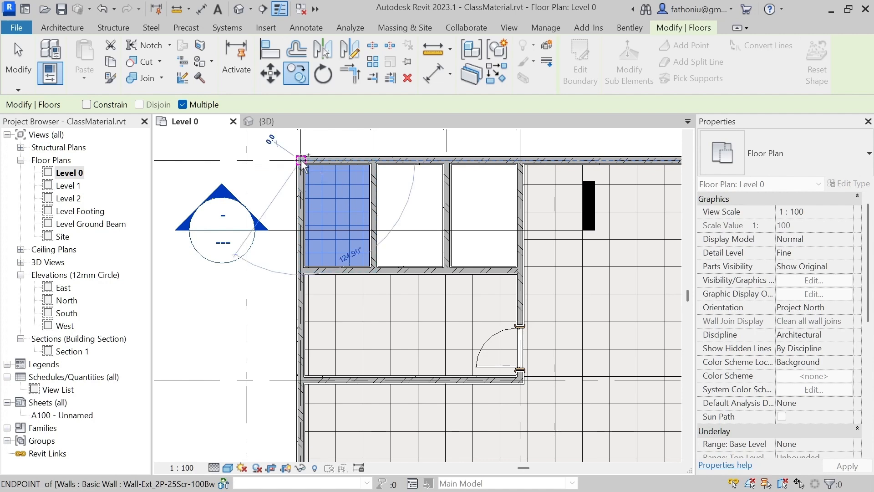
click(374, 160)
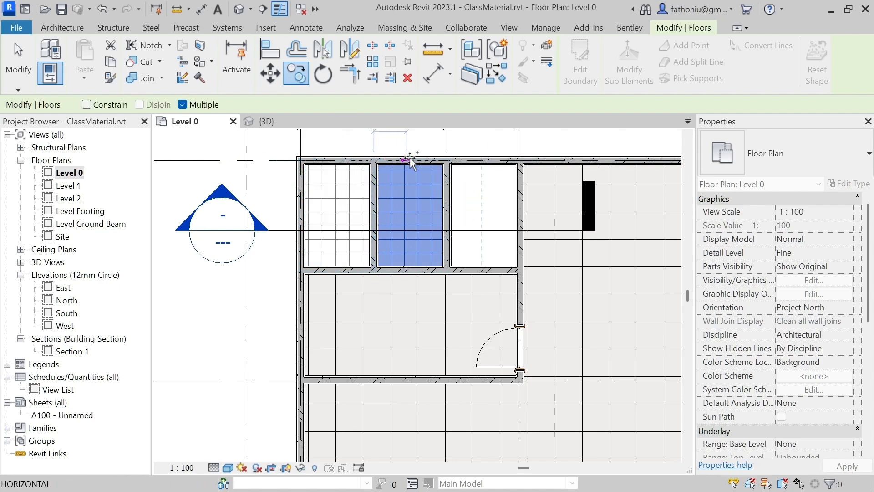
click(447, 160)
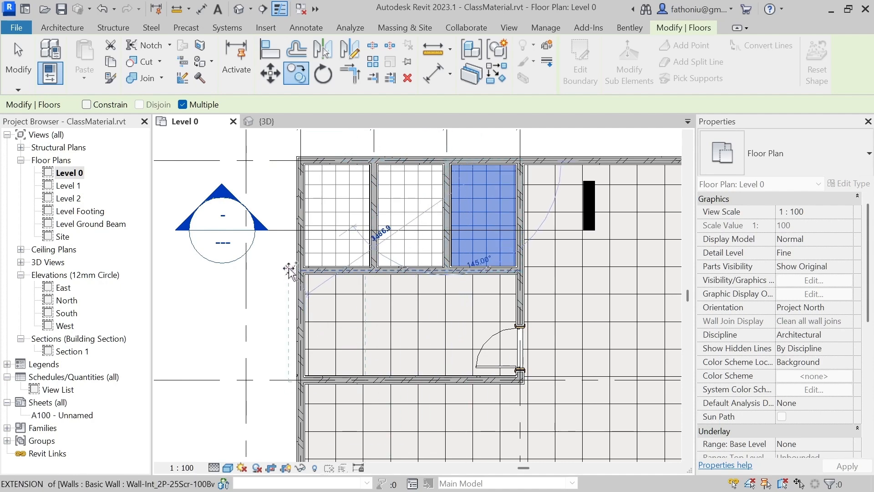
key(Escape)
key(Escape)
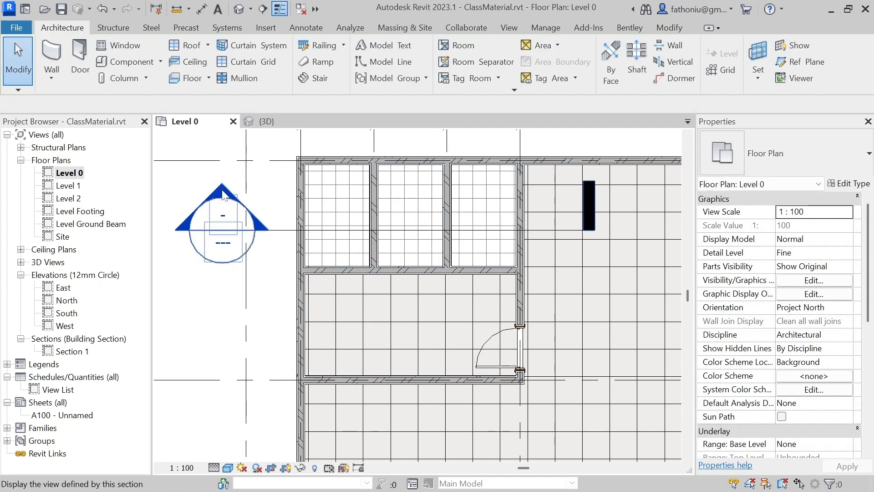
Open the Section 1 view and examine the floor layers where they meet the toilet cubicle walls
double_click(223, 195)
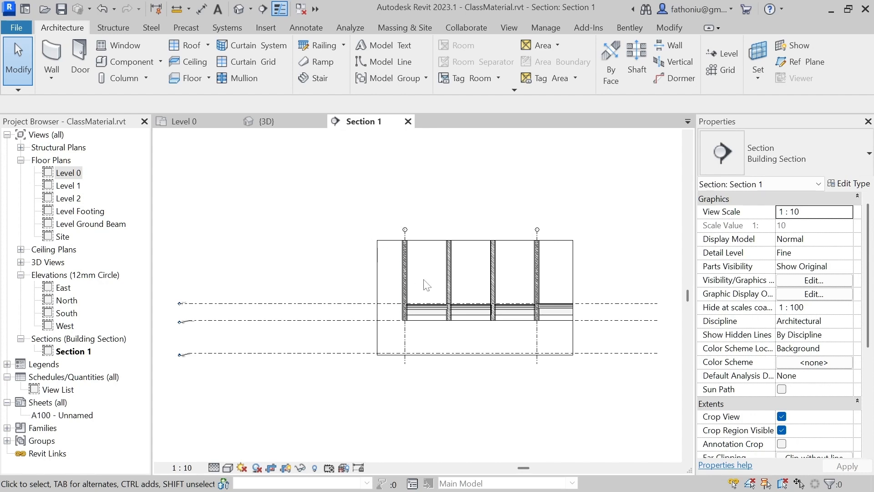
scroll(504, 309, up, 5)
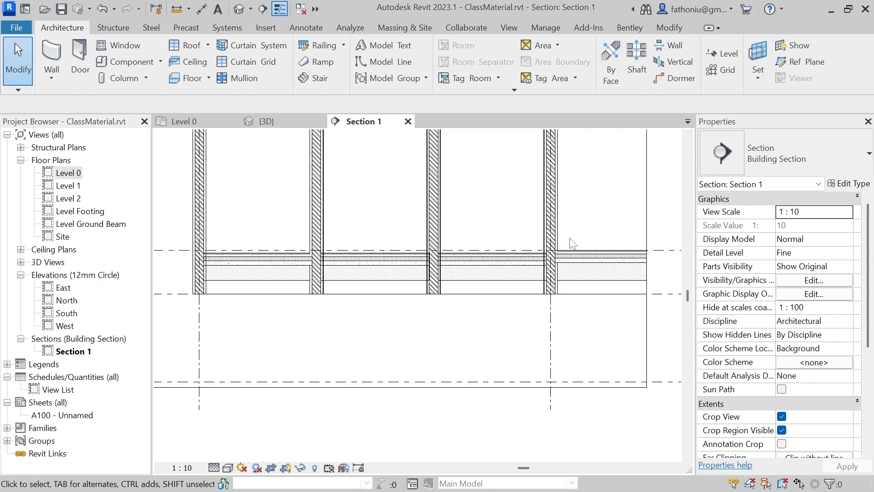
scroll(575, 246, up, 4)
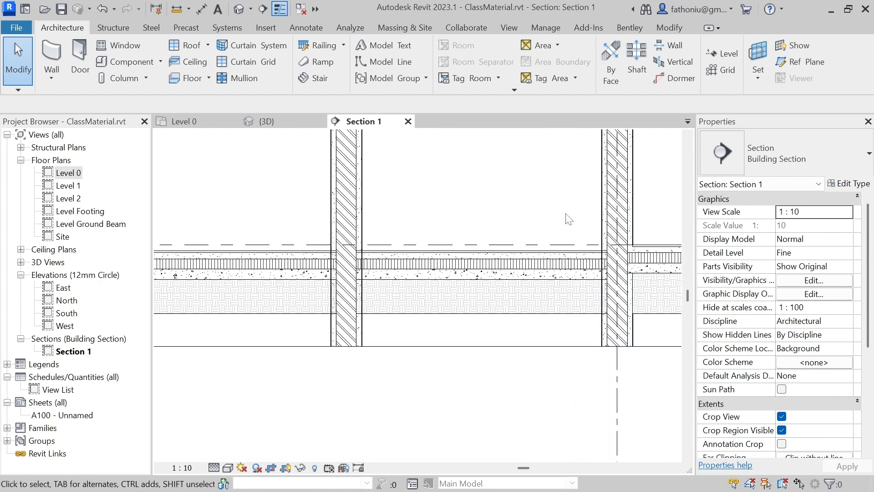
middle_drag(567, 250, 488, 237)
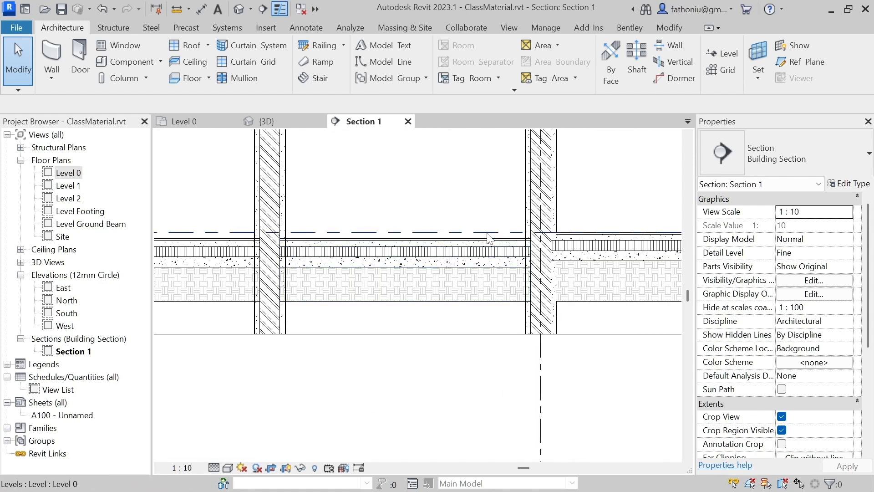
scroll(503, 230, down, 6)
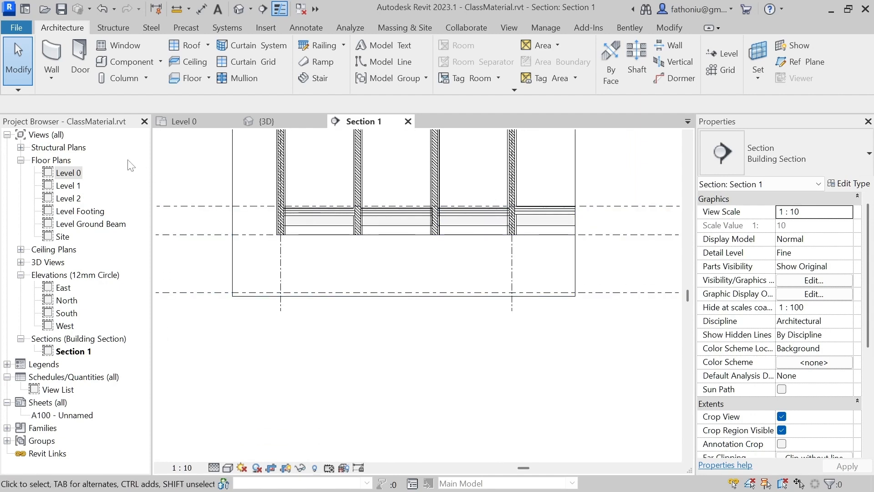
scroll(281, 214, up, 4)
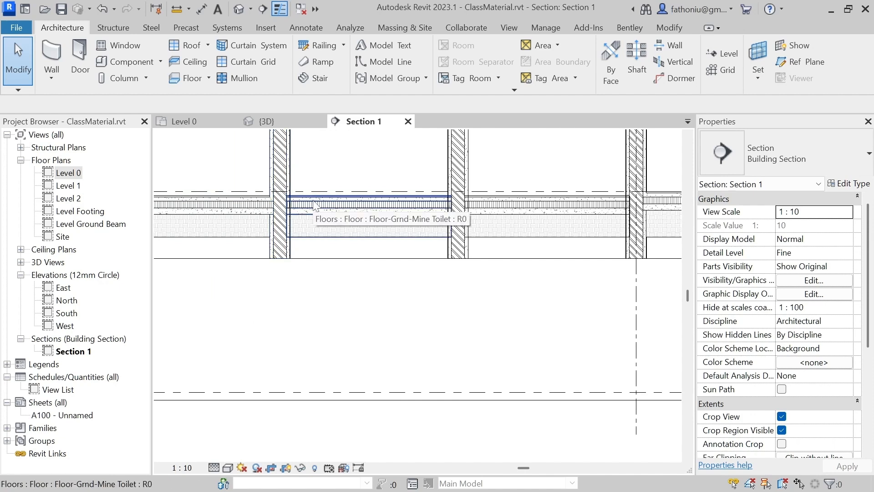
Join the toilet floor of the cubicle beside the grid line with the walls on both of its sides in Section 1
click(667, 28)
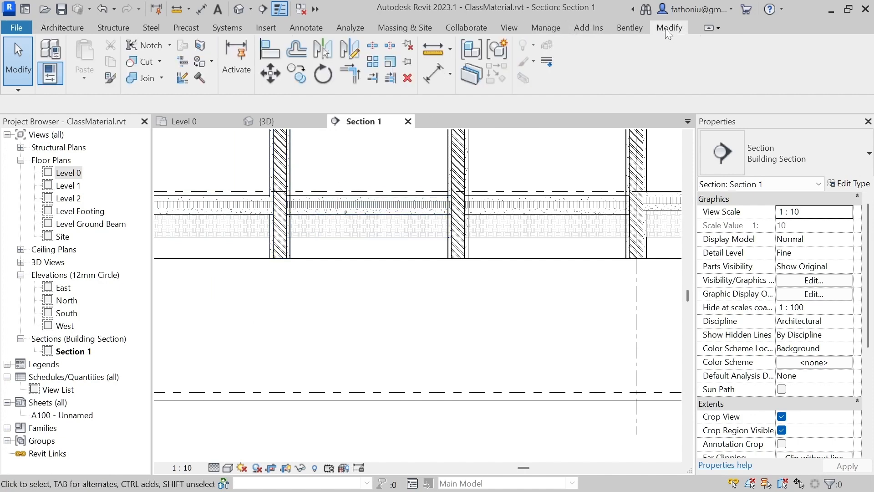
click(137, 77)
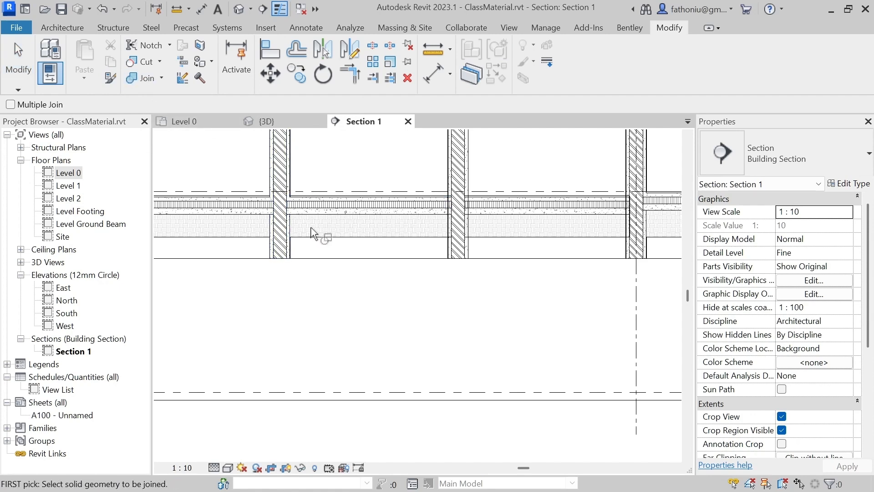
click(456, 220)
click(445, 216)
click(474, 222)
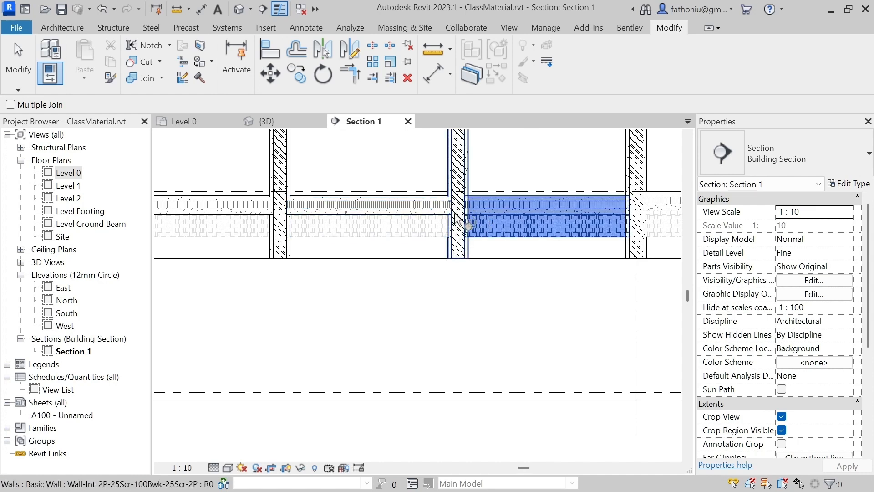
click(459, 221)
click(621, 220)
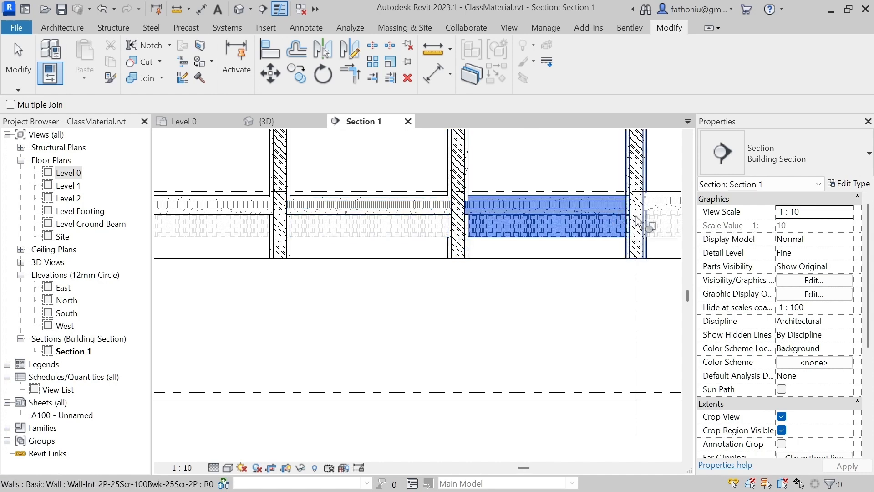
click(637, 222)
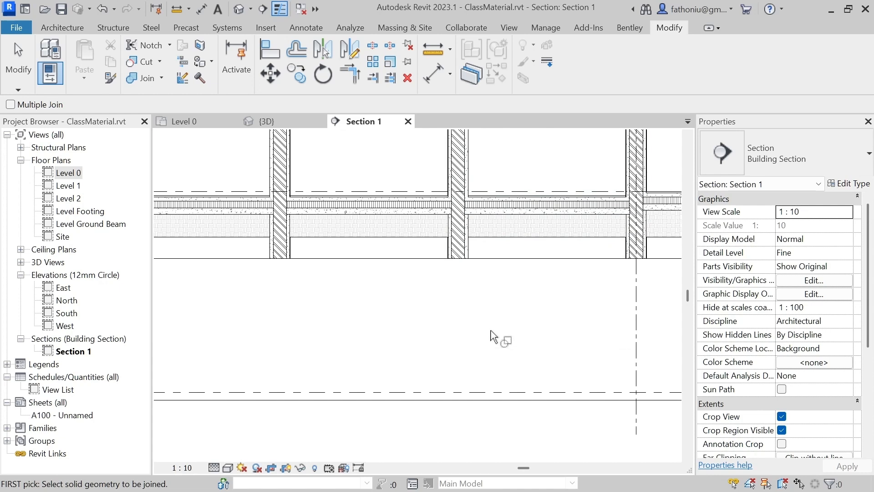
Examine how the floor layers meet the cores and finishes of the toilet cubicle walls along Section 1
scroll(402, 228, up, 2)
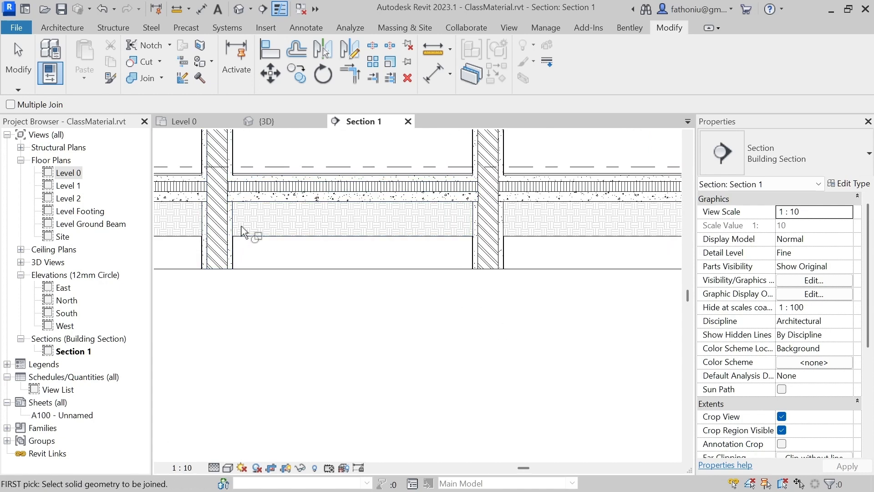
middle_drag(266, 230, 330, 227)
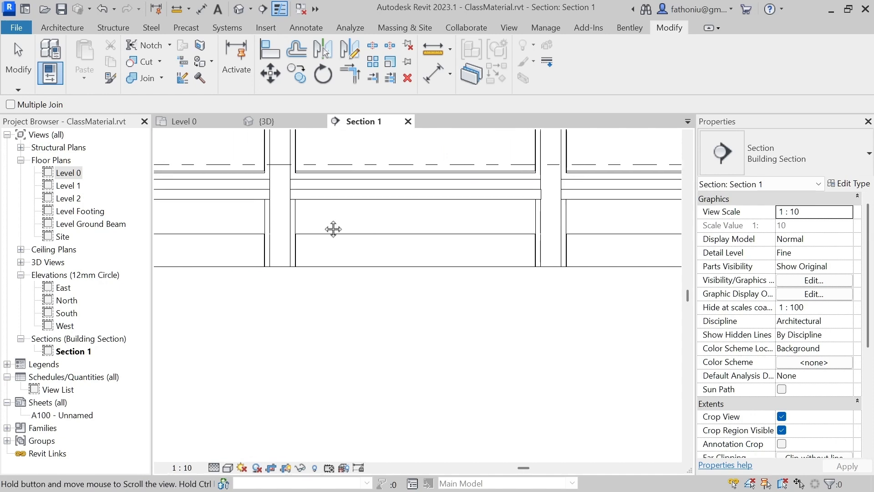
scroll(311, 232, up, 2)
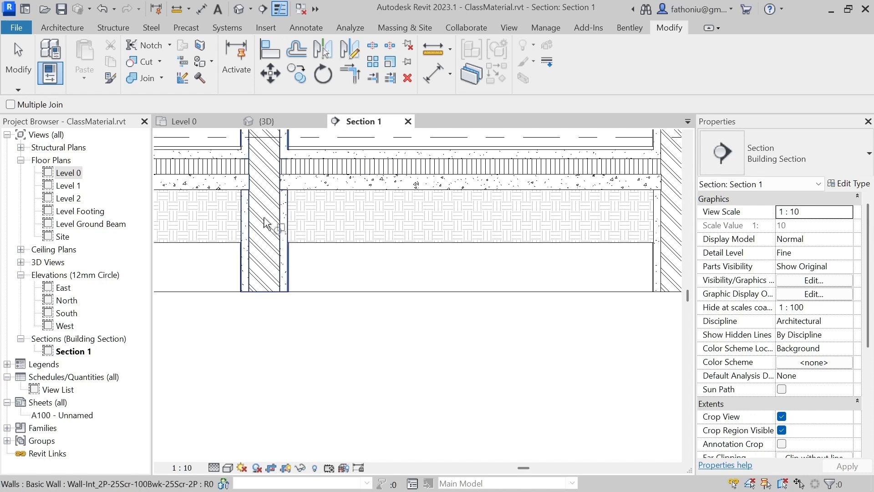
scroll(397, 246, down, 1)
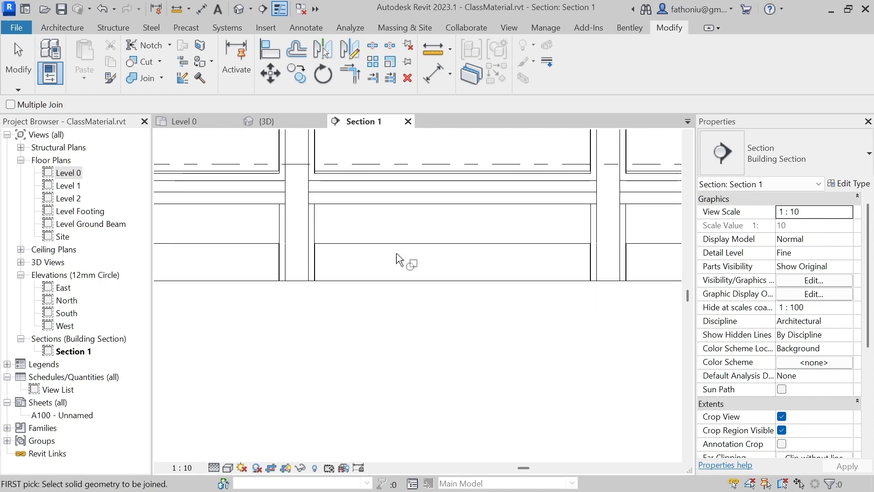
scroll(395, 256, down, 1)
scroll(379, 301, down, 2)
scroll(392, 337, up, 2)
scroll(381, 273, up, 2)
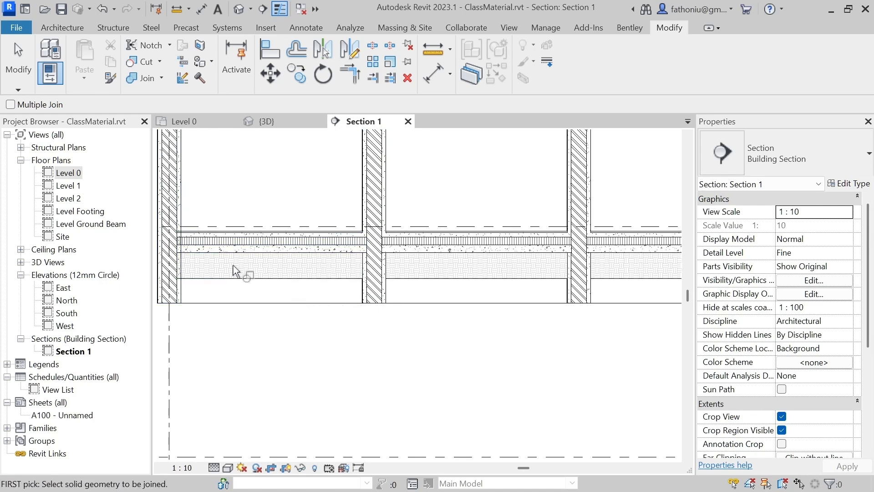
scroll(361, 282, up, 3)
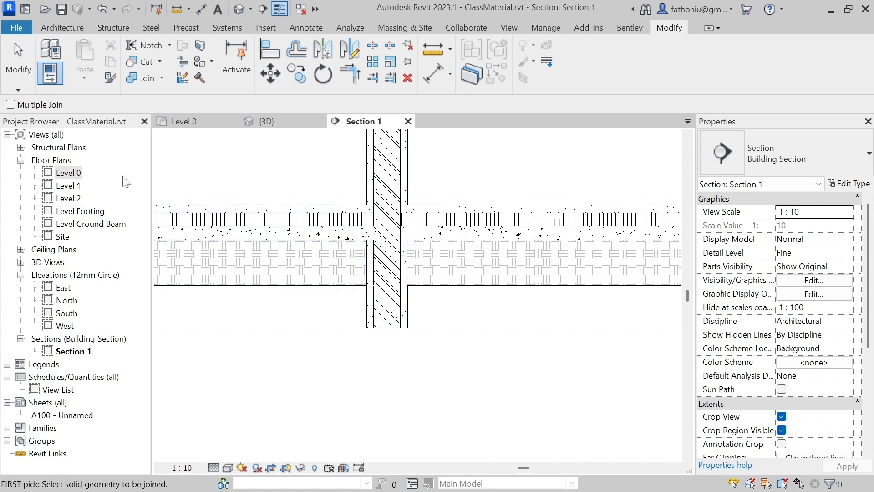
Open the Level 0 floor plan and examine the toilet cubicles and the existing doors
double_click(68, 173)
scroll(267, 248, up, 2)
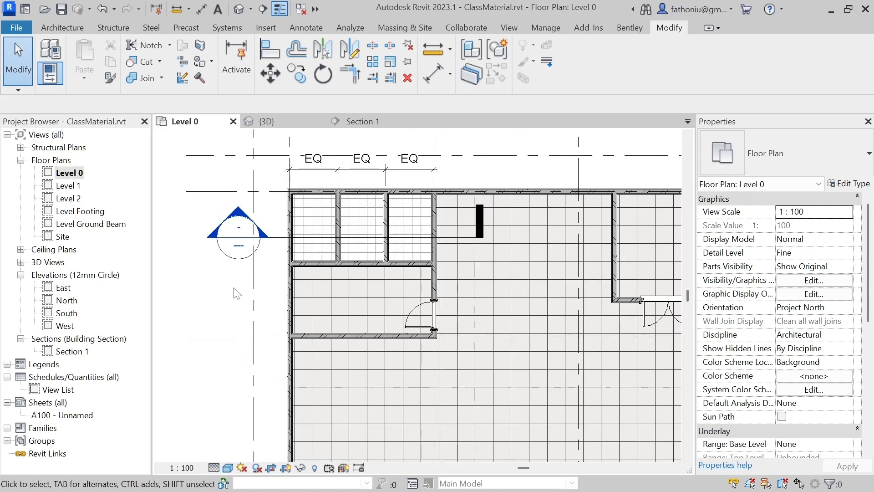
middle_drag(236, 291, 246, 274)
middle_drag(407, 262, 353, 259)
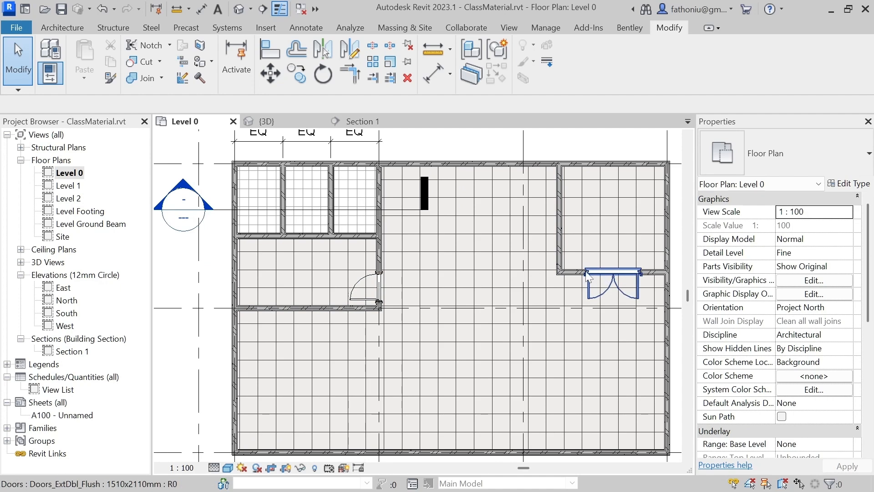
scroll(567, 282, up, 2)
scroll(273, 287, down, 2)
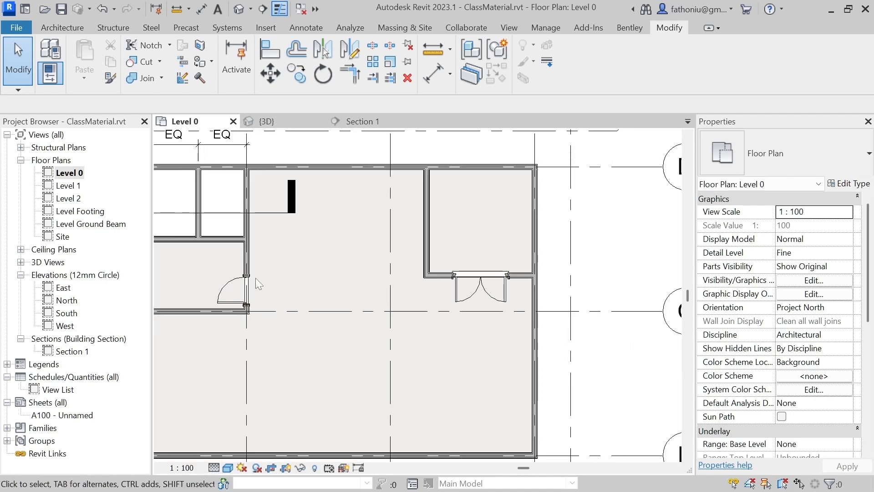
scroll(260, 280, up, 1)
middle_drag(269, 289, 367, 285)
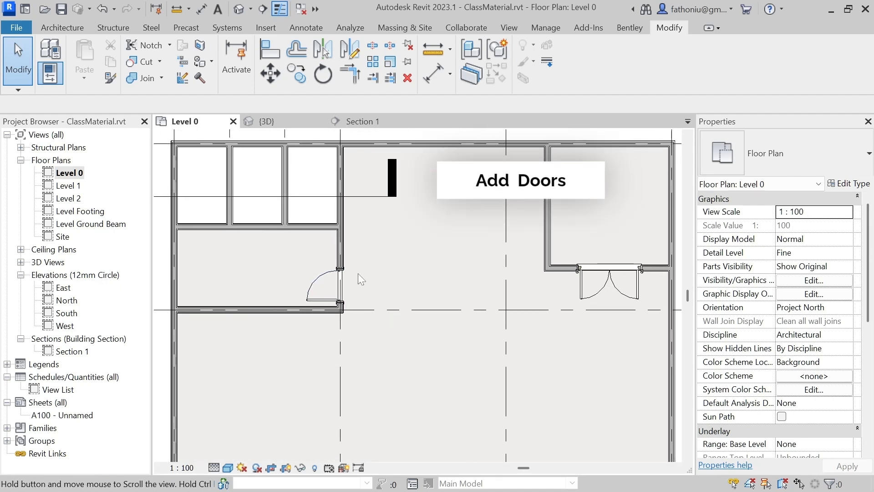
middle_drag(223, 256, 250, 278)
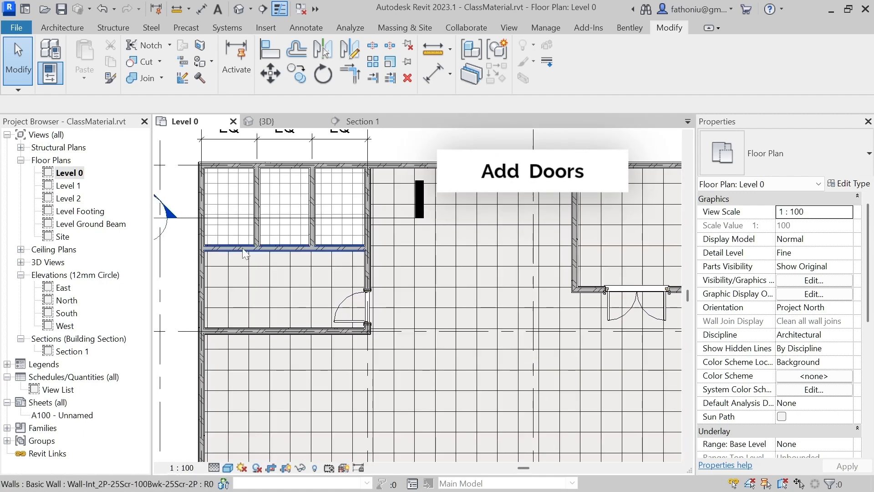
Start placing a door and duplicate the Doors_IntSgl 810x2110mm type as 710x2110mm
click(62, 28)
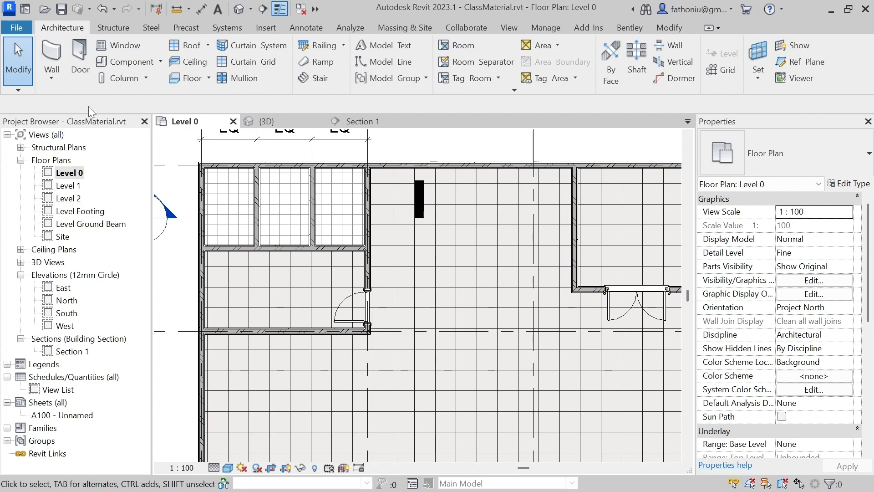
click(85, 63)
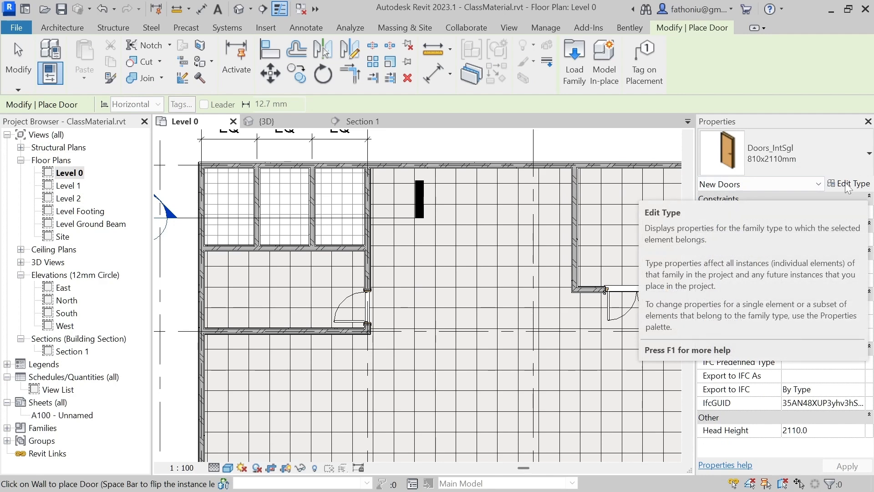
click(861, 155)
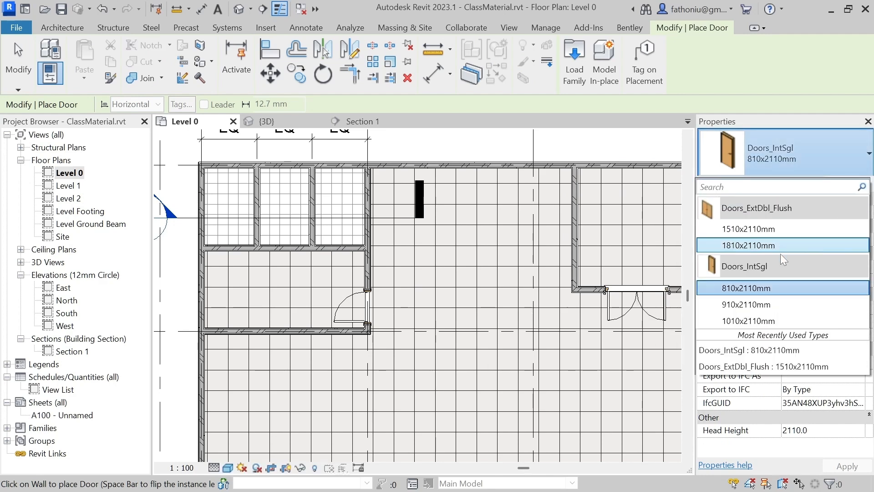
mouse_move(726, 294)
click(824, 152)
click(850, 183)
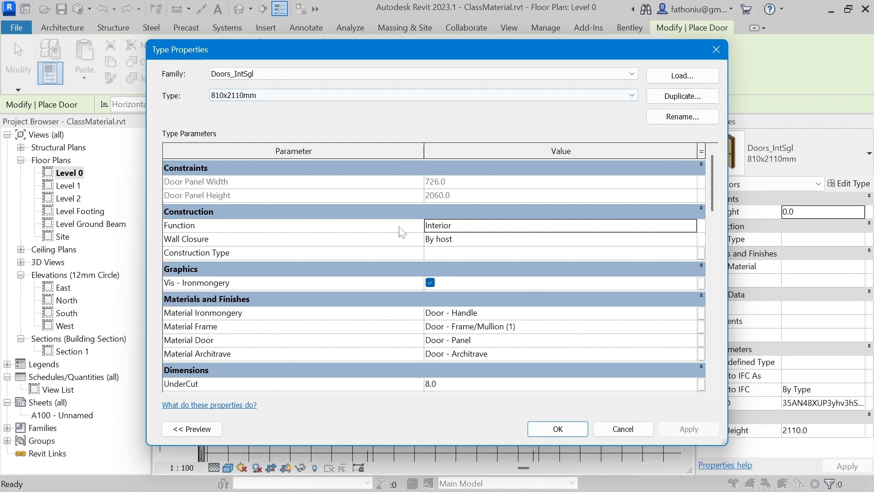
click(683, 96)
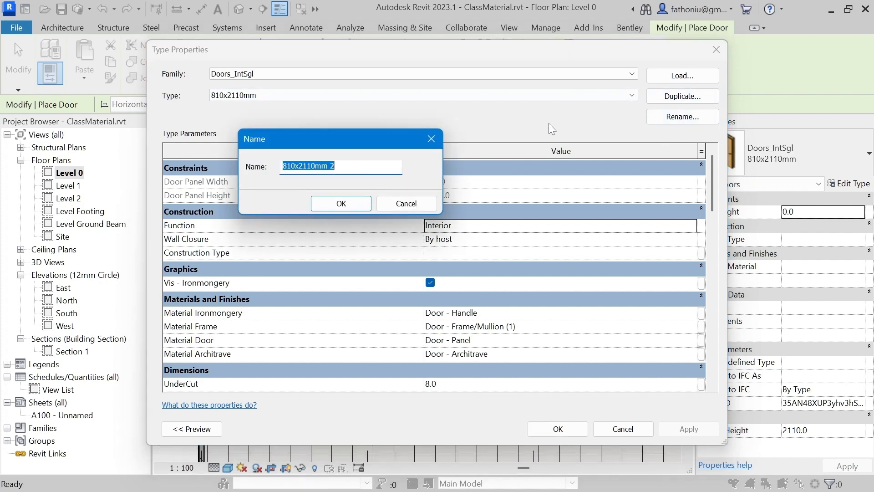
drag(283, 166, 287, 167)
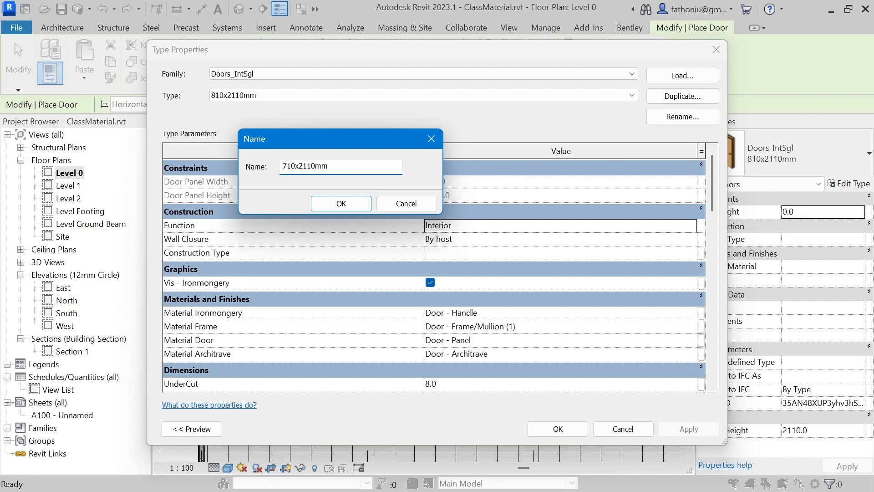
click(342, 203)
Set the Rough Width of the new door type to 710, match its Width to the type name, and accept the properties
scroll(442, 286, down, 2)
scroll(441, 287, down, 2)
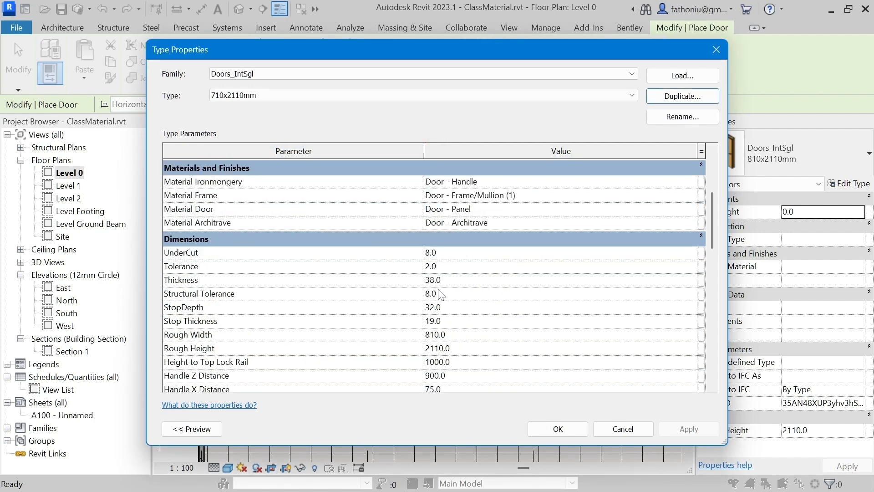
scroll(438, 286, down, 2)
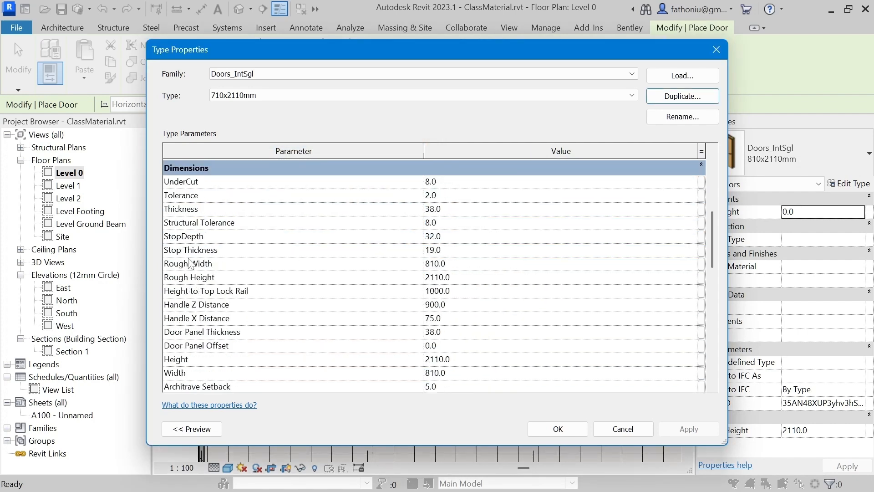
click(435, 263)
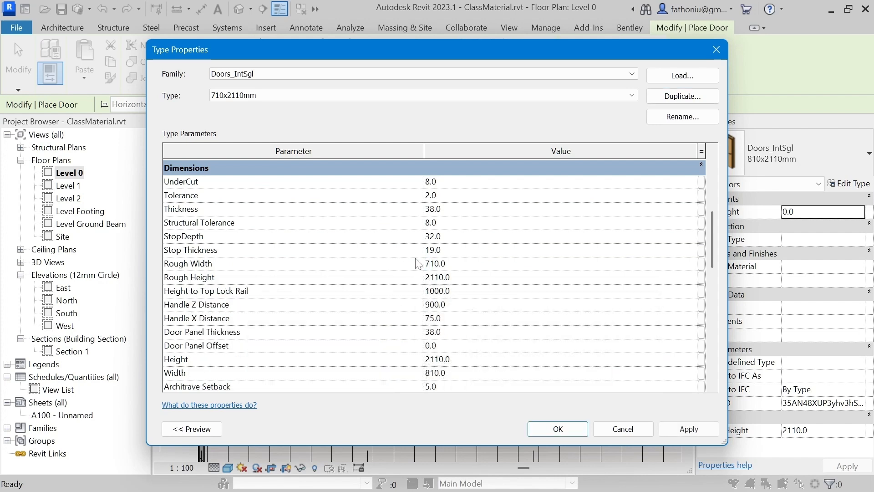
scroll(455, 291, down, 1)
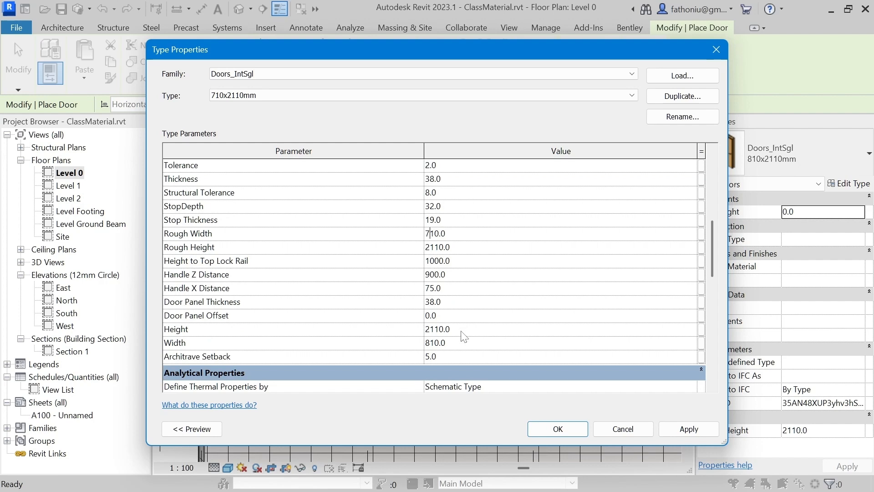
click(466, 343)
click(558, 429)
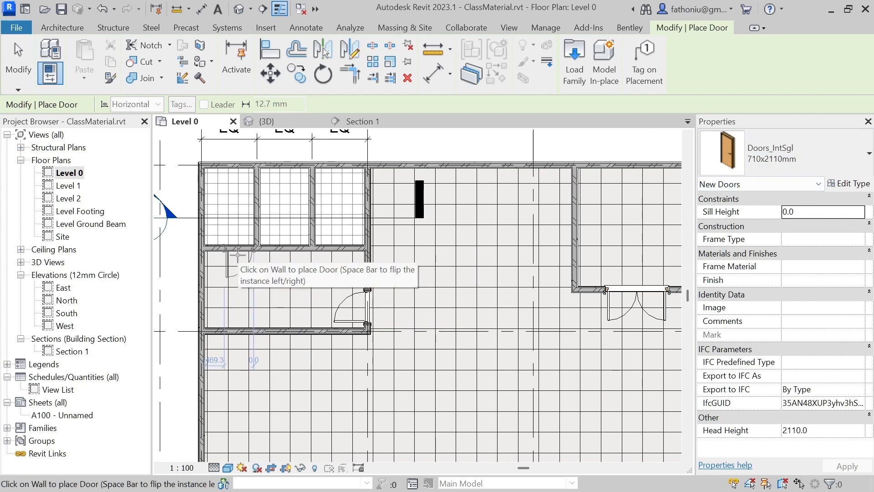
Place a 710x2110mm door in the first cubicle's front wall, about 100 mm from the partition, swinging out of the cubicle
scroll(237, 255, up, 3)
scroll(236, 254, up, 3)
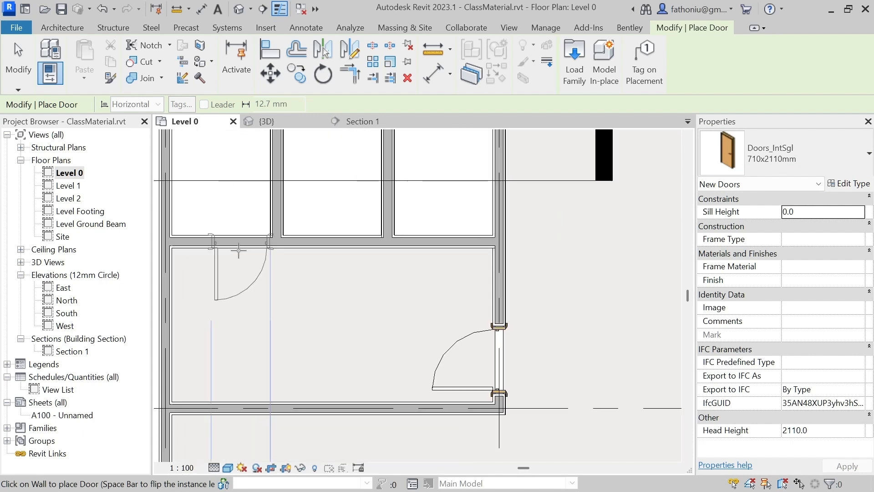
scroll(233, 248, down, 2)
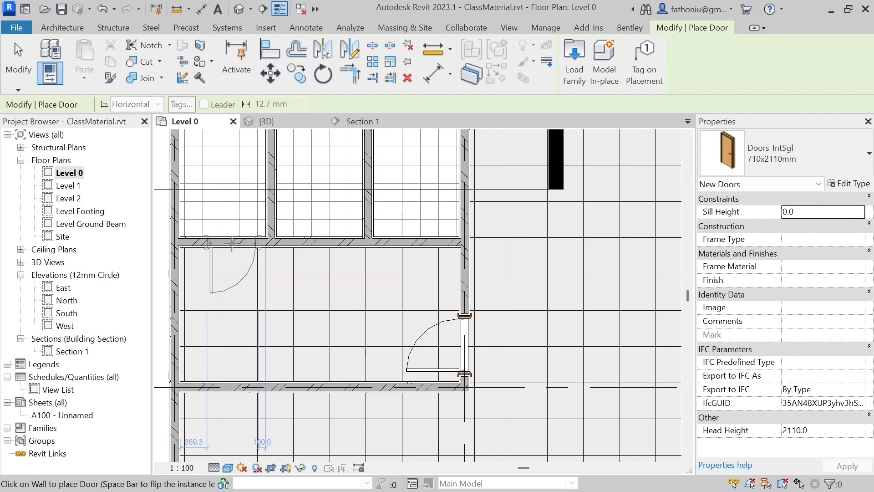
click(232, 243)
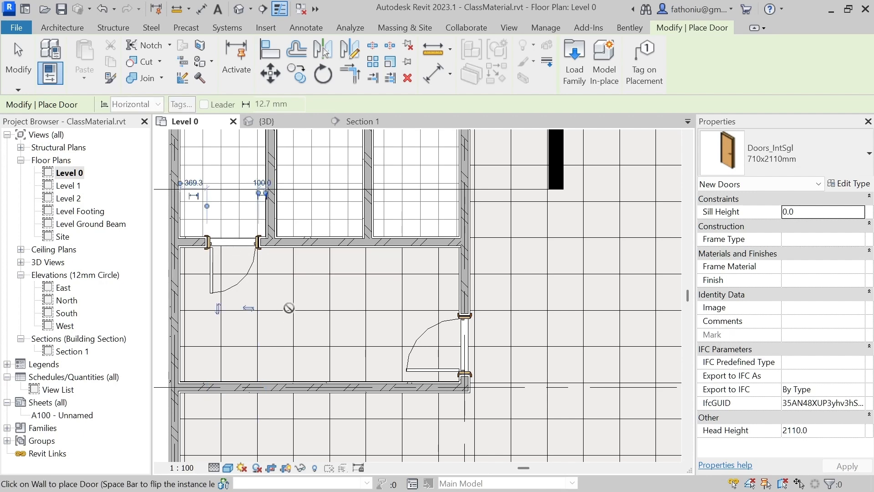
key(Escape)
key(Escape)
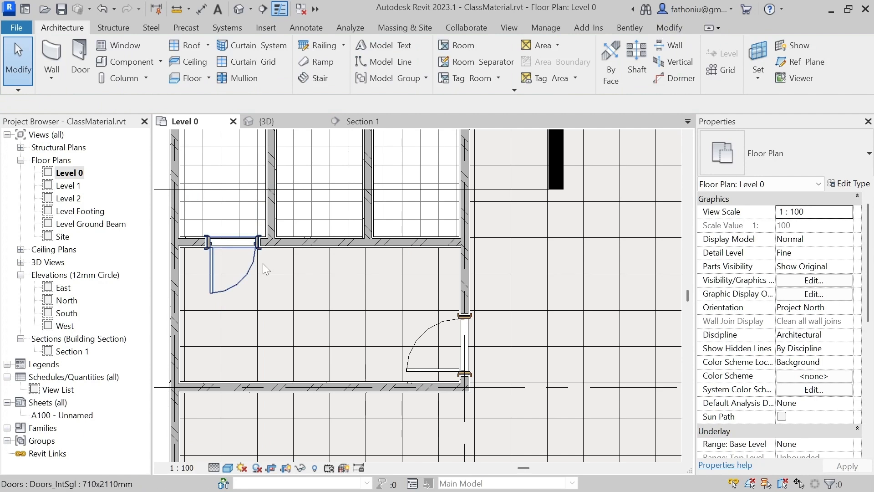
Select the first cubicle's door and examine where its temporary dimension meets the adjacent partition wall
click(256, 258)
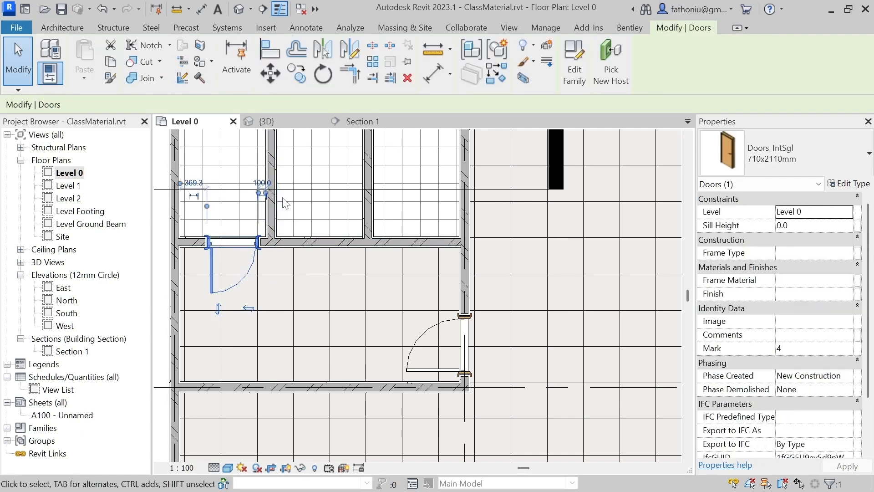
scroll(268, 203, up, 3)
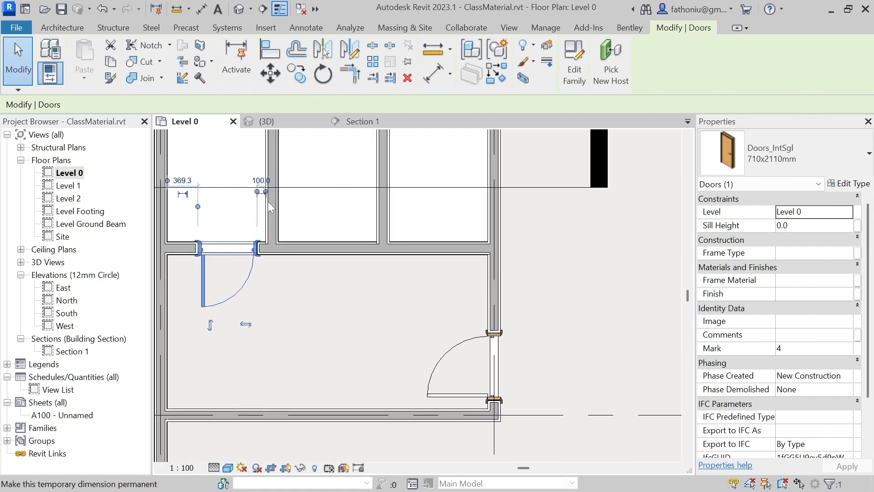
scroll(272, 198, down, 3)
scroll(273, 198, up, 4)
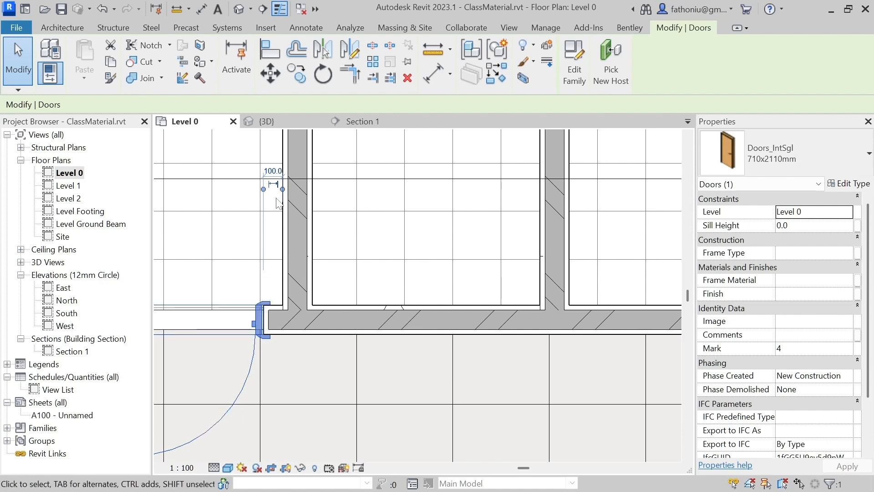
scroll(293, 278, up, 2)
scroll(292, 274, up, 2)
drag(269, 238, 292, 248)
scroll(306, 251, down, 1)
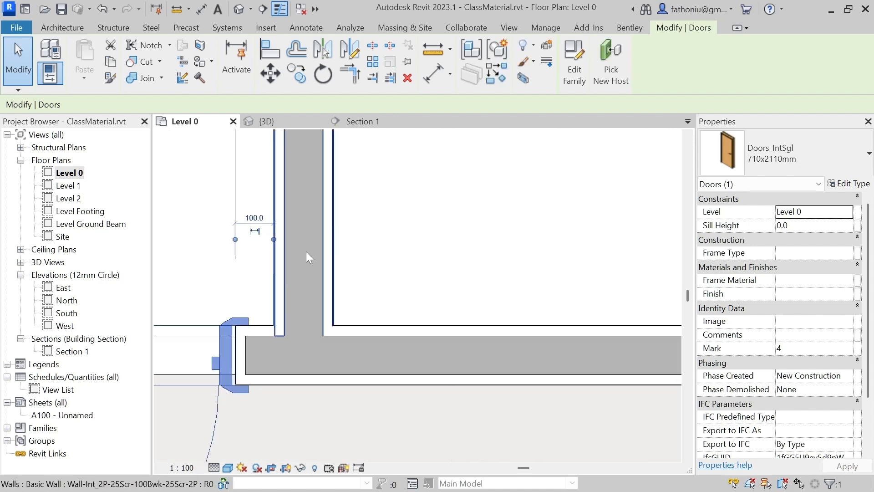
Set the distance between the first cubicle's door and the adjacent partition wall to 50 mm
scroll(285, 244, up, 4)
scroll(290, 223, down, 3)
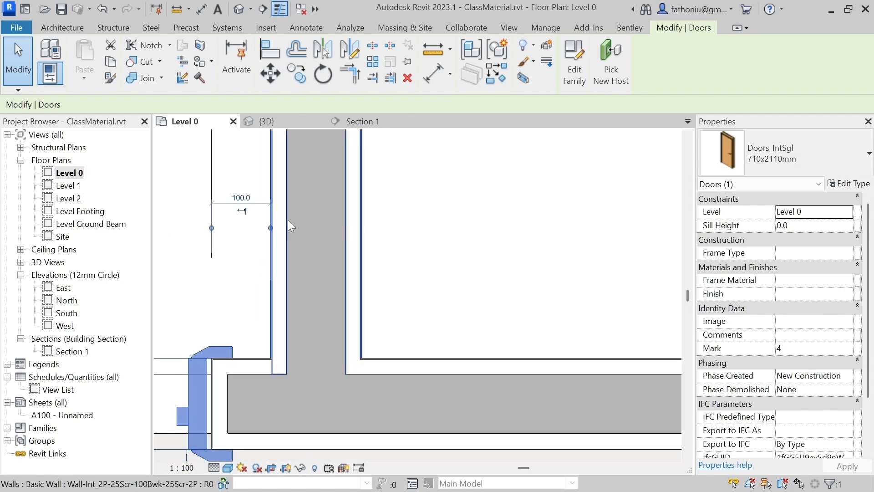
click(251, 201)
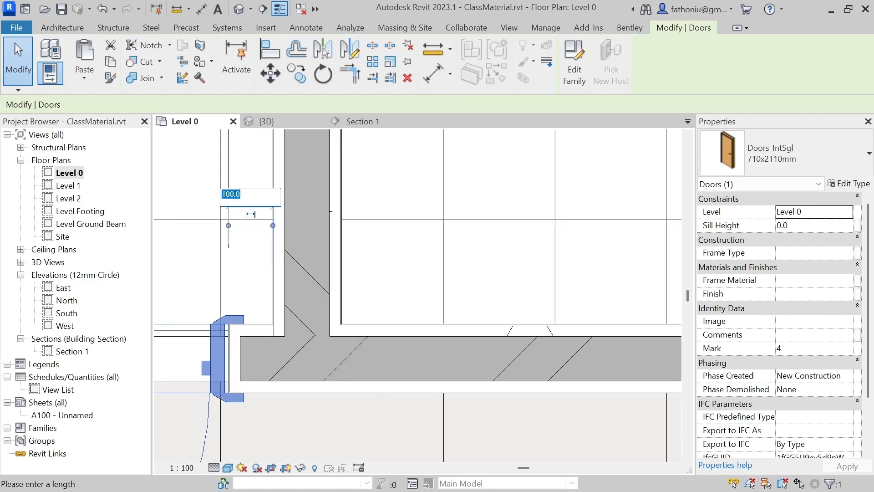
text(50)
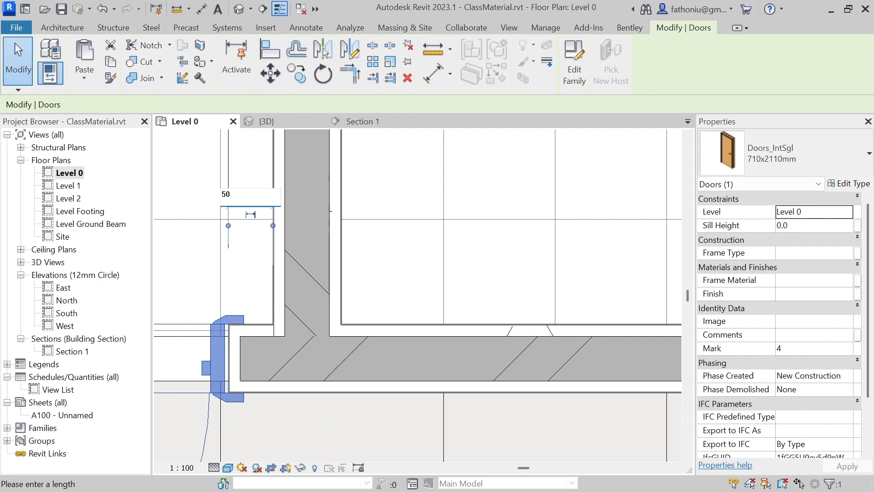
key(Return)
scroll(288, 367, down, 4)
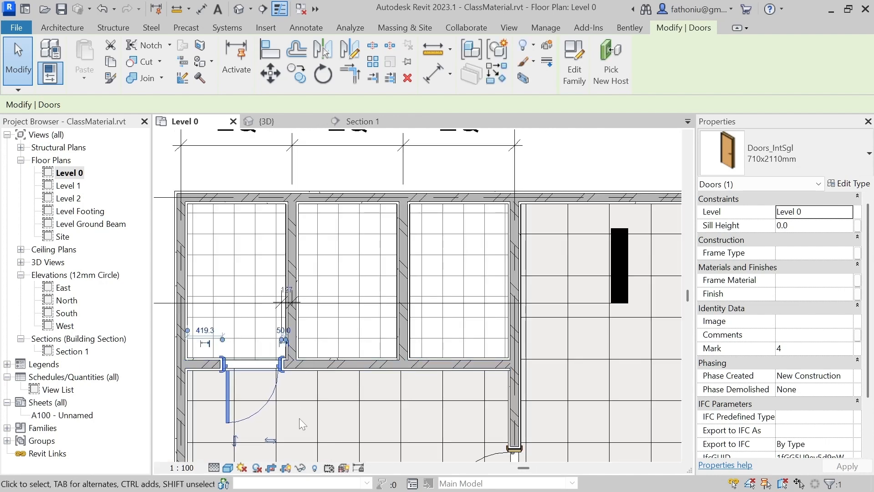
Flip the first cubicle's door so it hinges on the partition side and swings into the cubicle
scroll(299, 417, down, 2)
middle_drag(296, 403, 297, 376)
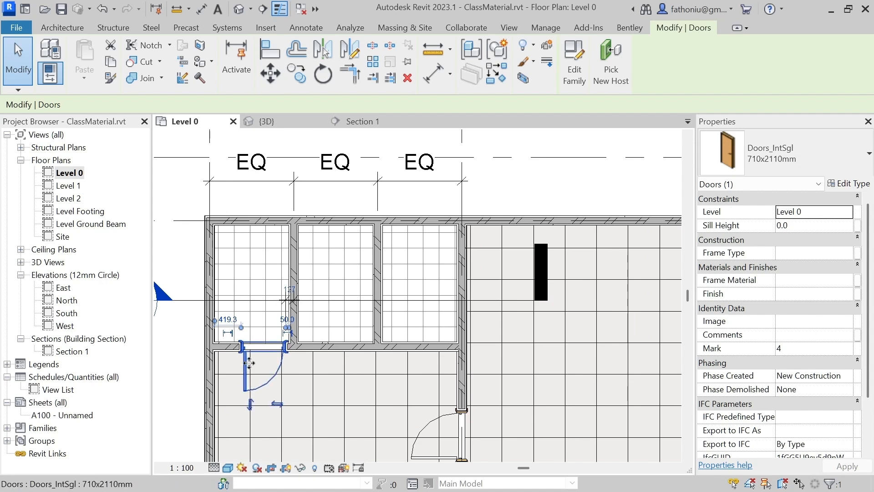
click(277, 405)
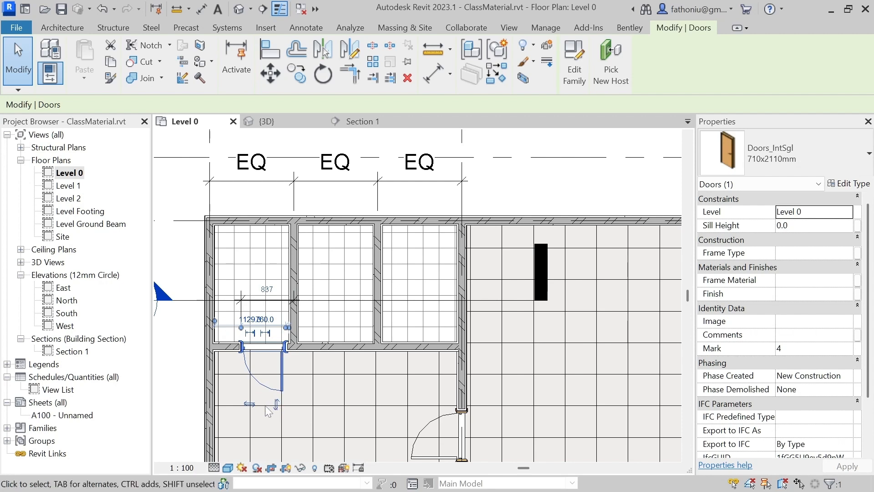
click(278, 405)
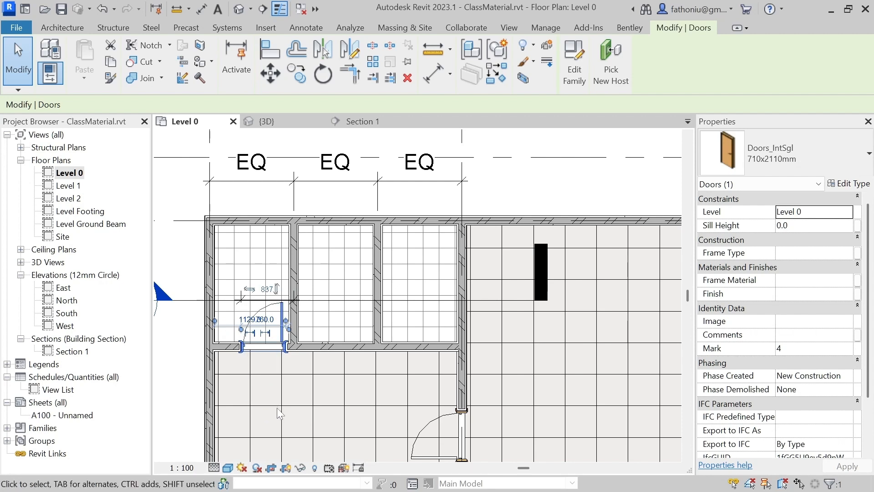
click(347, 285)
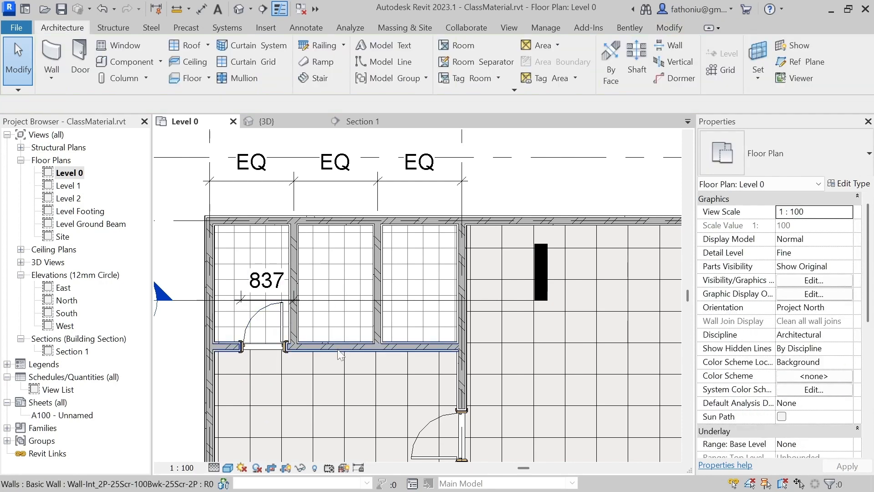
Place 710x2110mm doors in the second and third cubicles' front wall, swinging inward like the first, about 100 mm from the adjacent wall
scroll(345, 368, down, 2)
scroll(424, 319, up, 3)
scroll(424, 319, down, 3)
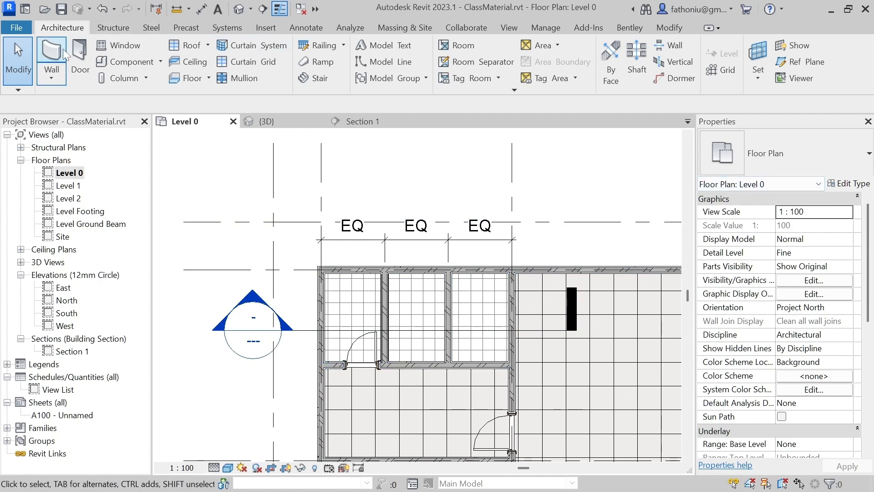
click(78, 51)
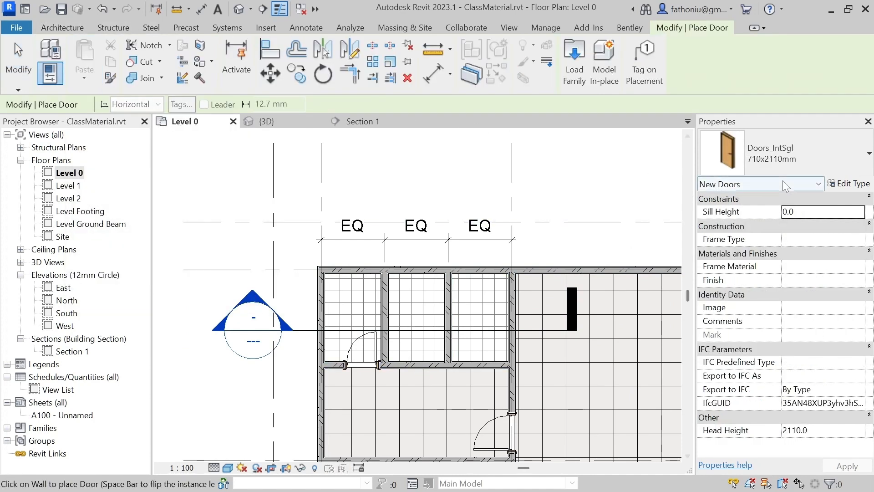
click(424, 356)
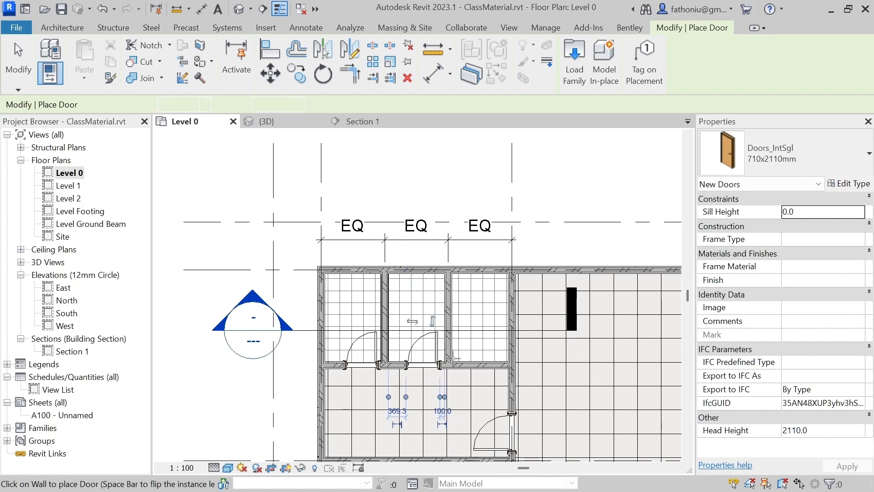
click(488, 359)
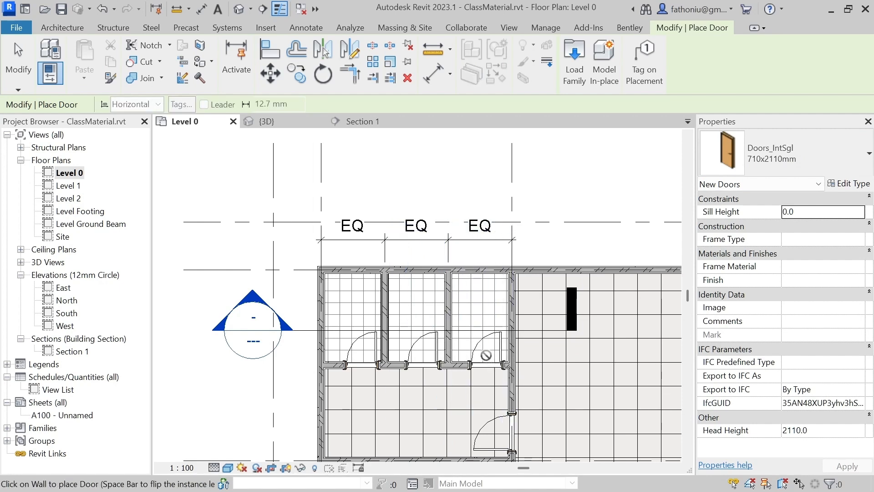
key(Escape)
key(Escape)
Set the distance between the second cubicle's door and its adjacent partition wall to 50 mm
click(439, 349)
scroll(443, 350, up, 2)
click(440, 444)
text(1)
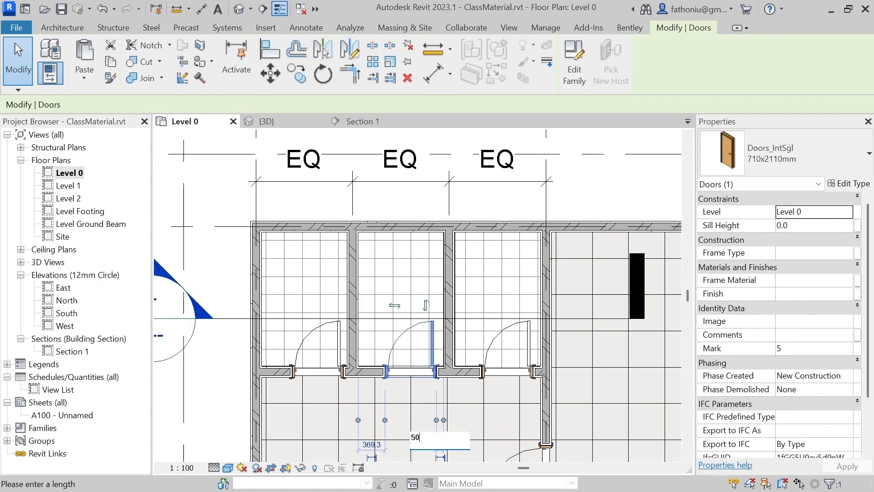
text(0)
key(Return)
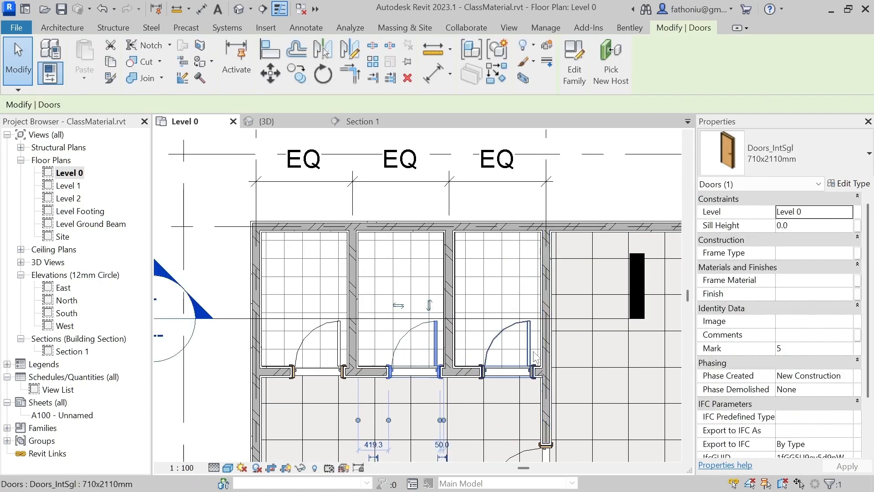
Set the distance between the third cubicle's door and the adjacent side wall to 50 mm
click(536, 357)
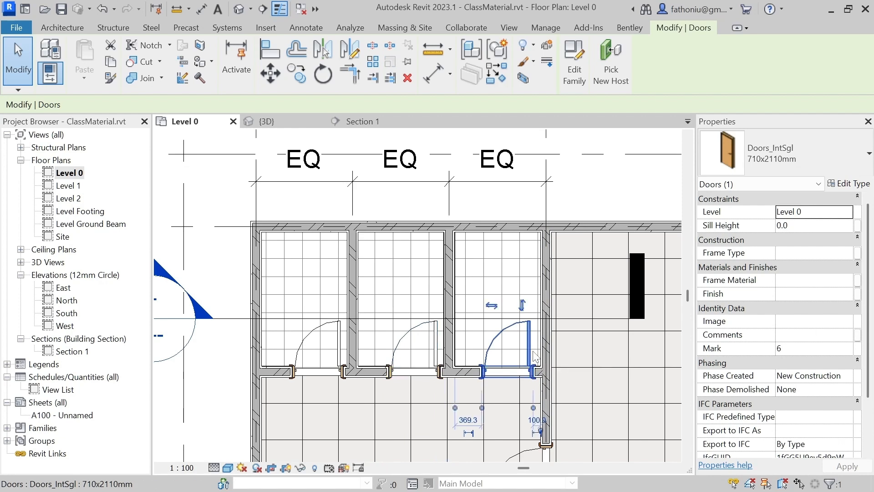
click(536, 419)
text(50)
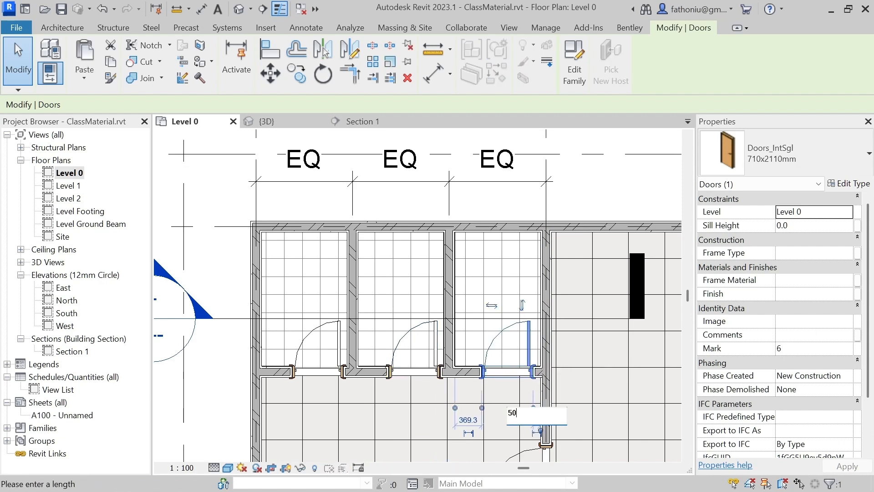
key(Return)
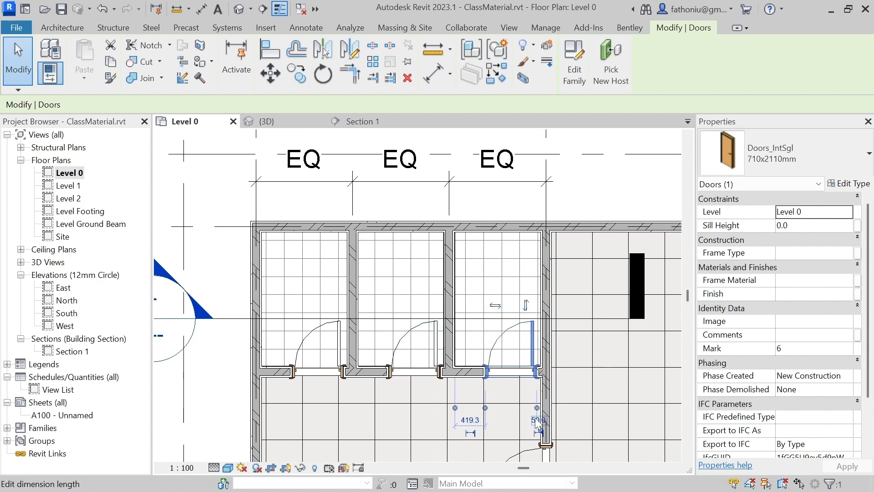
click(575, 196)
scroll(401, 327, up, 5)
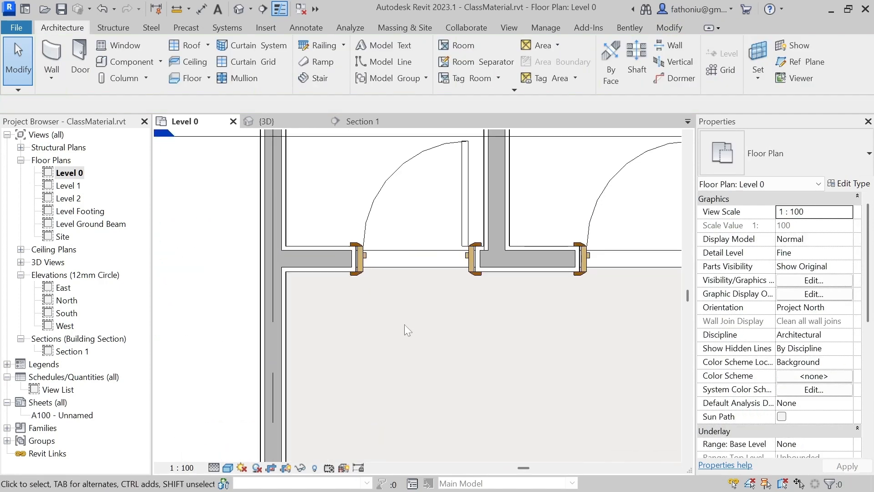
click(390, 265)
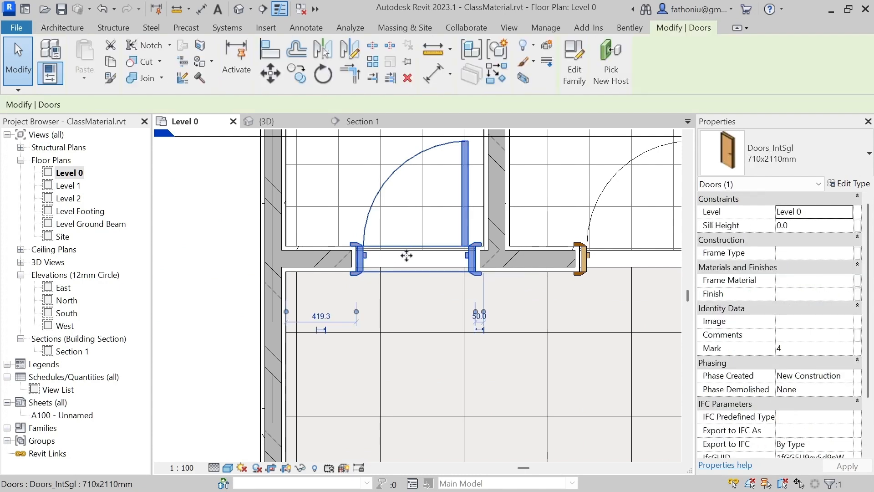
key(Escape)
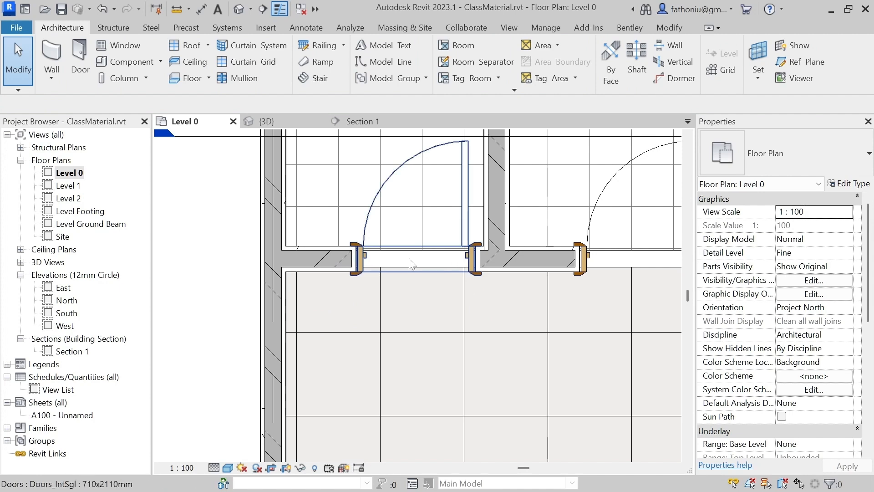
Select the Floor-Grnd-Mine toilet floor in front of the cubicles and open its boundary for editing
scroll(381, 287, up, 2)
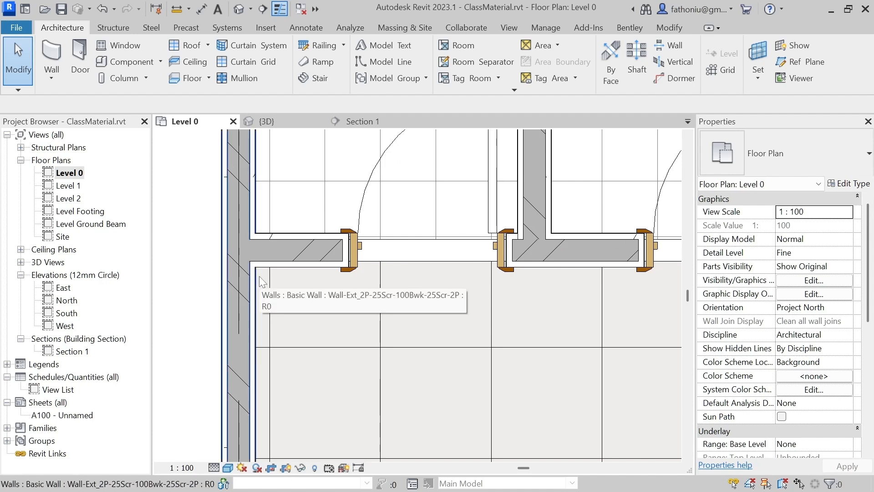
key(Tab)
key(Tab)
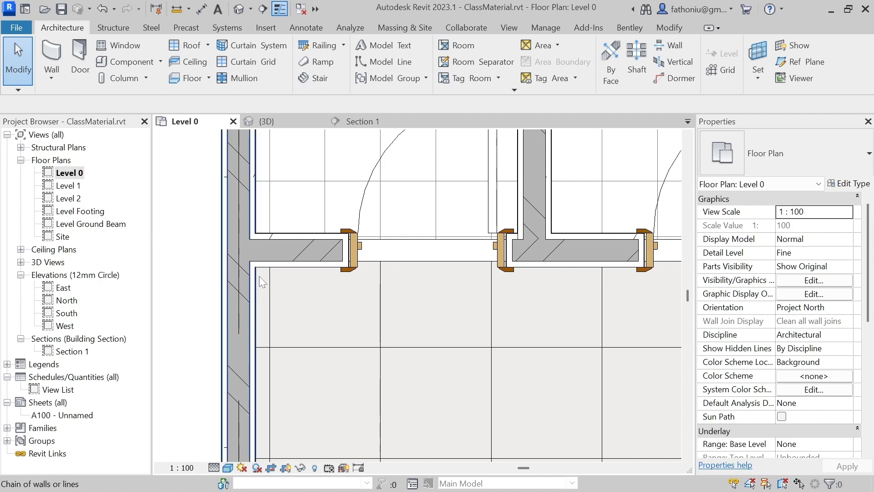
scroll(259, 275, down, 4)
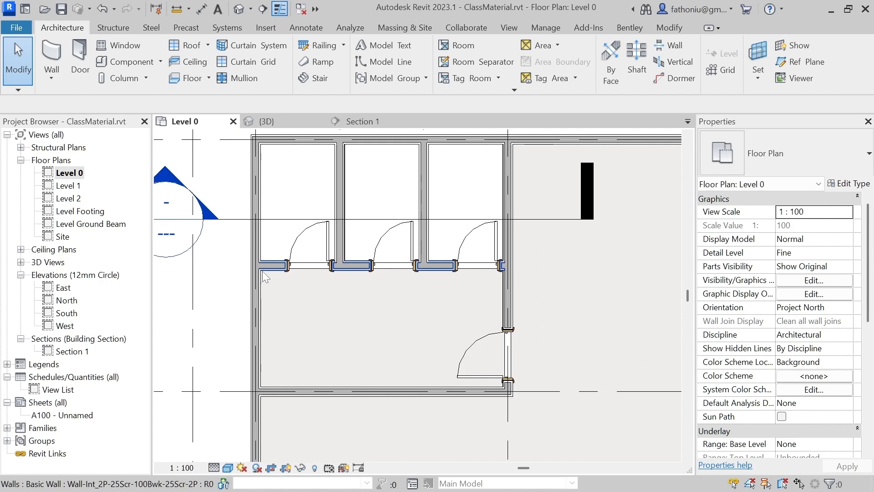
key(Tab)
key(Tab)
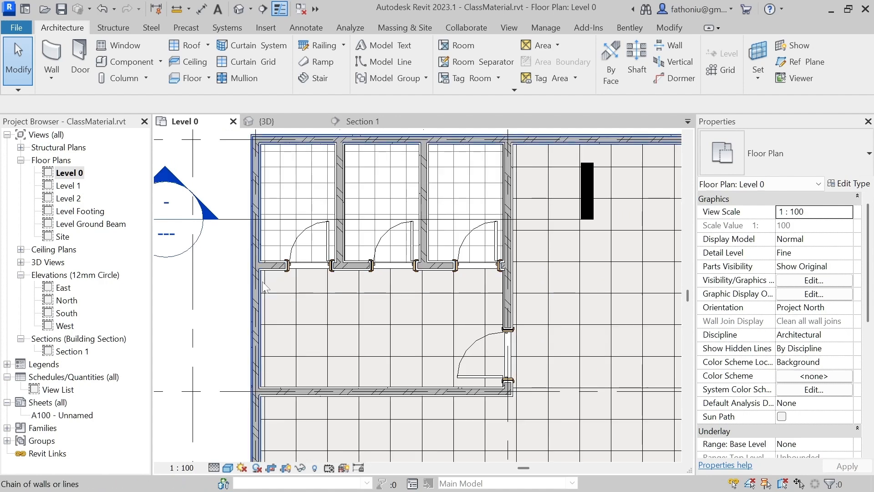
click(264, 287)
scroll(277, 278, up, 3)
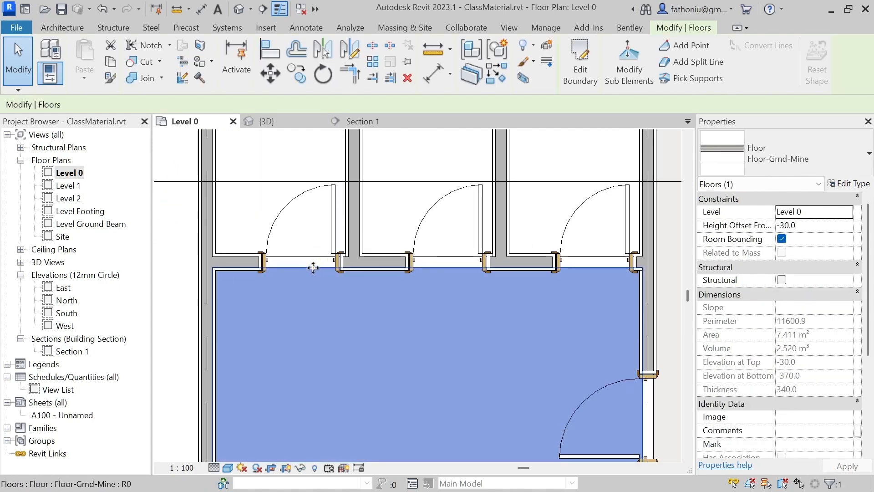
click(578, 64)
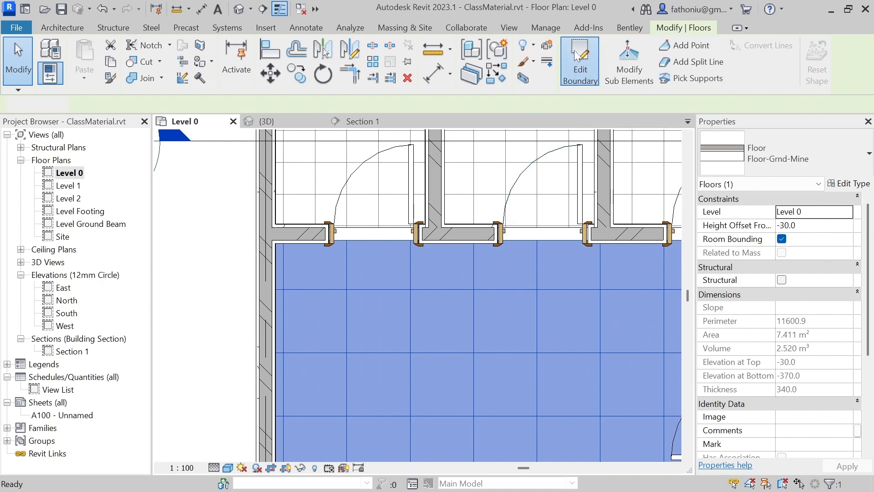
Sketch a rectangular boundary across the first cubicle's door opening, from the floor's existing edge line to the cubicle-side face of the wall core
scroll(373, 244, up, 2)
scroll(314, 234, up, 2)
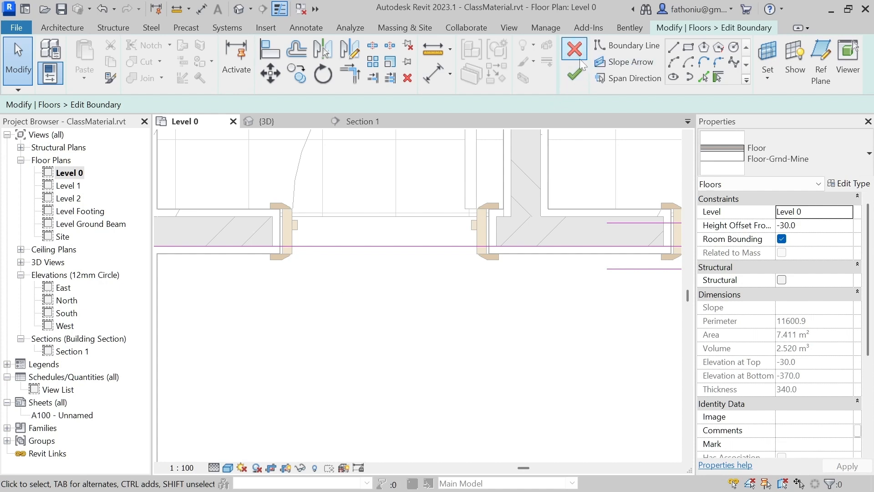
click(688, 48)
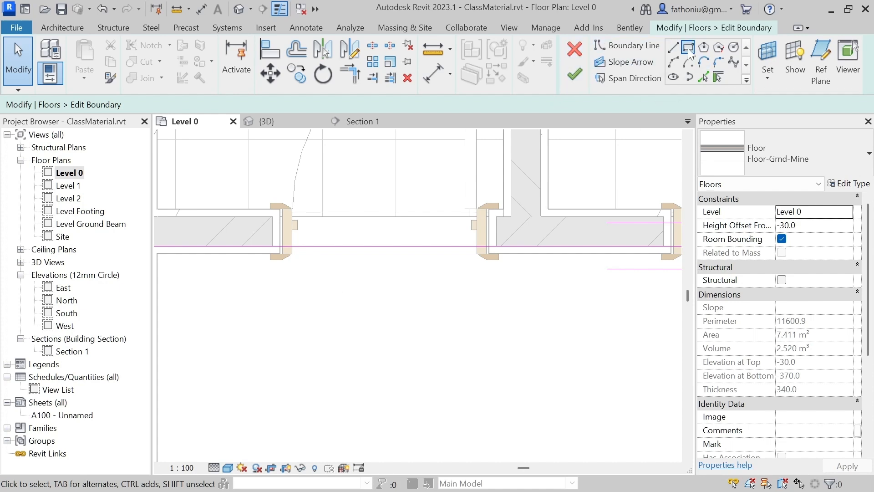
scroll(287, 259, up, 3)
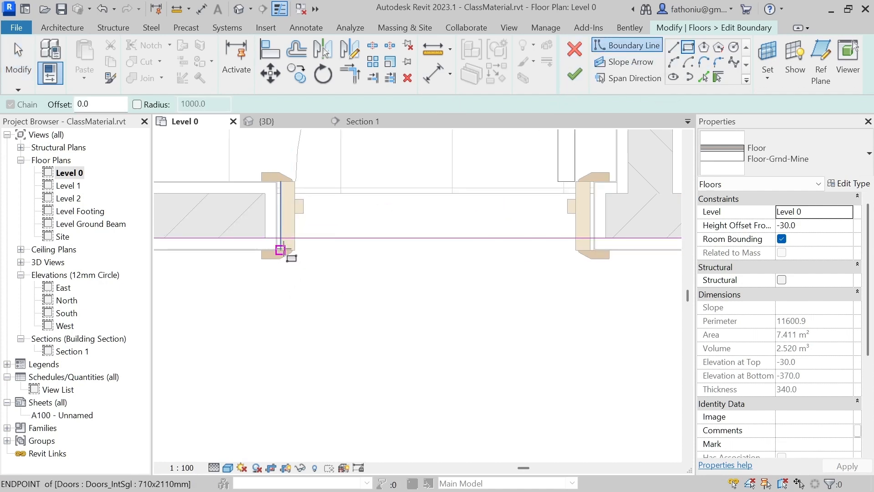
scroll(264, 257, up, 1)
scroll(273, 251, up, 1)
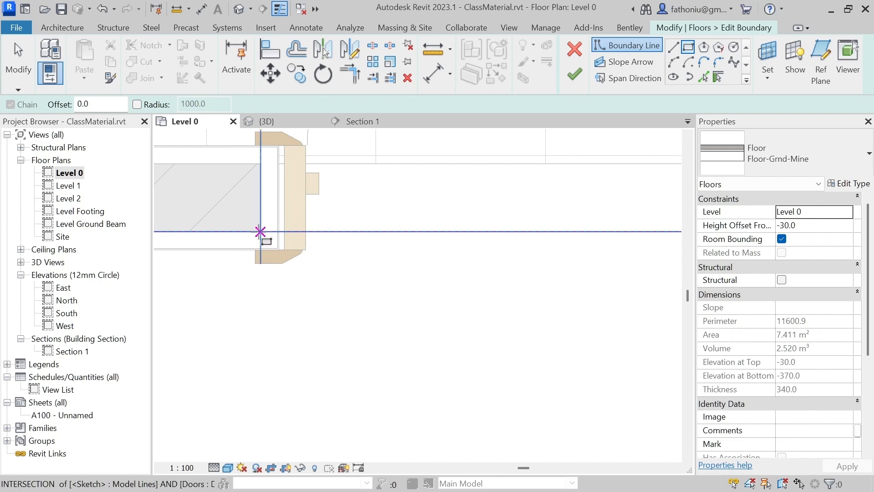
click(260, 232)
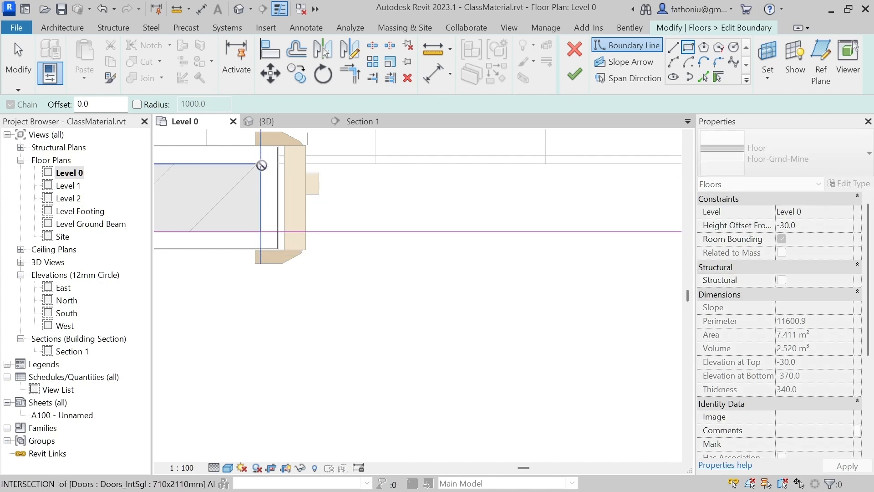
scroll(262, 165, down, 3)
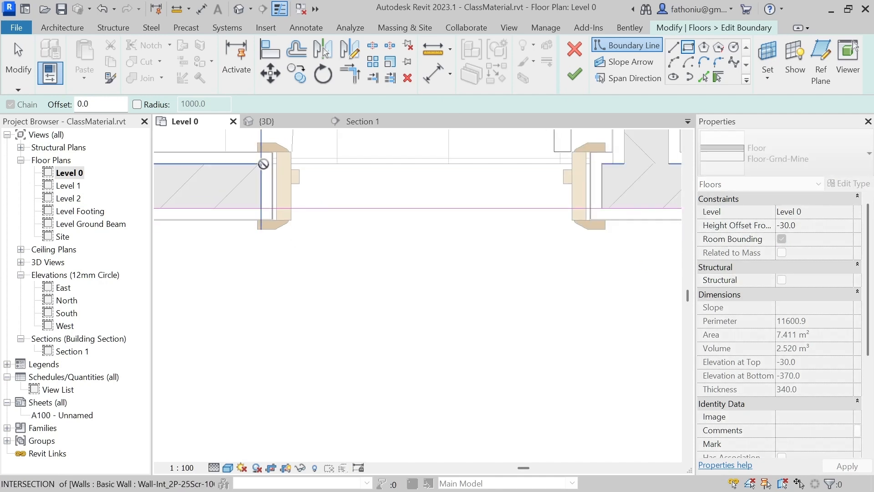
middle_drag(548, 180, 414, 198)
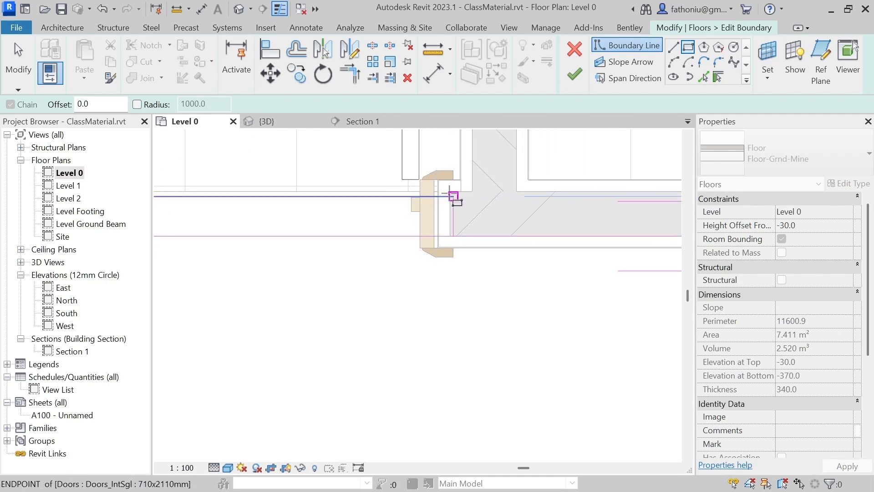
click(449, 191)
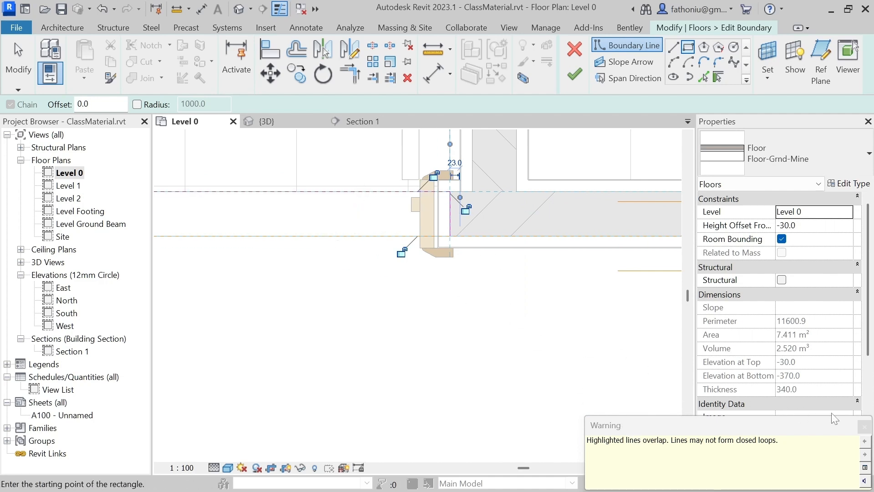
key(Escape)
key(Escape)
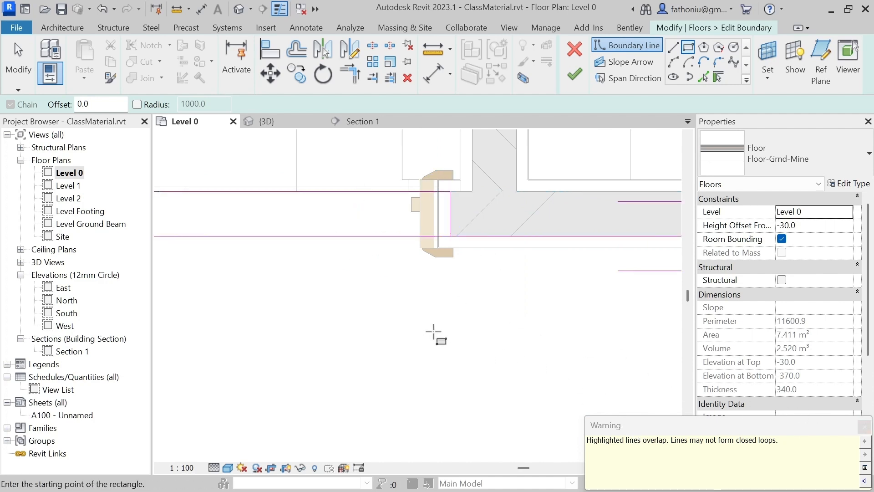
Split the floor's edge line at both ends of the rectangle sketched across the first cubicle's door opening
click(385, 236)
scroll(327, 282, down, 3)
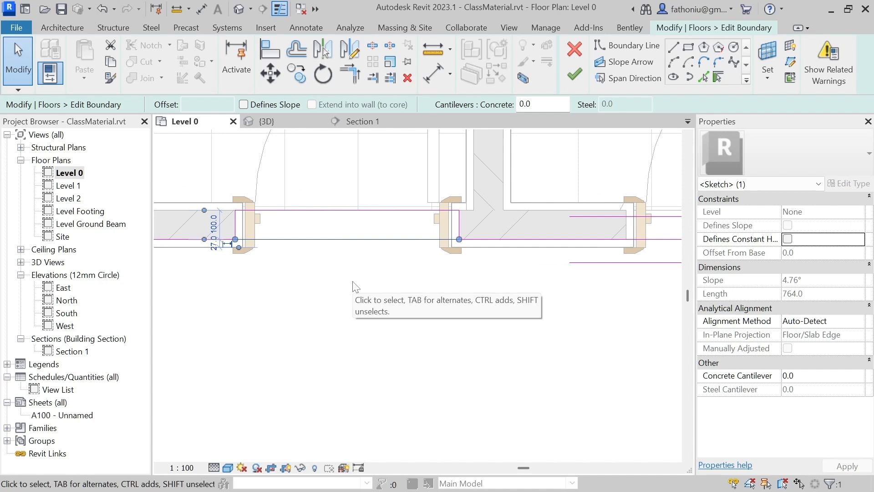
click(354, 286)
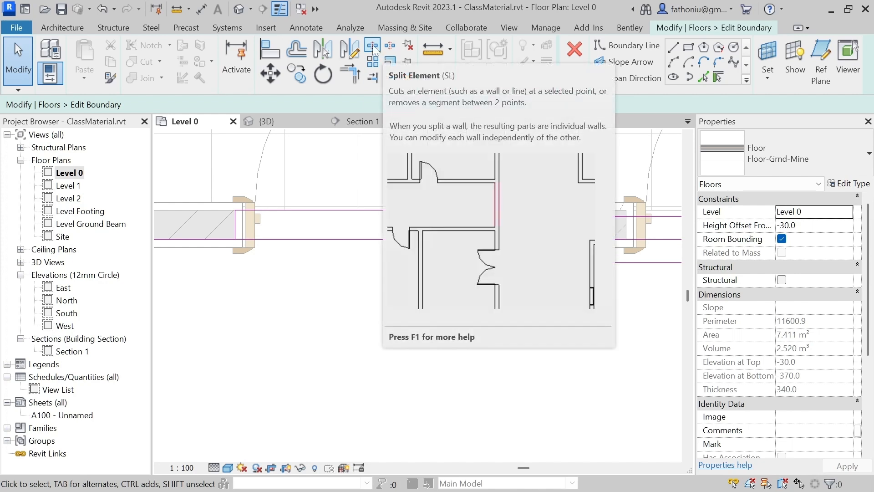
click(372, 47)
middle_drag(288, 240, 352, 235)
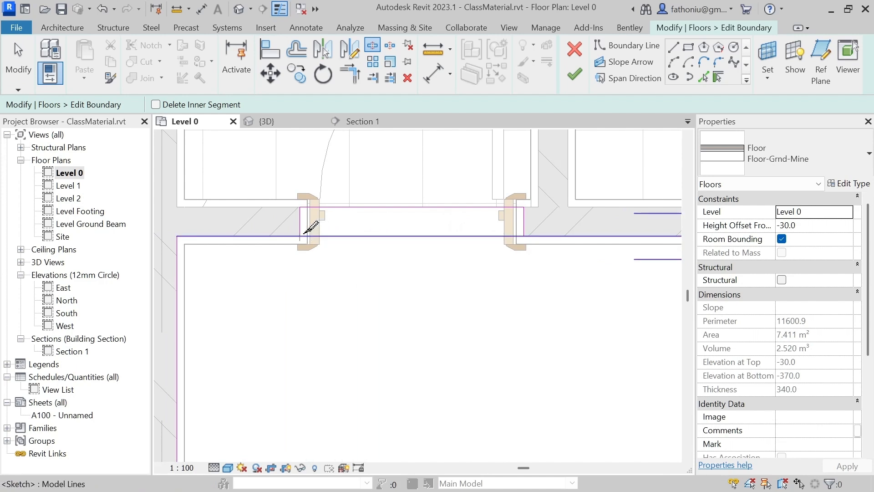
click(301, 232)
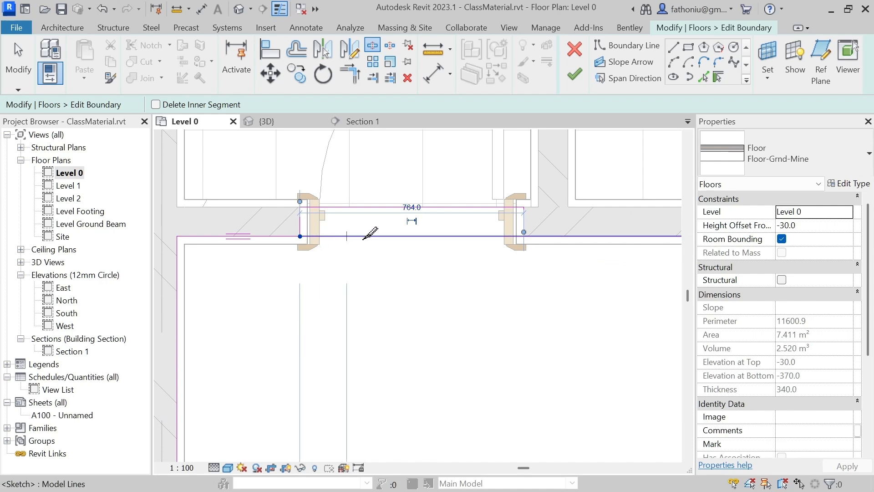
scroll(527, 229, up, 2)
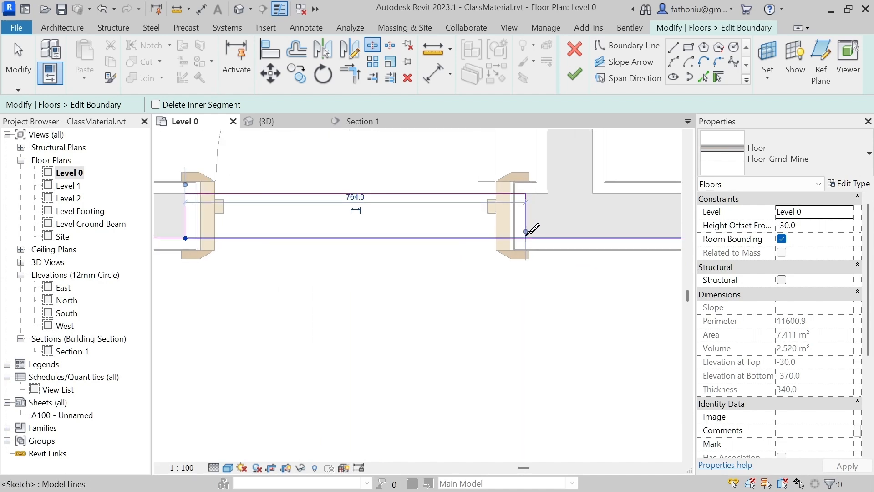
click(527, 237)
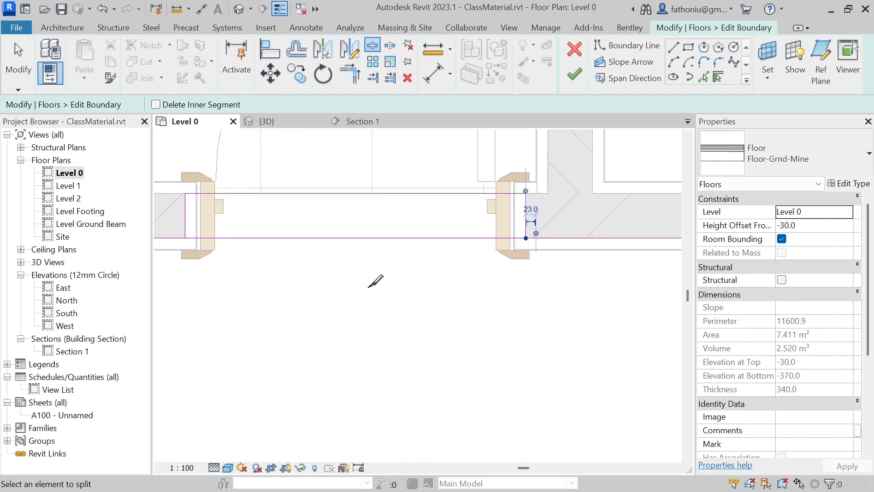
Delete the floor edge segment across the first cubicle's door opening and finish the floor boundary edit
key(Escape)
click(356, 244)
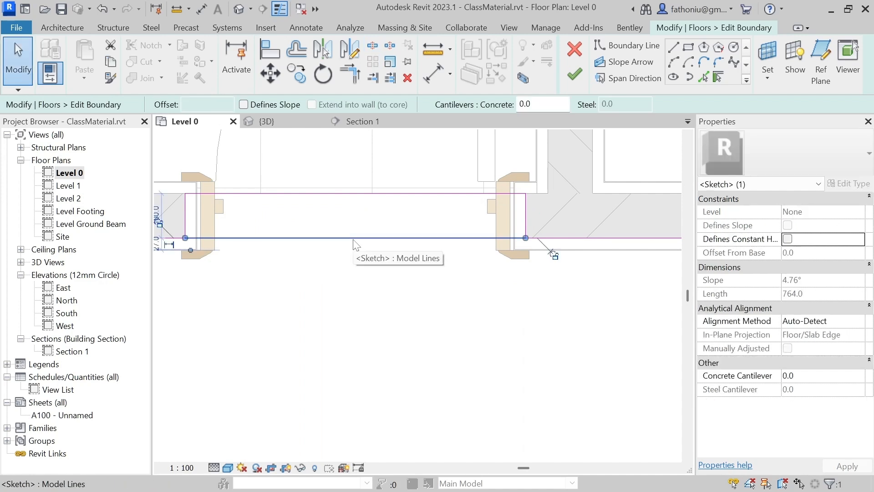
key(Escape)
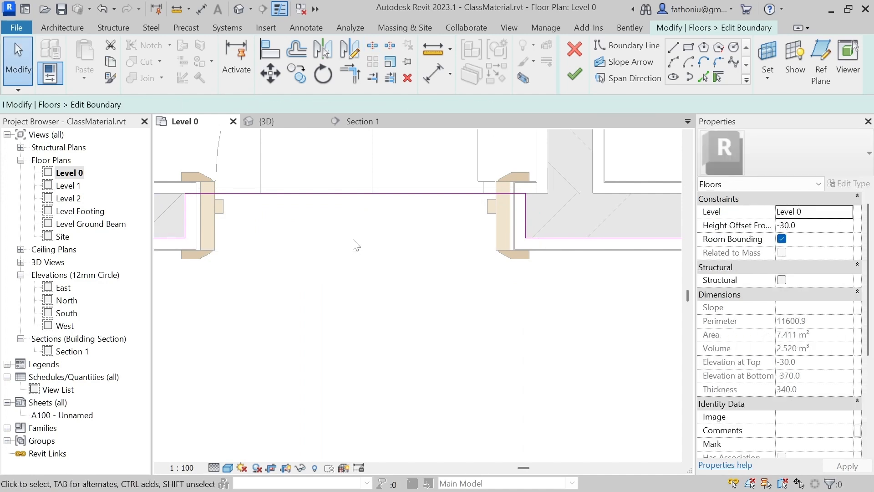
scroll(361, 240, down, 3)
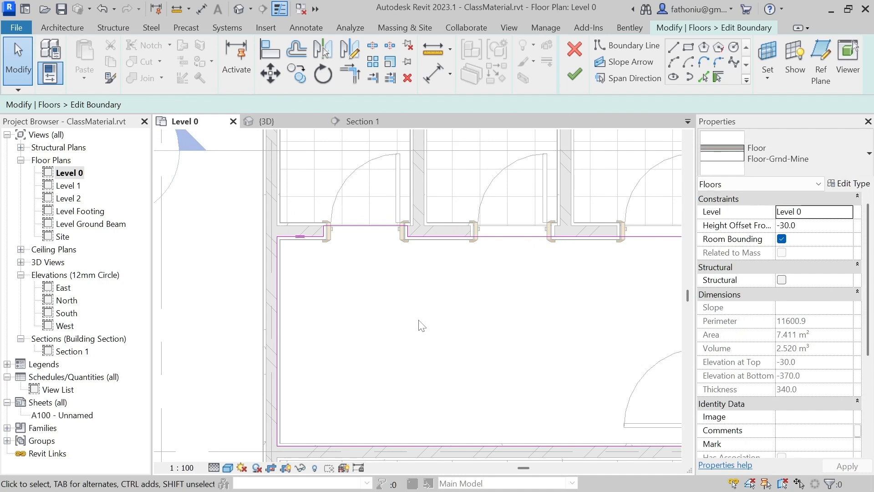
click(575, 72)
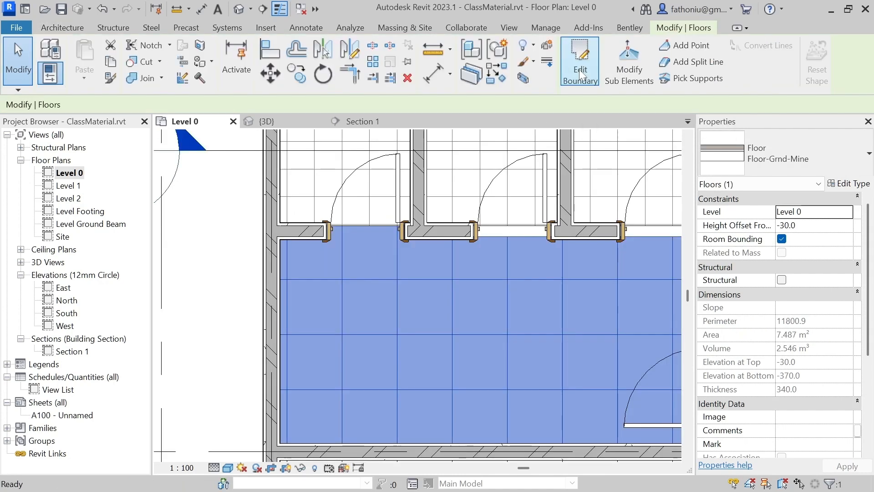
click(204, 333)
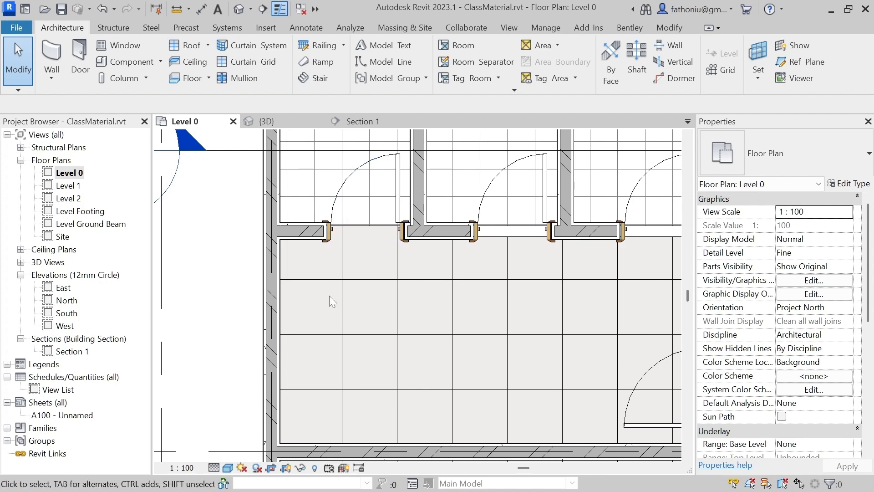
Rotate the horizontal section line across the cubicles so it runs vertically through the second cubicle
scroll(247, 310, down, 1)
scroll(241, 309, down, 1)
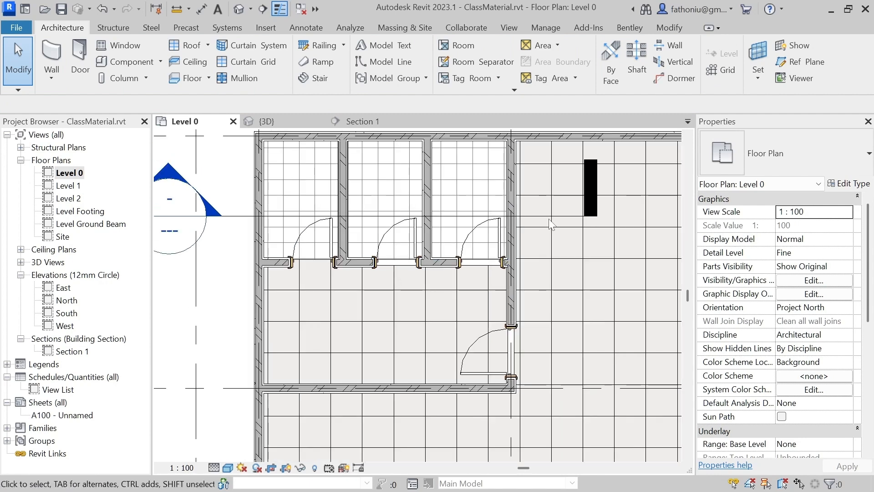
click(596, 208)
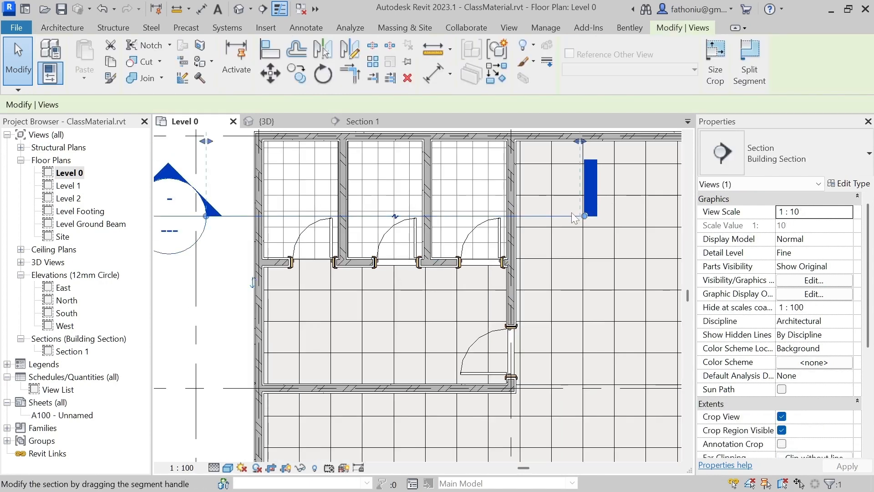
scroll(574, 212, down, 1)
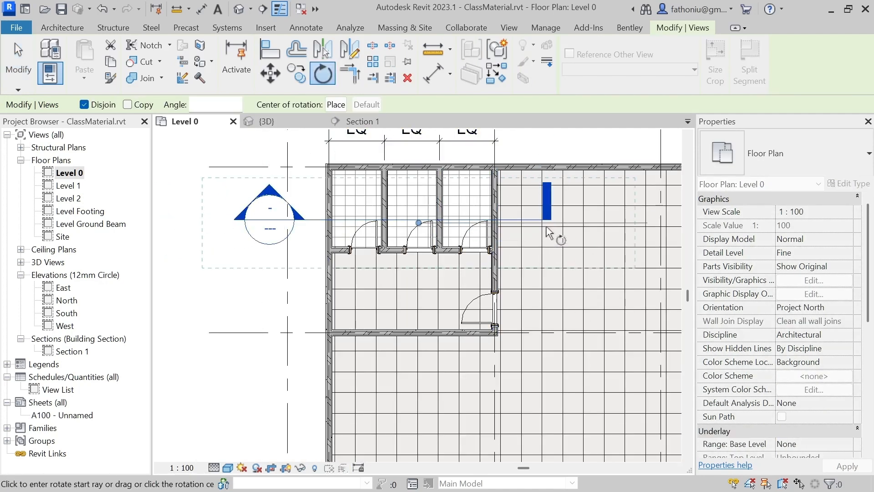
click(524, 222)
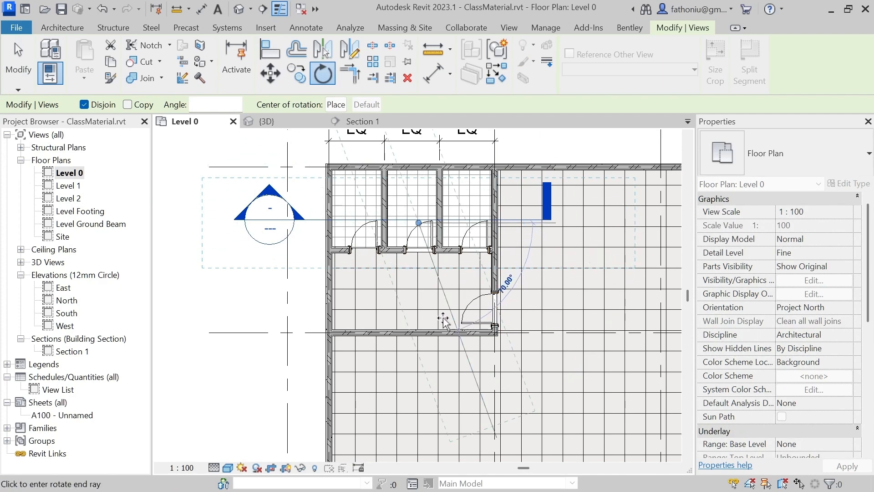
click(420, 328)
key(Escape)
scroll(556, 263, down, 2)
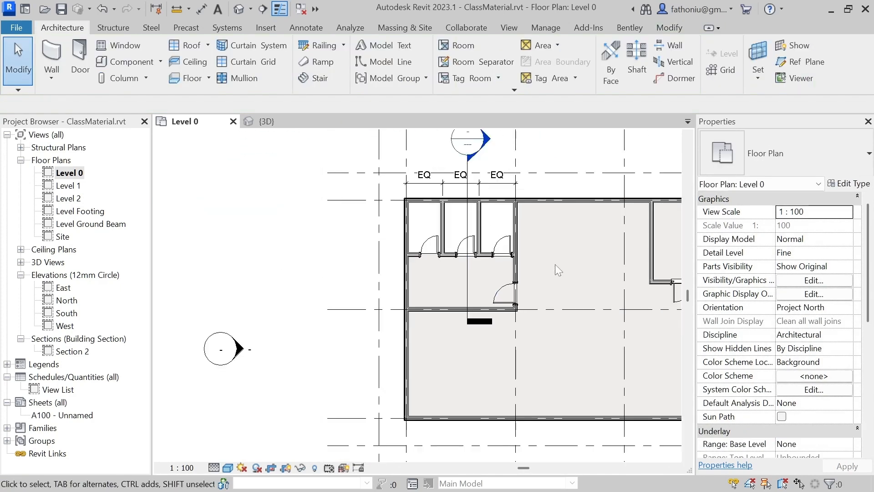
Check the rotated section's view, and in Level 0 move its line through the first cubicle's door, ending it just inside the lobby
double_click(488, 142)
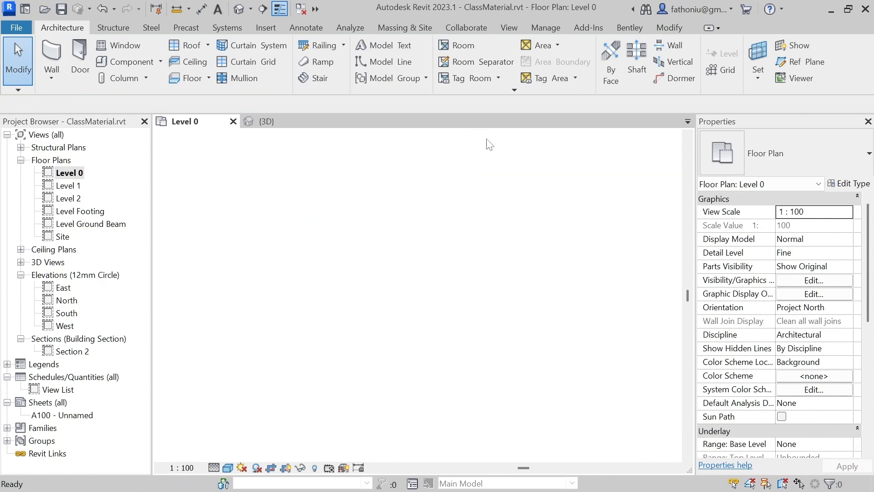
scroll(425, 365, up, 2)
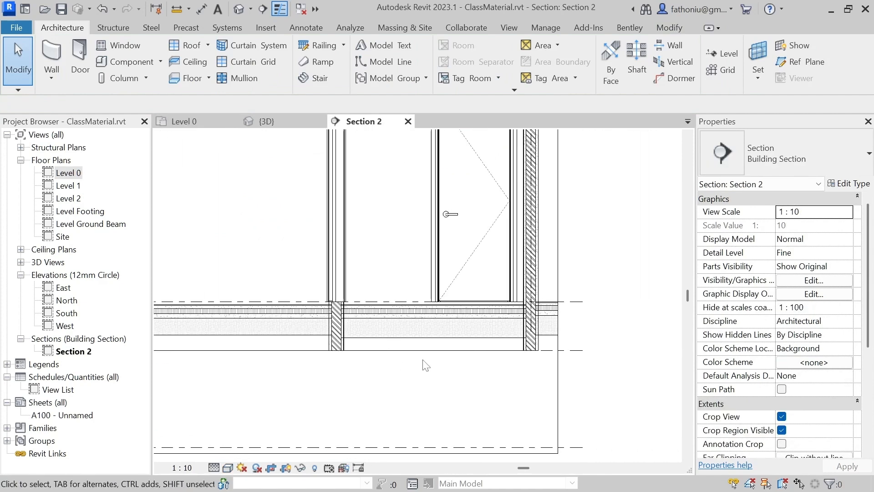
scroll(367, 329, up, 1)
scroll(505, 359, down, 2)
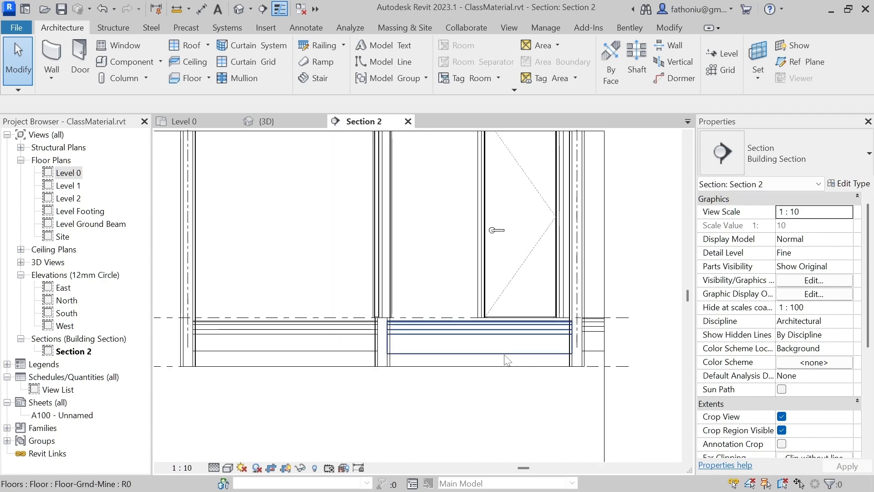
scroll(506, 360, up, 5)
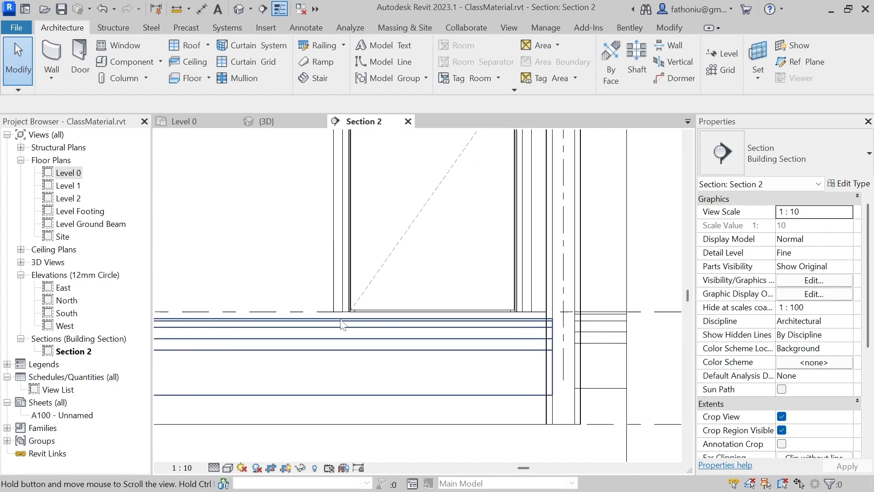
key(ctrl+Tab)
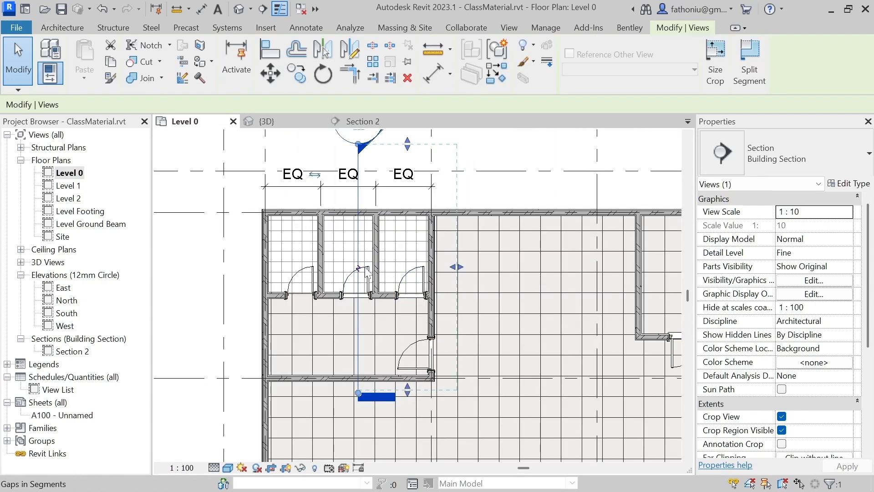
drag(357, 218, 300, 222)
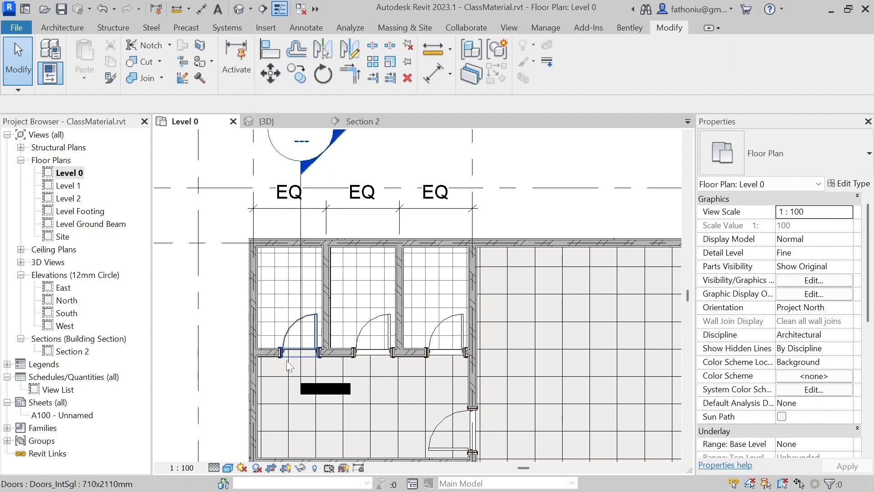
Set the height offset from level of the Floor-Grnd-Mine floor in front of the cubicles to 0
key(Tab)
key(Tab)
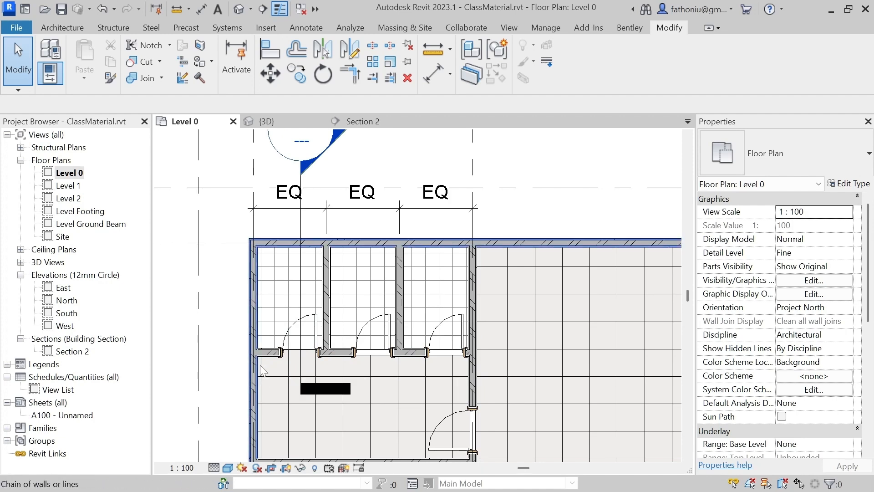
click(261, 369)
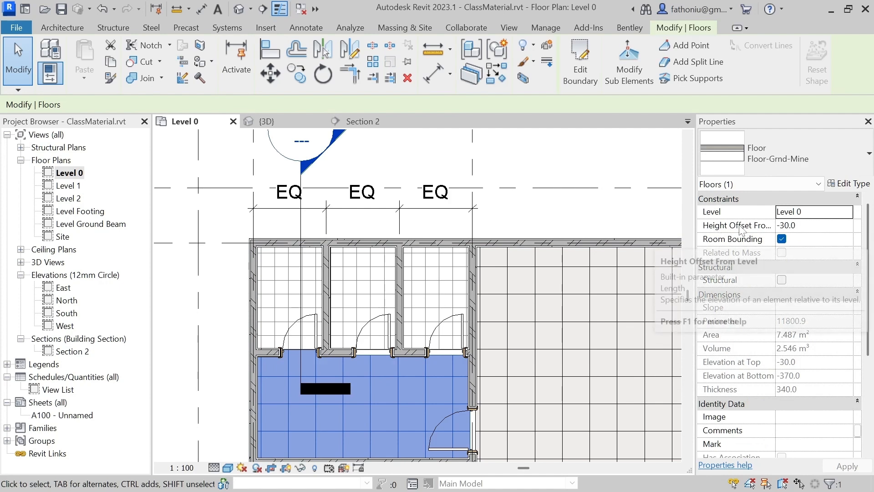
click(796, 225)
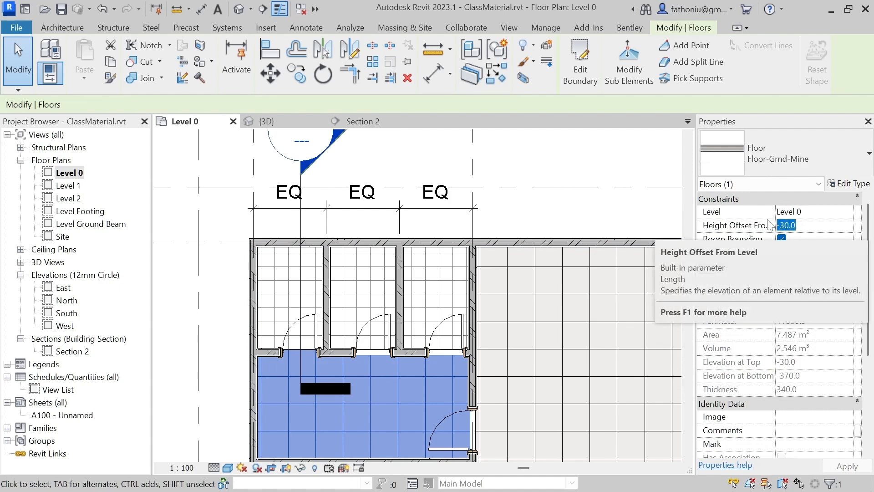
text(0)
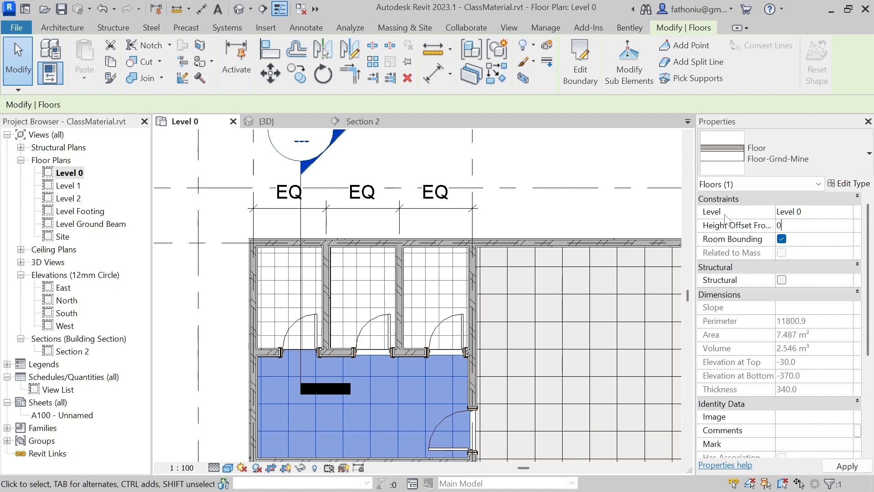
click(579, 152)
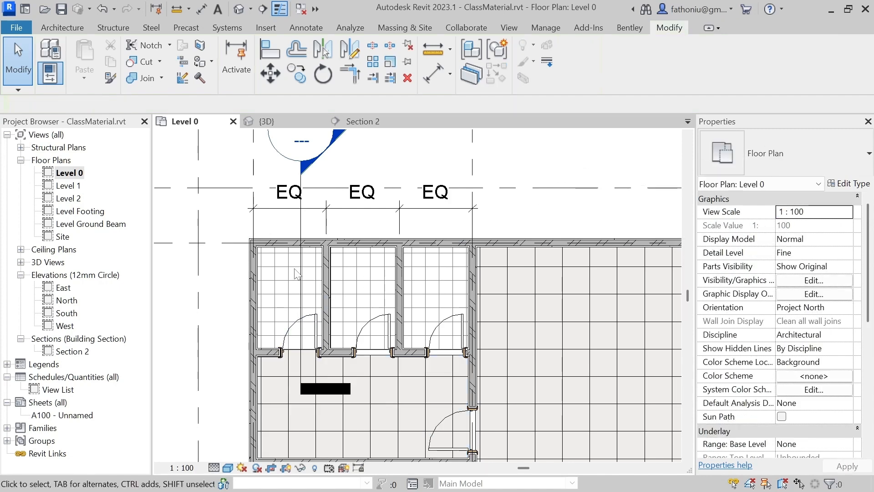
In the section's view, join the Floor-Grnd-Mine Toilet floor with the partition wall beneath the first cubicle's door
middle_drag(342, 151, 335, 185)
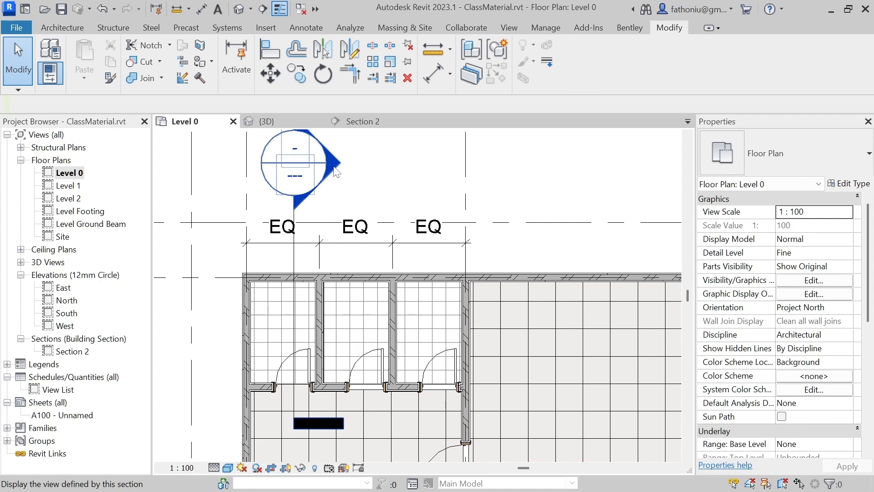
double_click(334, 169)
scroll(482, 246, up, 3)
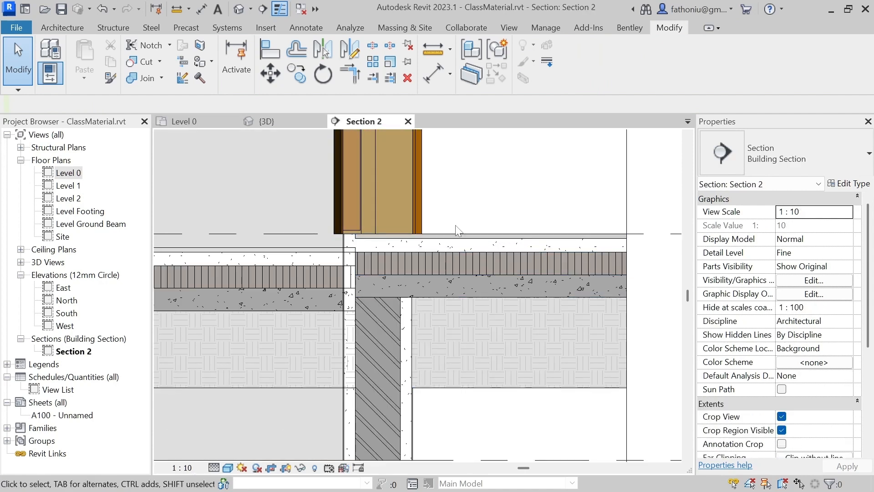
scroll(480, 301, down, 2)
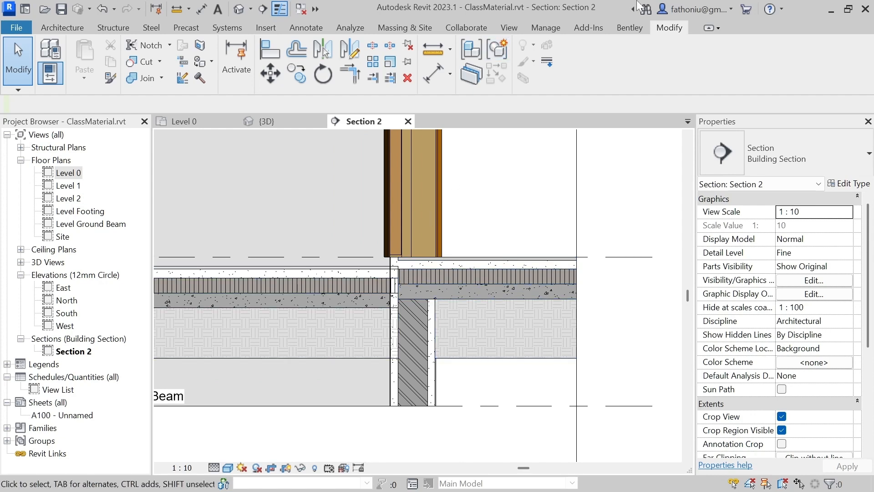
click(132, 79)
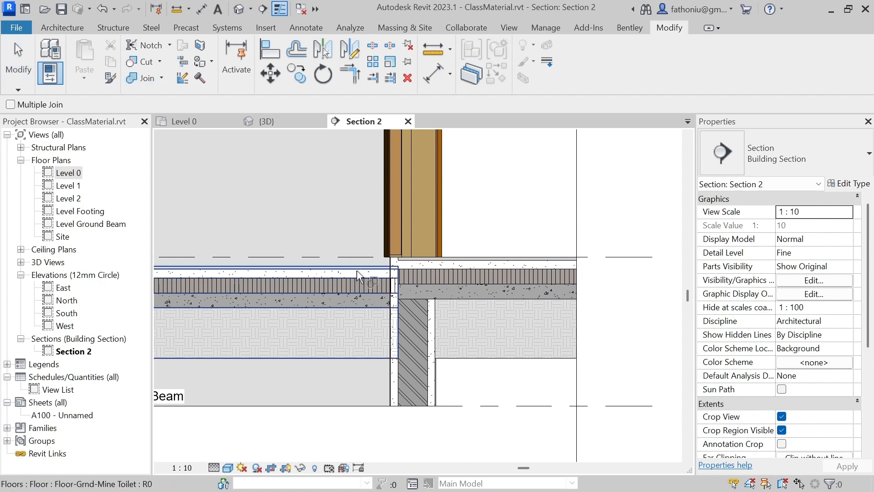
click(378, 275)
click(403, 308)
click(380, 323)
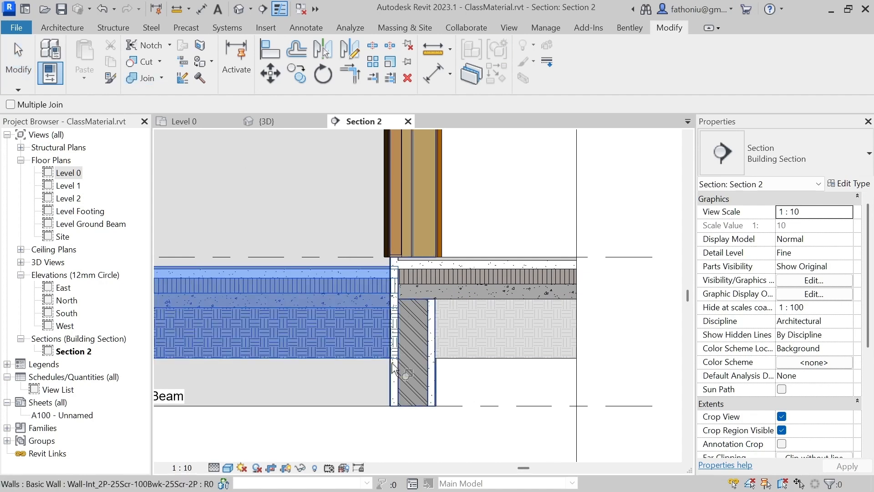
click(421, 366)
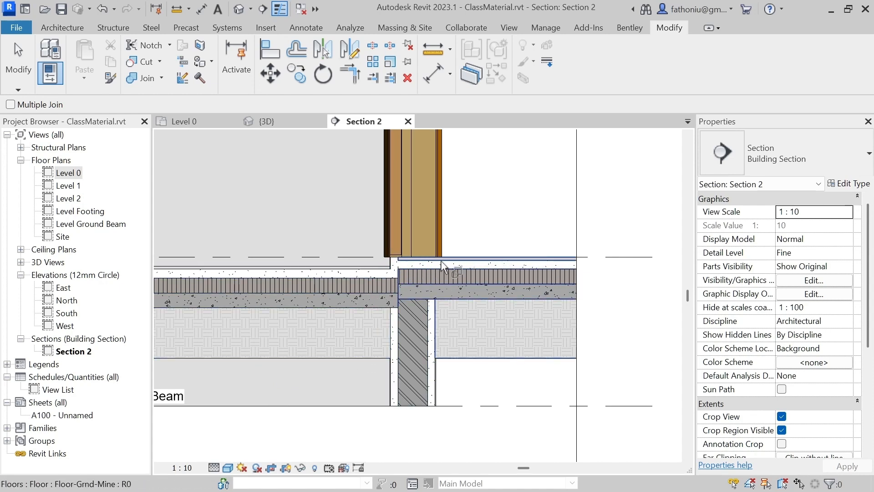
scroll(403, 266, up, 3)
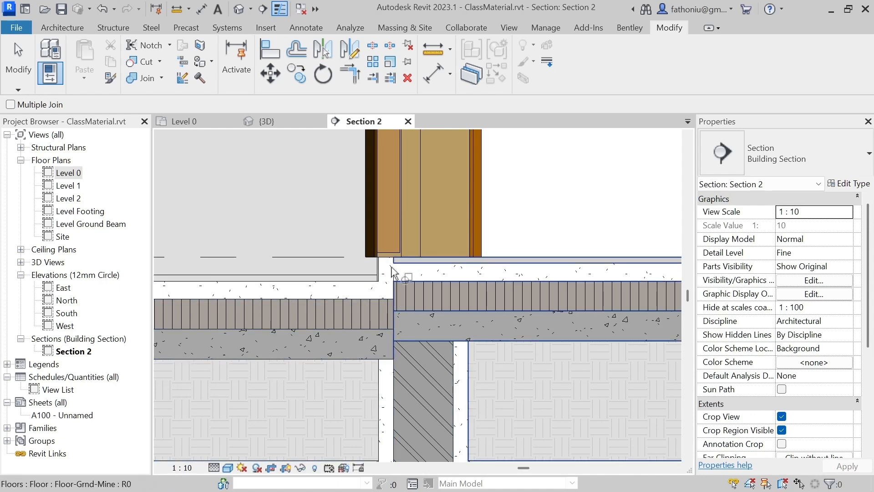
key(Escape)
scroll(399, 327, down, 5)
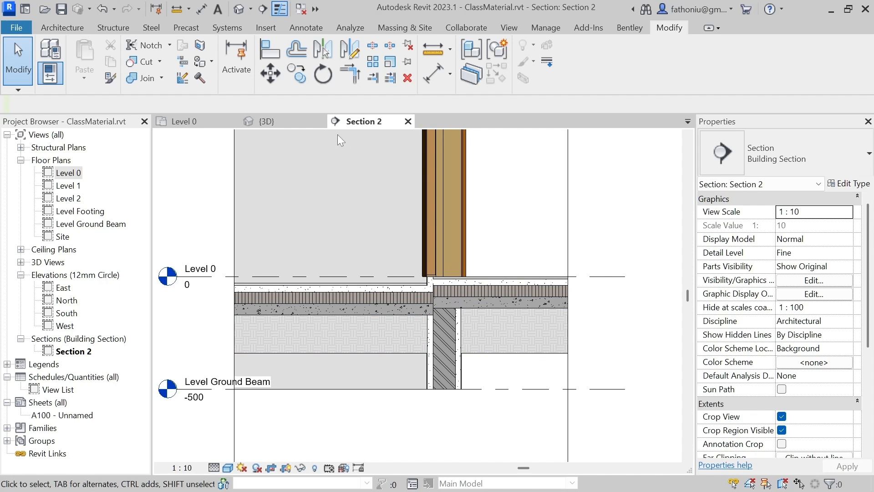
Open the Level 0 plan and start editing the boundary of the lobby's Floor-Grnd-Mine floor
double_click(70, 173)
scroll(366, 337, down, 1)
middle_drag(348, 384, 311, 292)
scroll(310, 298, up, 4)
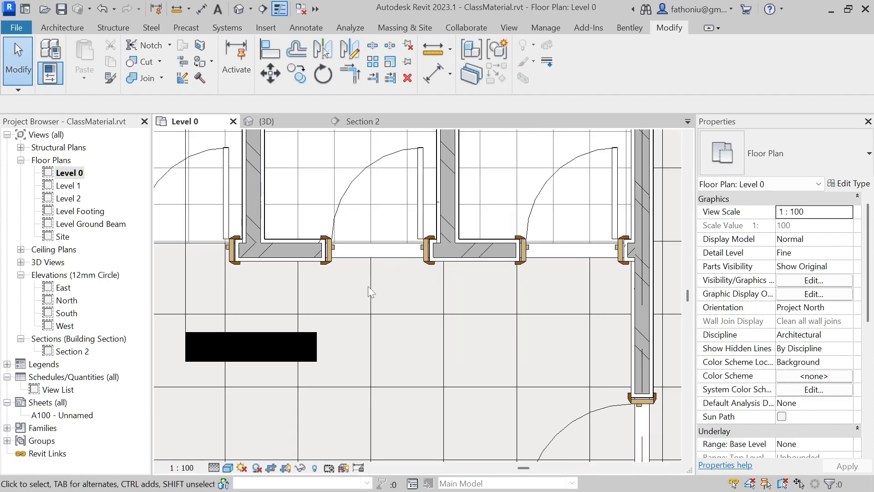
scroll(331, 278, down, 1)
scroll(254, 262, up, 1)
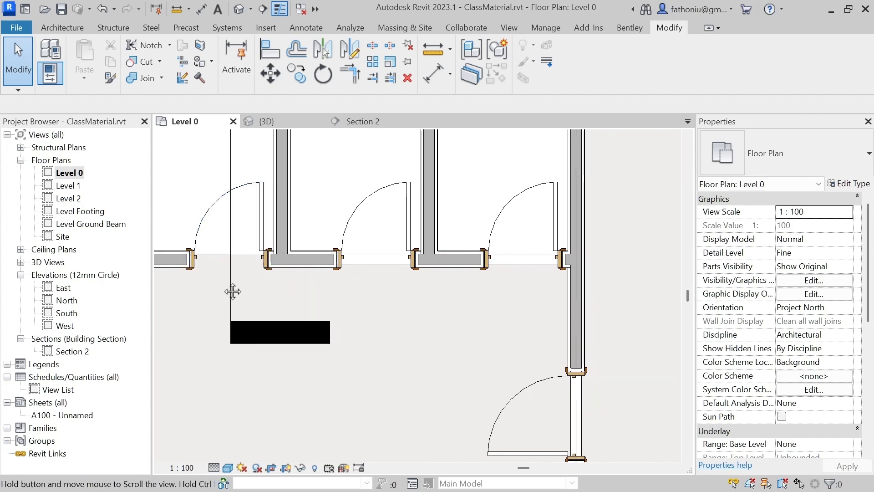
scroll(231, 291, down, 2)
click(237, 278)
scroll(324, 278, up, 1)
click(589, 28)
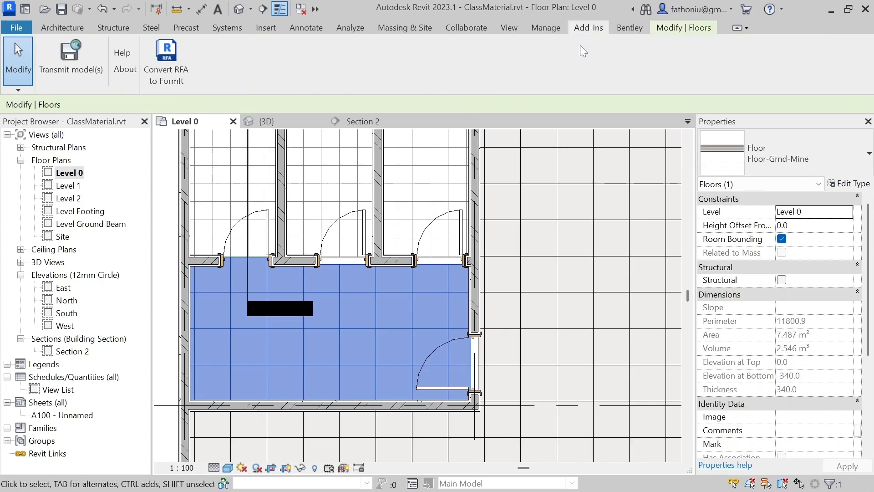
click(678, 28)
click(579, 62)
scroll(323, 283, up, 3)
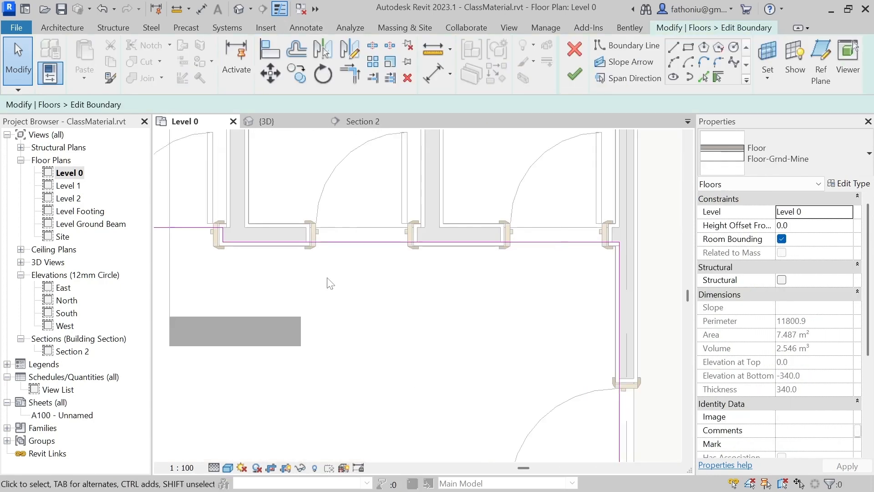
Draw a 764 by 100 mm rectangular boundary filling the second cubicle's door opening, starting on the lobby floor's existing edge
click(688, 47)
scroll(297, 249, up, 4)
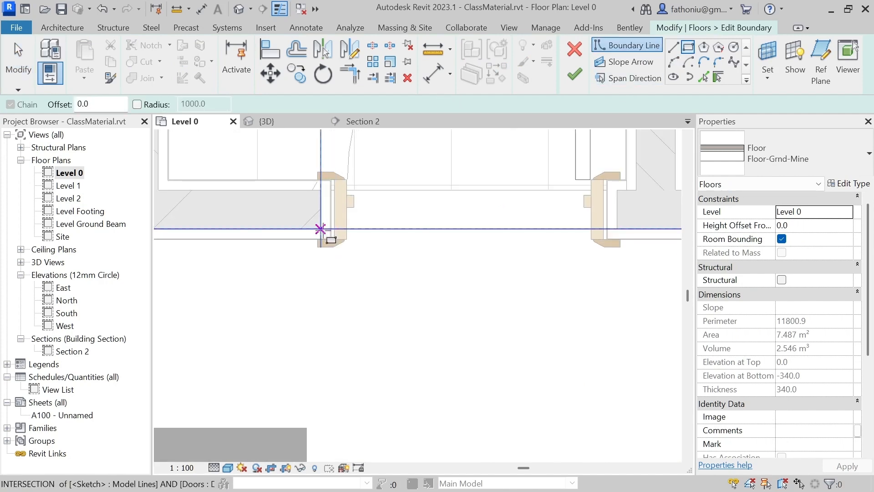
click(320, 228)
click(617, 191)
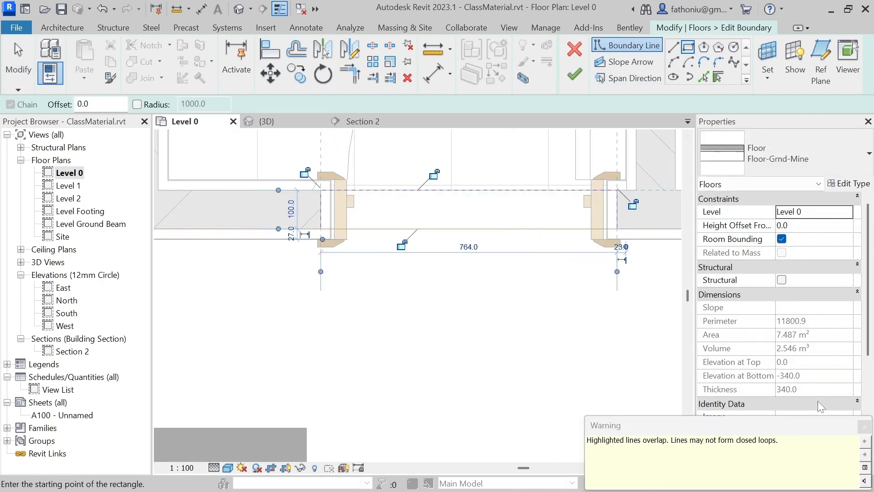
key(Escape)
key(Escape)
Split the overlapping floor boundary line at the second cubicle's door opening and delete the segment across the opening
click(503, 229)
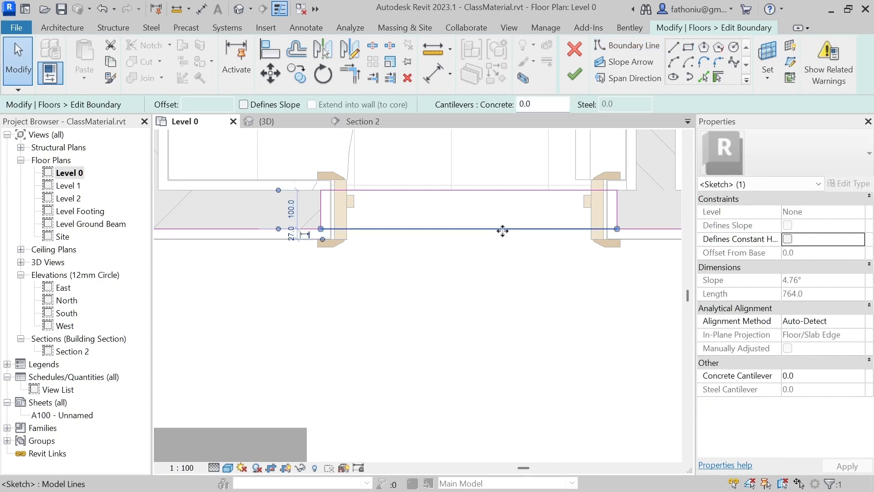
key(Escape)
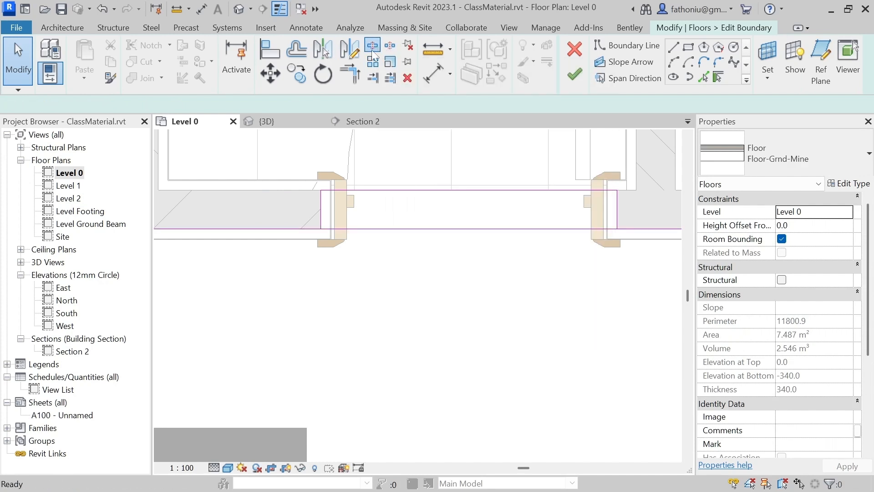
click(372, 46)
click(617, 229)
key(Escape)
click(534, 229)
key(Delete)
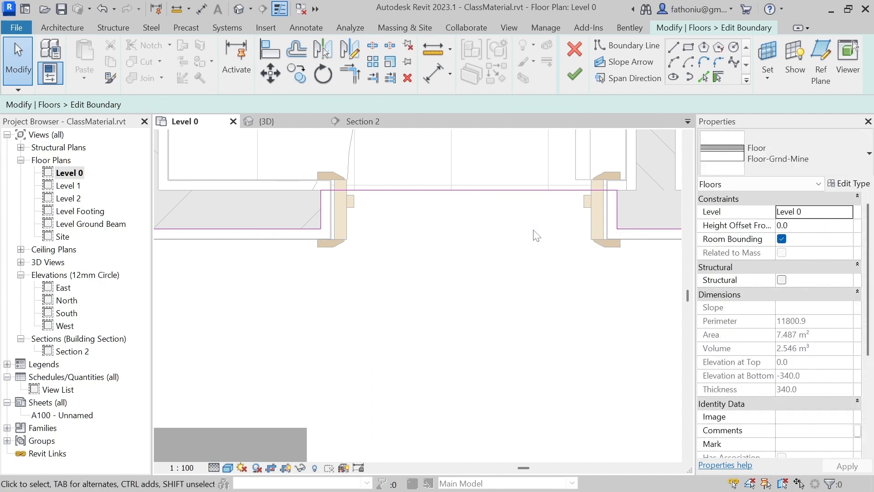
Draw a rectangular boundary filling the third cubicle's door opening, between the wall ends at the door frame
scroll(534, 231, down, 1)
middle_drag(582, 283, 262, 298)
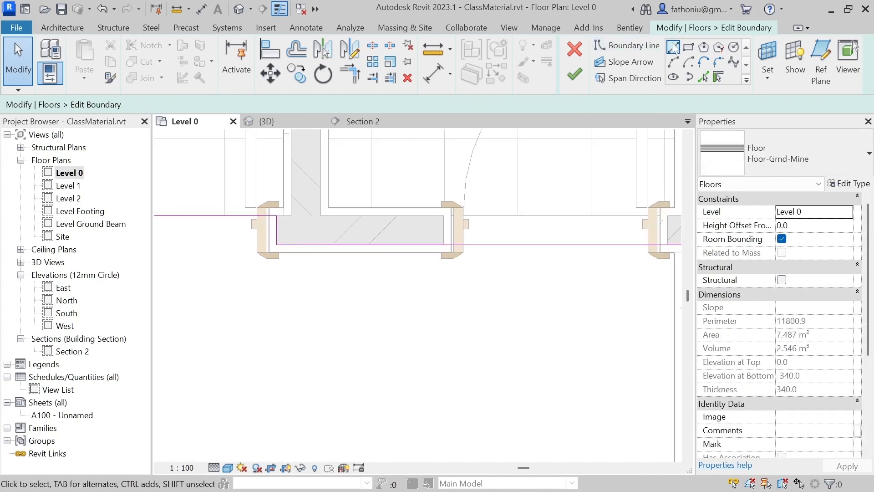
click(688, 46)
middle_drag(539, 231, 460, 260)
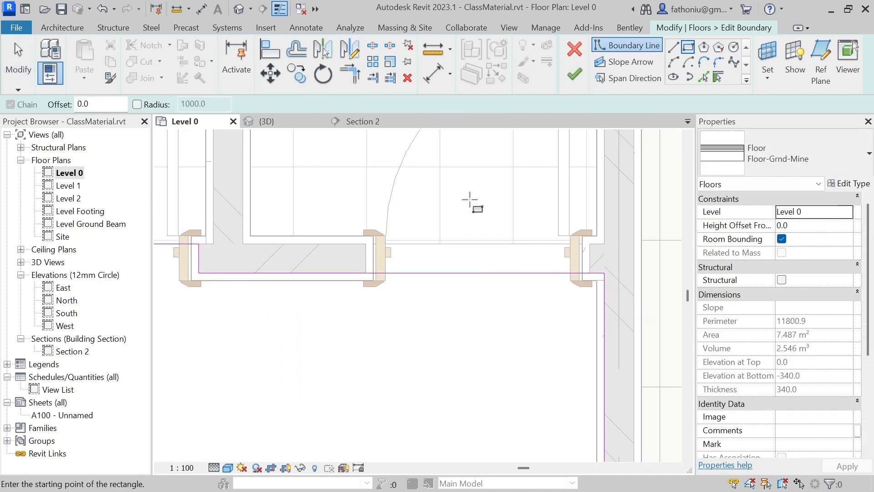
click(365, 273)
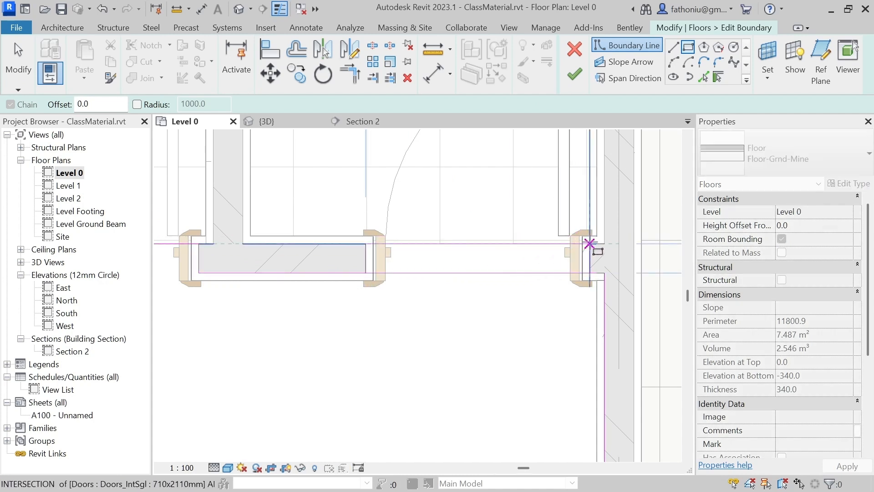
click(582, 247)
key(Escape)
click(864, 427)
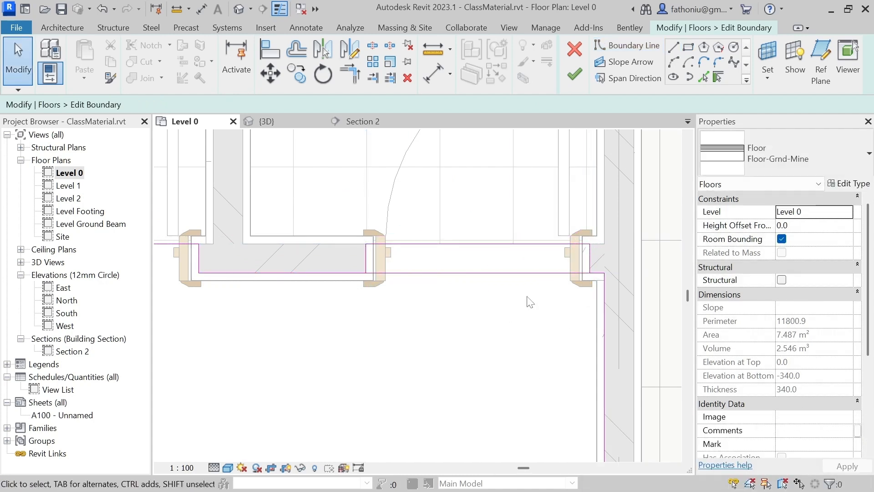
Split the floor boundary line at the third cubicle's door opening and delete the segment across the opening
click(513, 272)
key(Delete)
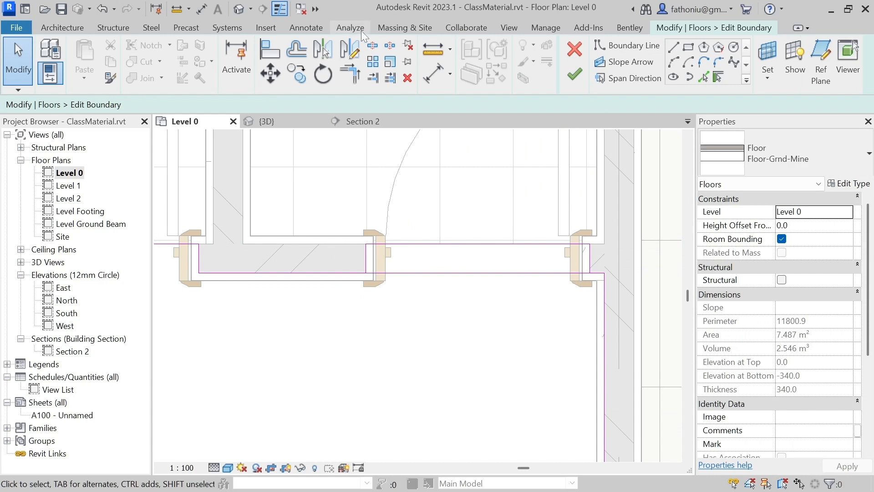
click(372, 45)
click(591, 273)
key(Escape)
click(495, 273)
key(Delete)
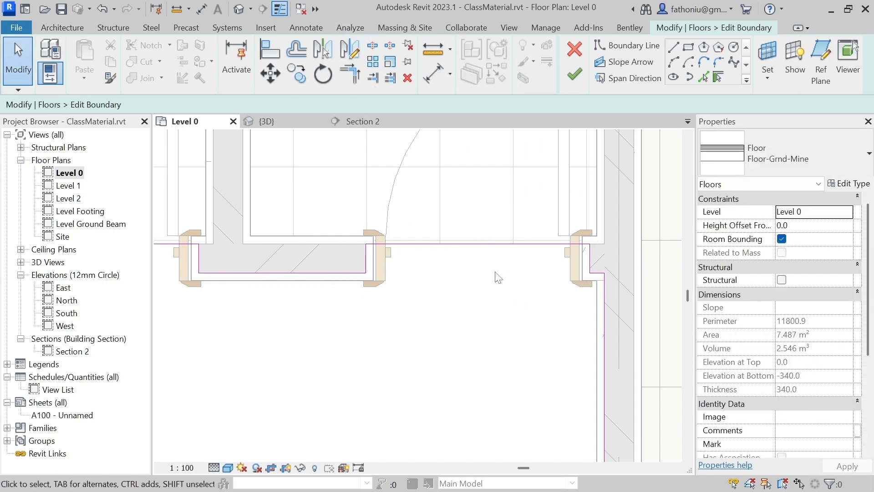
Draw a rectangular boundary filling the door opening in the lobby's entrance wall, ending on the floor's existing edge
scroll(498, 273, down, 3)
middle_drag(461, 334, 441, 202)
middle_drag(515, 273, 427, 273)
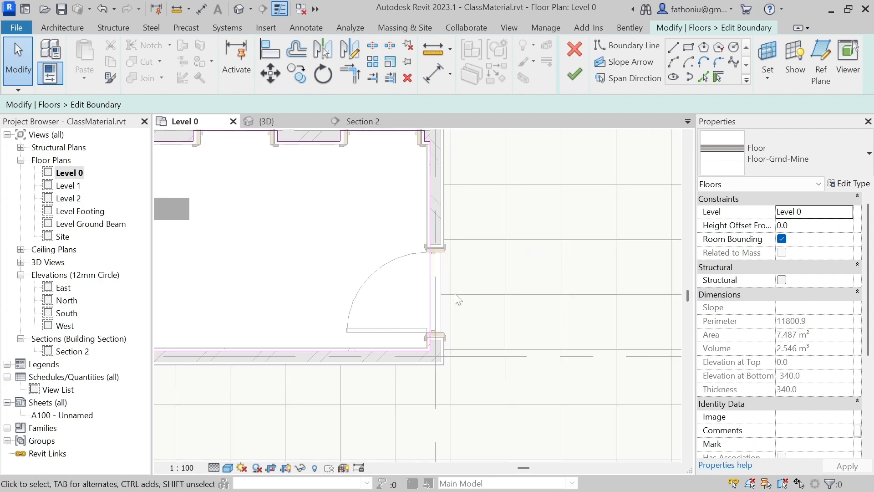
scroll(437, 277, down, 2)
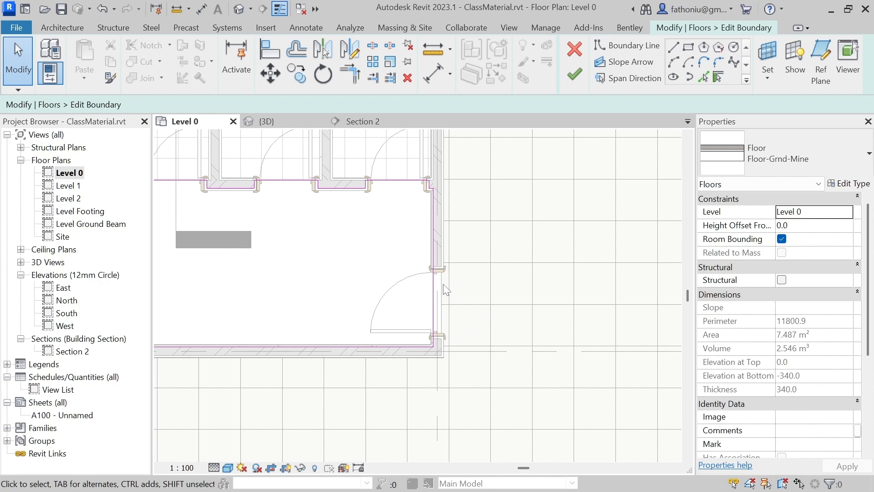
scroll(439, 280, up, 2)
click(624, 45)
scroll(461, 355, up, 3)
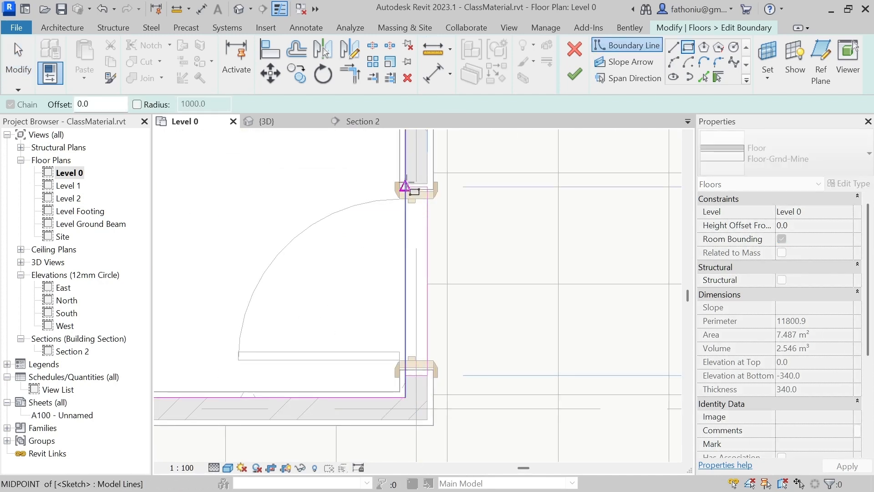
click(405, 184)
key(Escape)
click(864, 426)
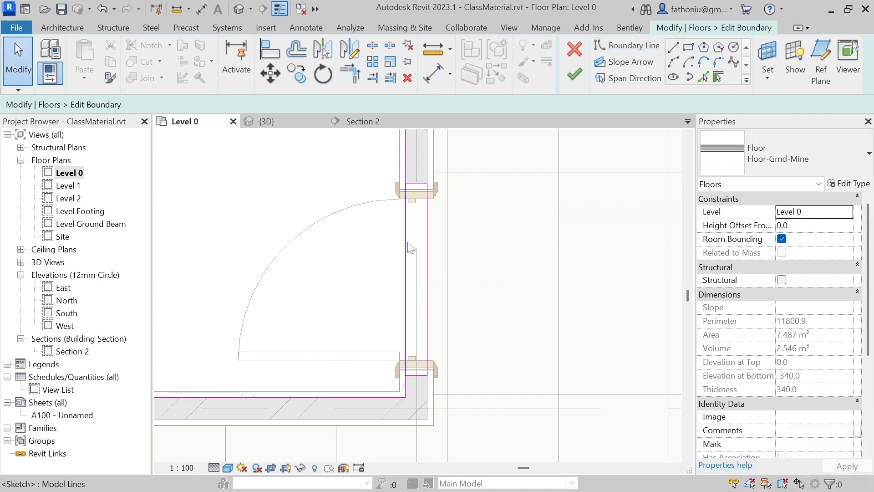
Split and delete the inner boundary segment across the lobby's entrance door opening, and finish the floor boundary edit
click(407, 242)
key(Delete)
key(s)
key(l)
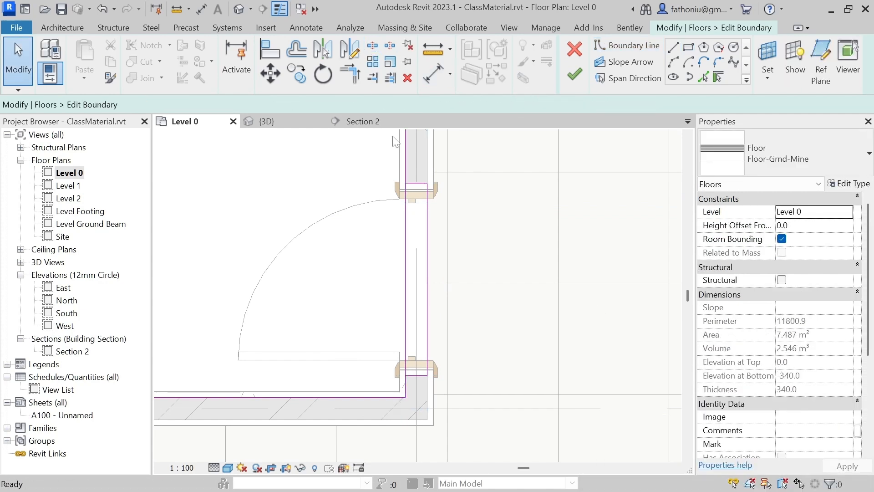
click(406, 374)
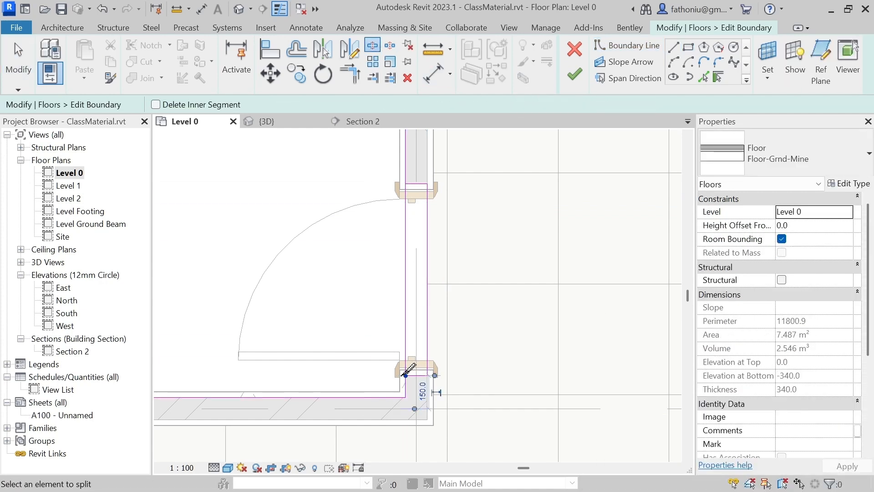
key(Escape)
click(405, 306)
key(Delete)
scroll(405, 310, down, 5)
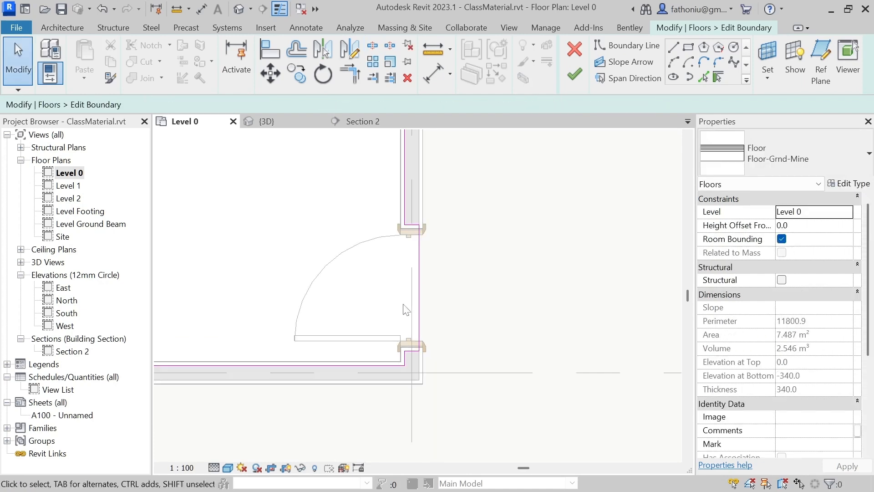
click(575, 75)
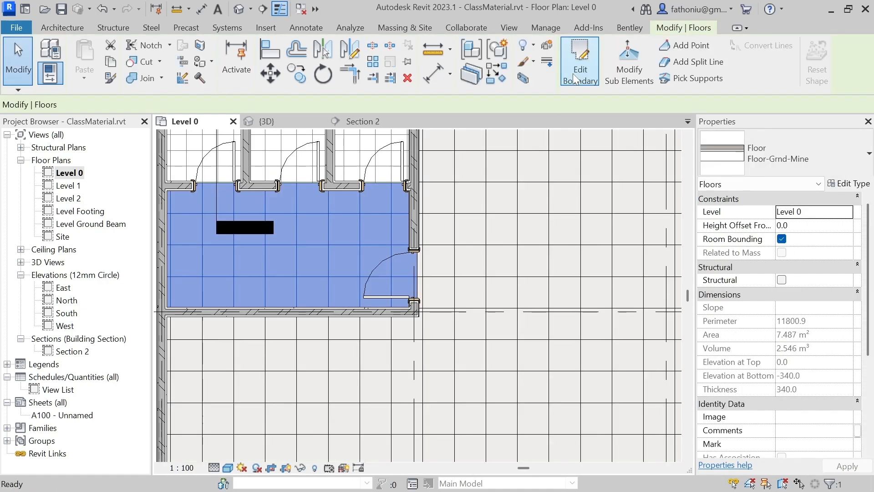
key(Escape)
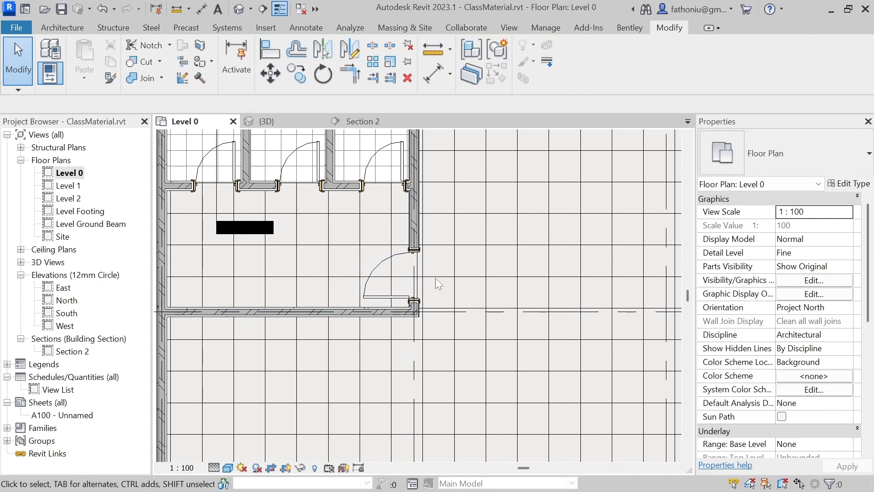
Examine the floor edges at the lobby's entrance door, and review the floors across the Level 0 plan
scroll(405, 264, up, 2)
scroll(405, 261, down, 1)
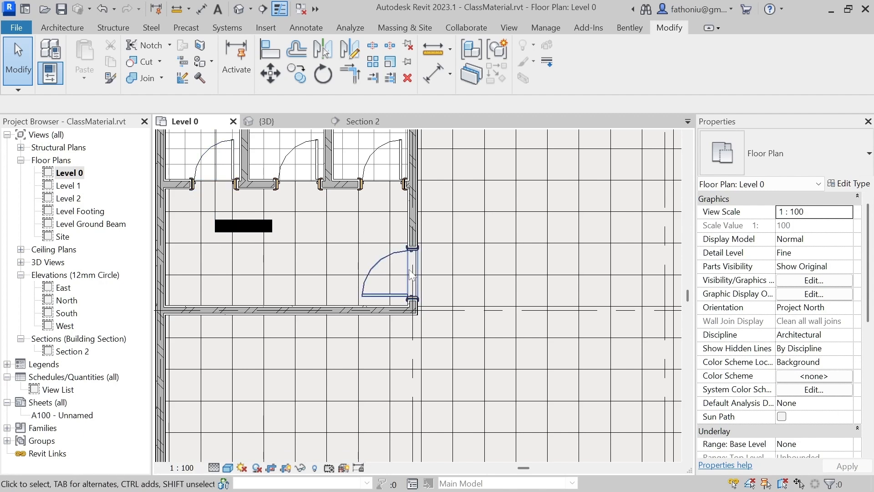
scroll(411, 273, up, 2)
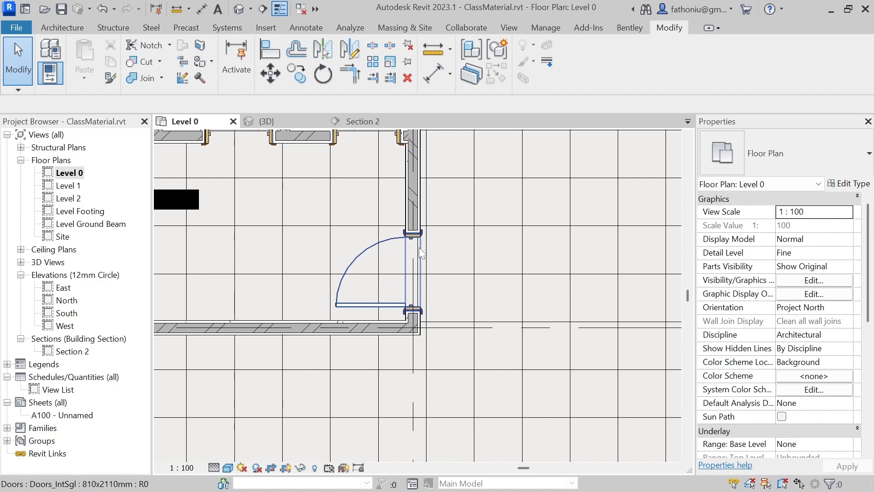
scroll(419, 280, up, 3)
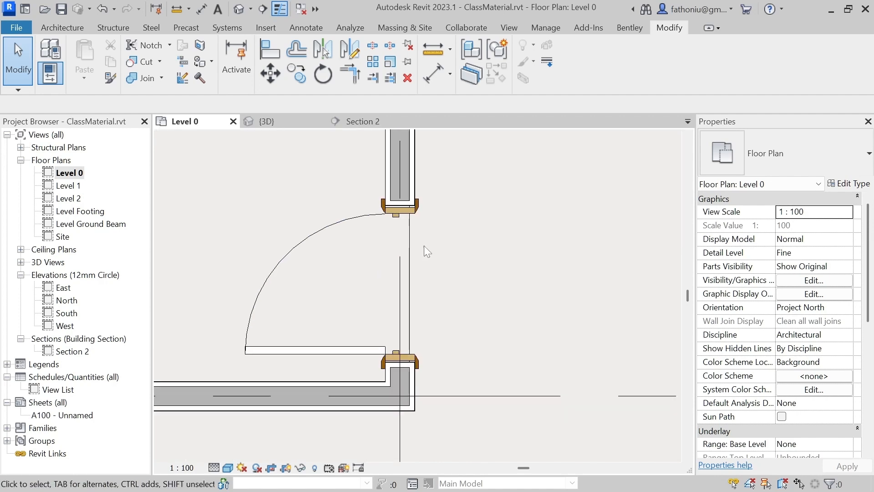
scroll(405, 252, down, 2)
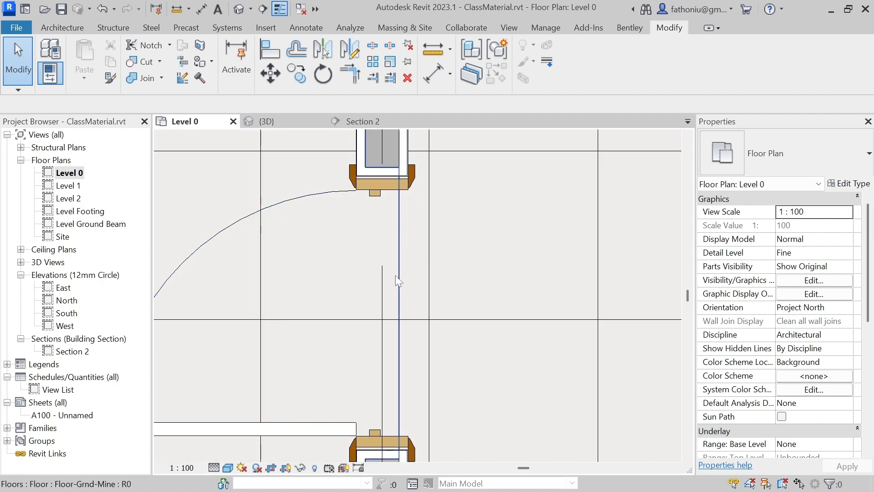
scroll(412, 319, down, 2)
scroll(364, 182, down, 1)
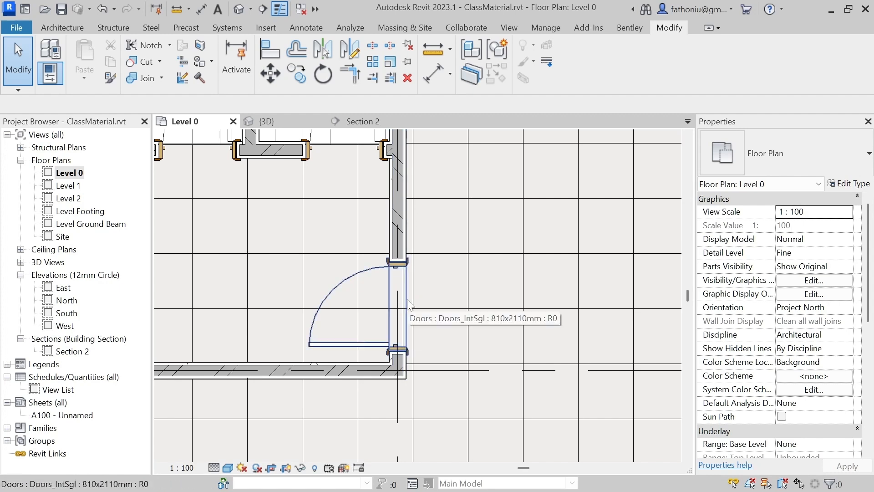
scroll(408, 304, up, 2)
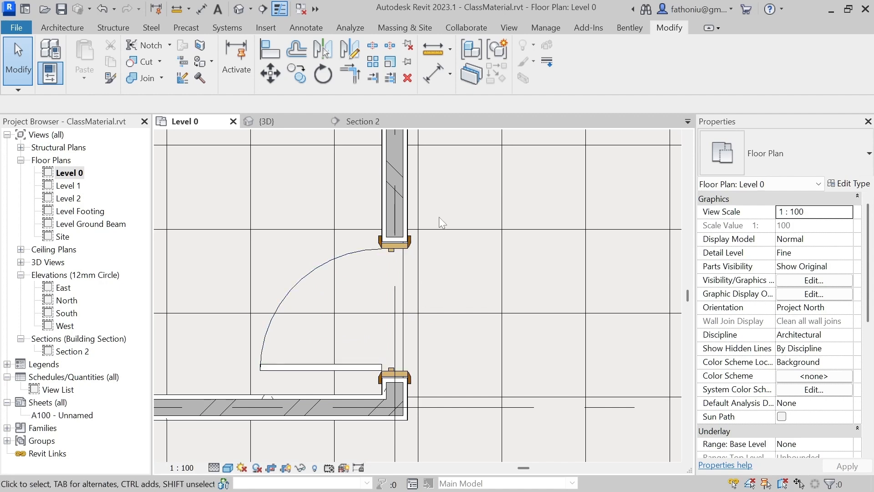
scroll(438, 226, down, 4)
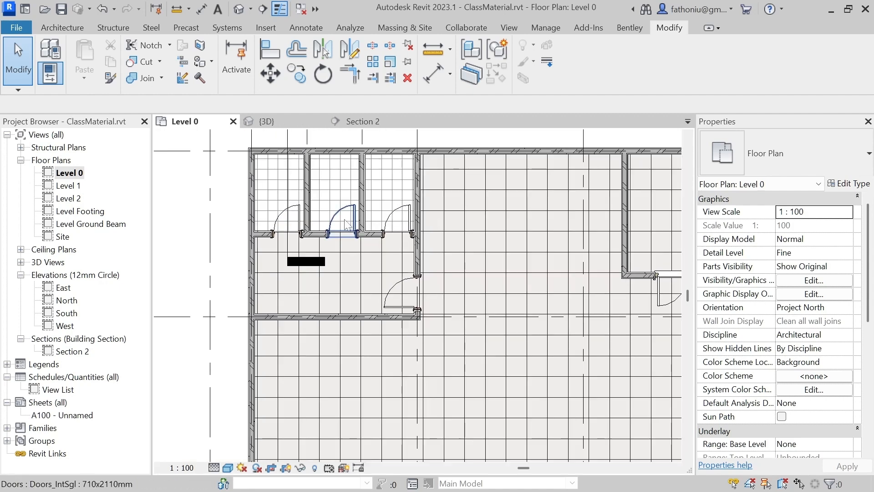
middle_drag(490, 231, 422, 206)
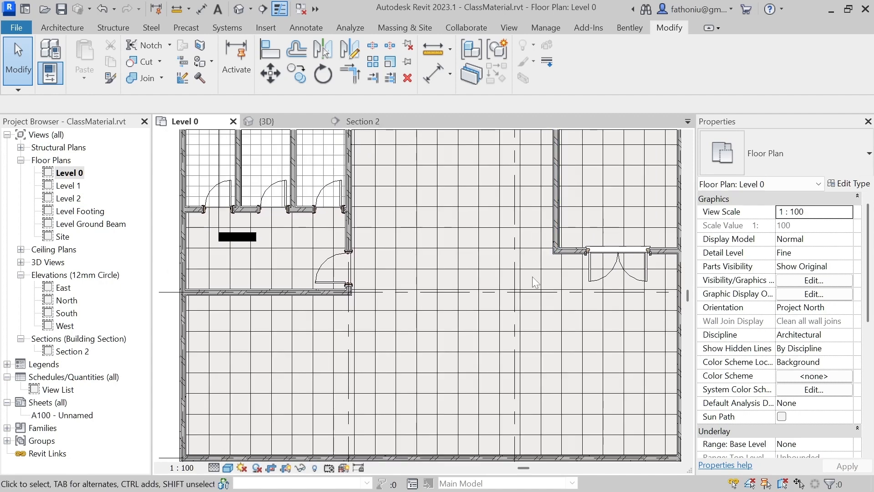
scroll(451, 251, down, 3)
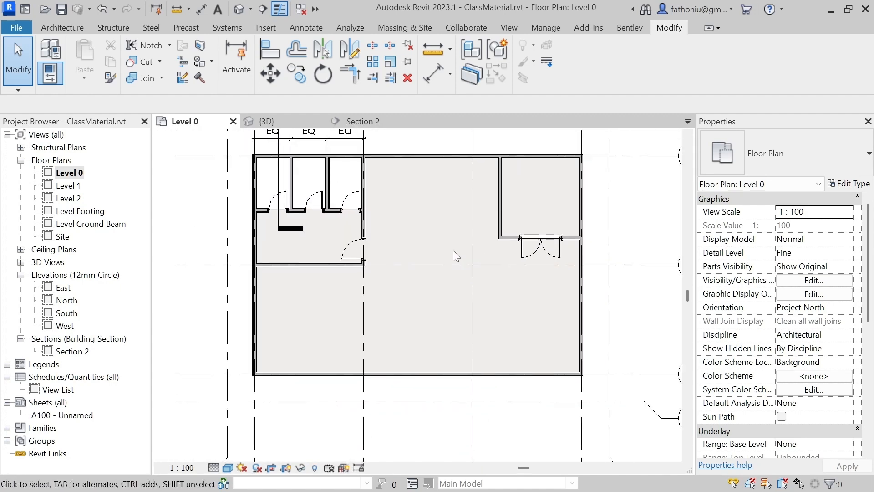
middle_drag(453, 250, 466, 236)
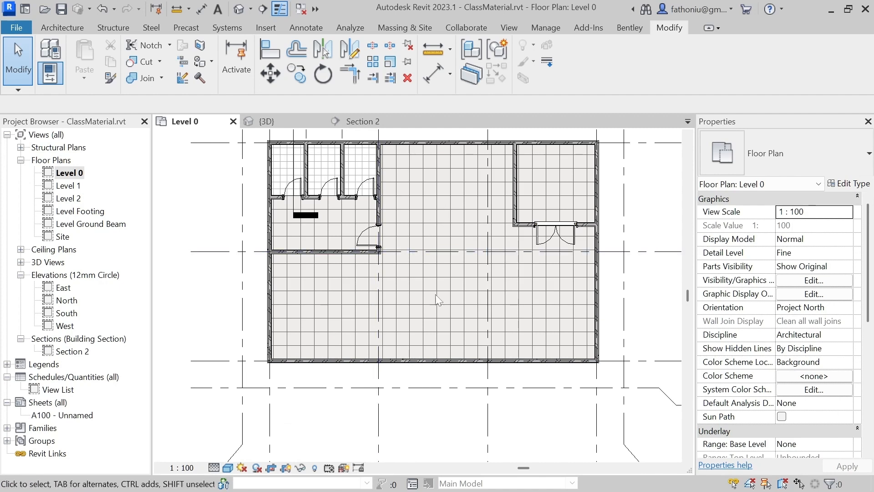
middle_drag(437, 257, 442, 314)
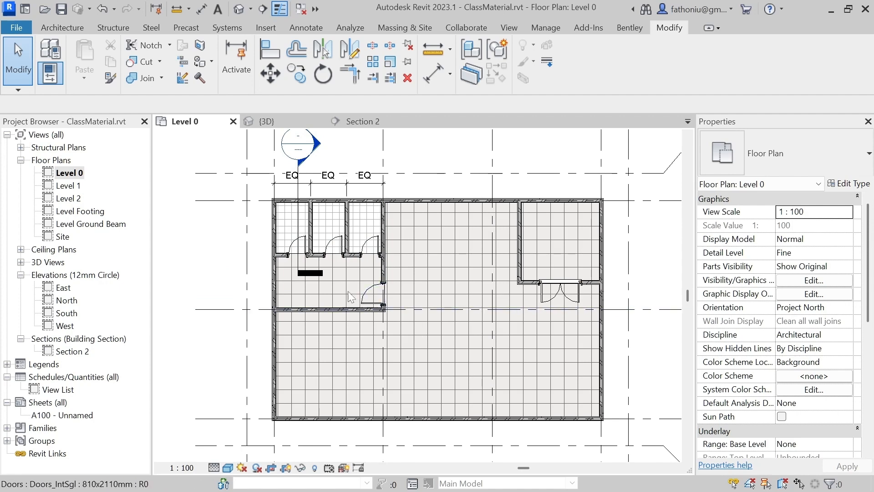
Start placing a window and review the available Windows_Sgl_Plain types and the 910x910mm type's dimensions
middle_drag(289, 205, 296, 248)
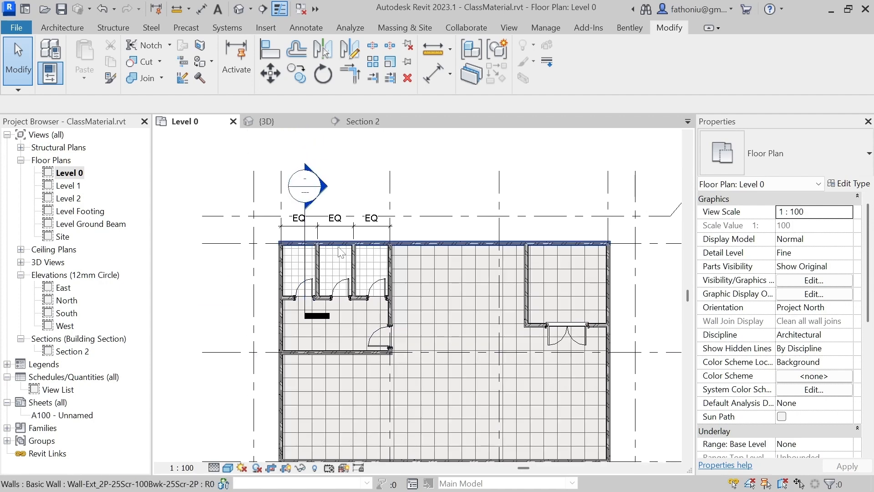
click(62, 27)
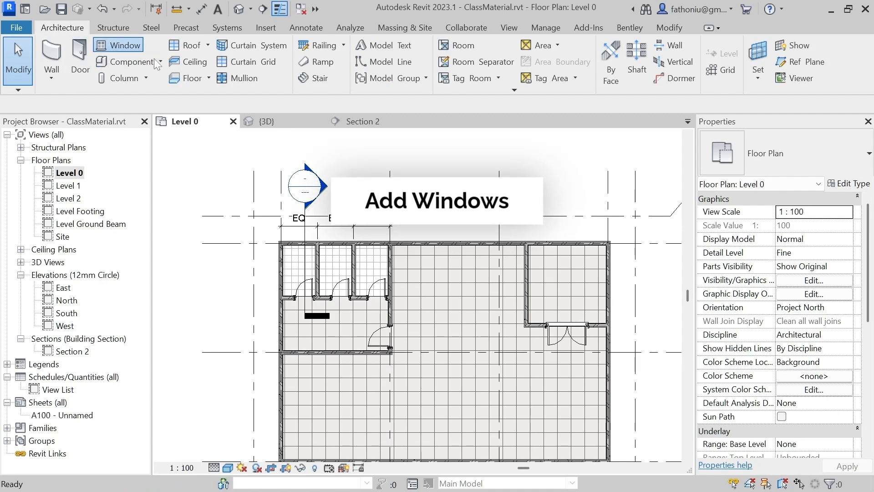
click(117, 46)
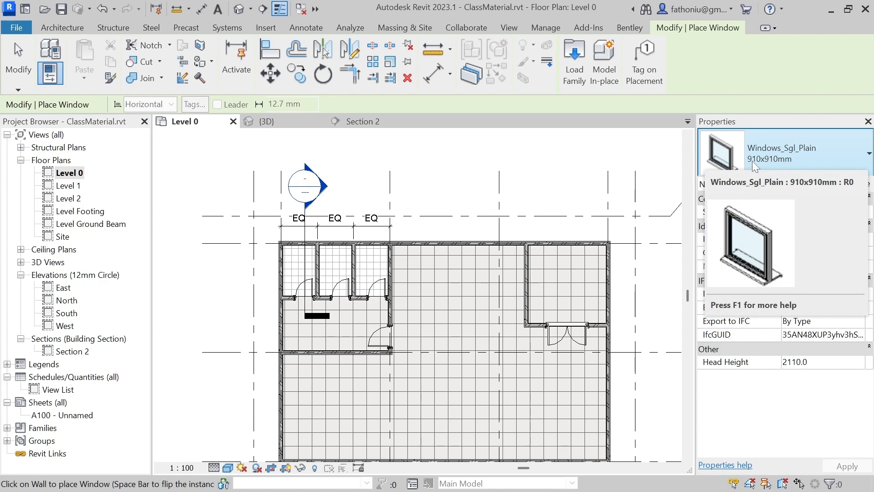
click(866, 157)
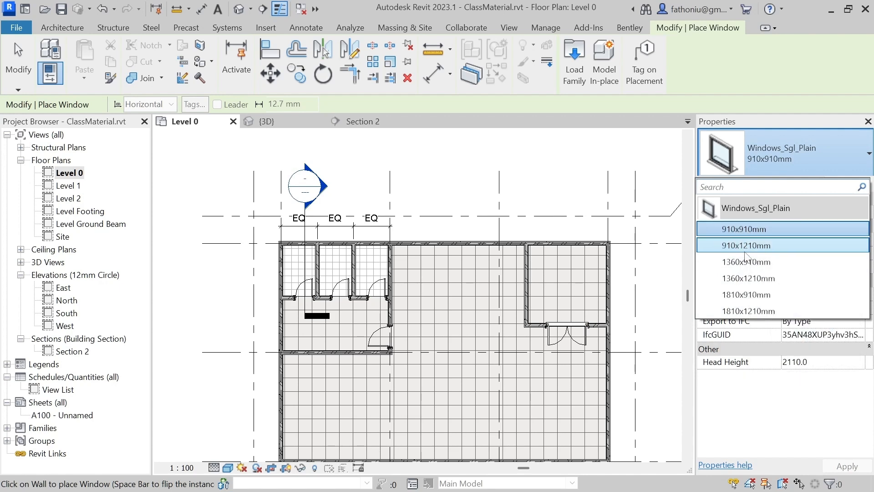
mouse_move(754, 234)
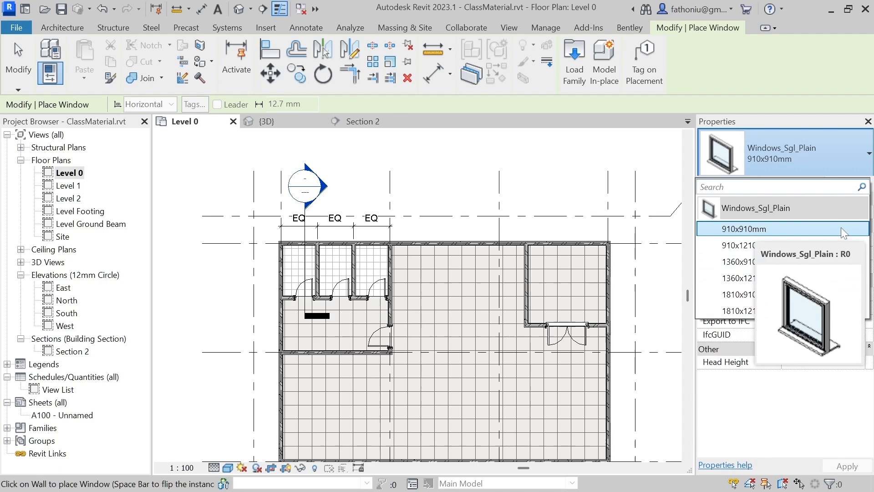
click(837, 162)
click(846, 184)
scroll(405, 324, down, 4)
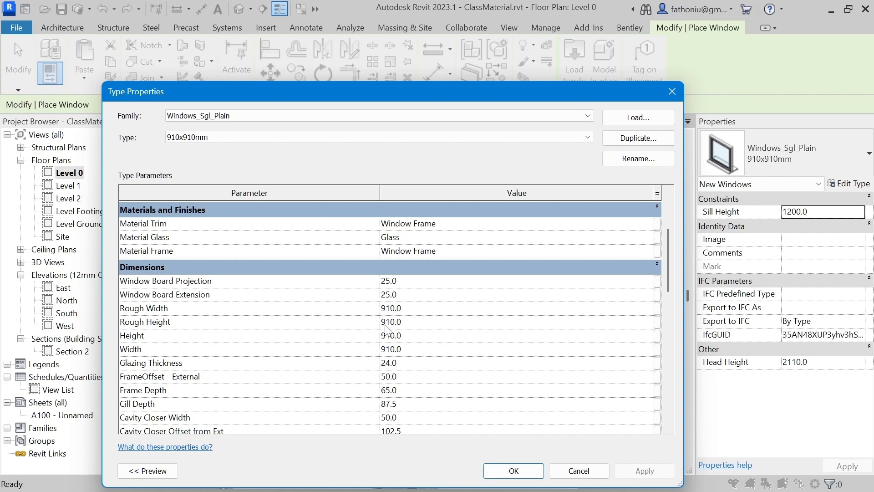
click(579, 471)
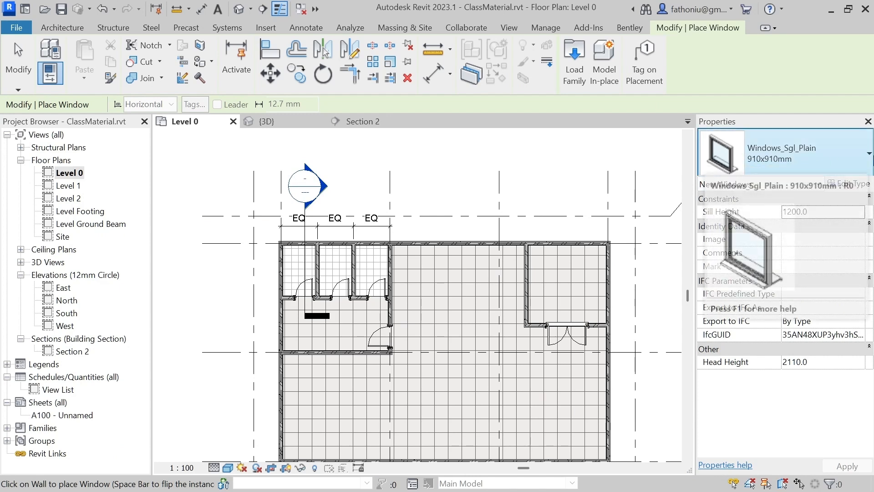
Open the Windows folder of the UK family library for loading a window family
click(574, 62)
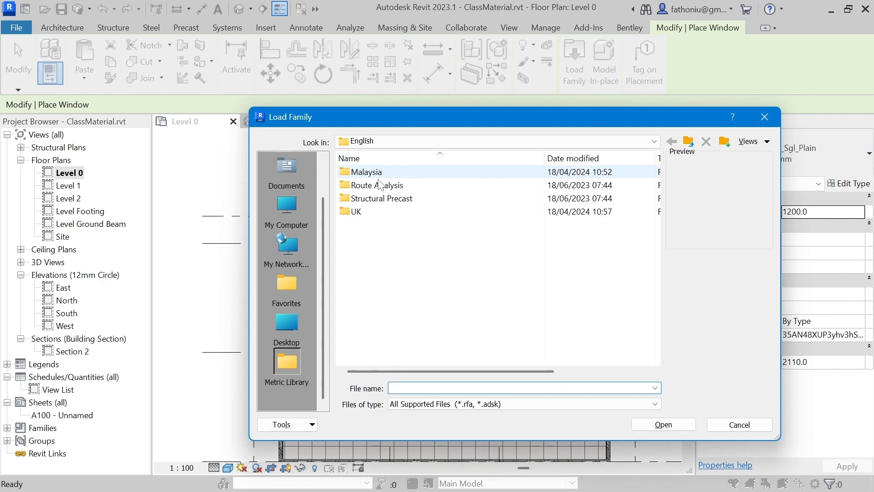
double_click(358, 212)
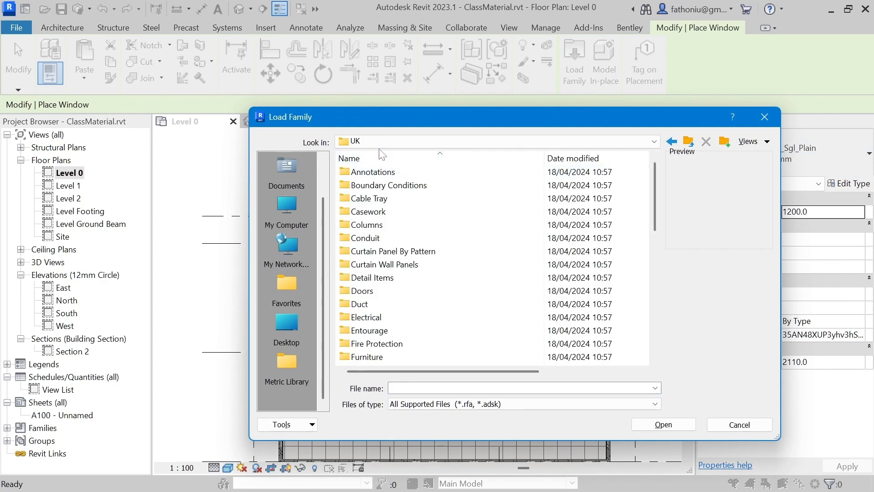
scroll(373, 304, down, 2)
scroll(373, 306, down, 7)
click(375, 357)
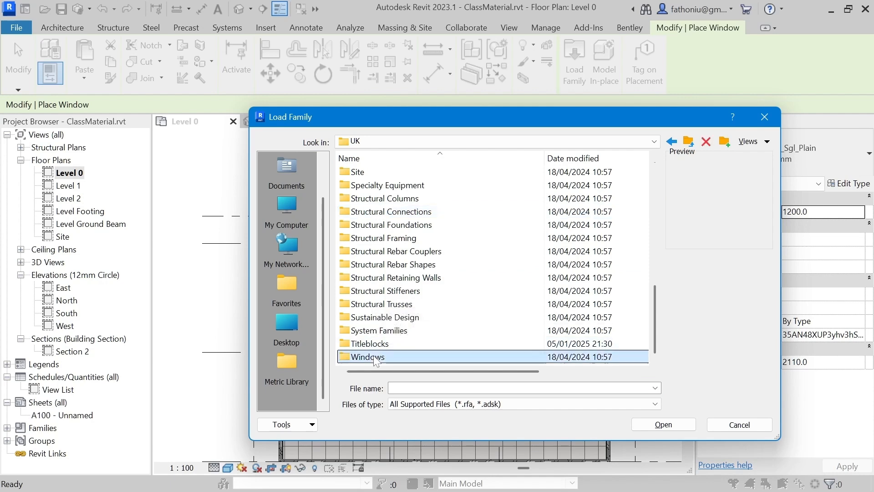
double_click(374, 358)
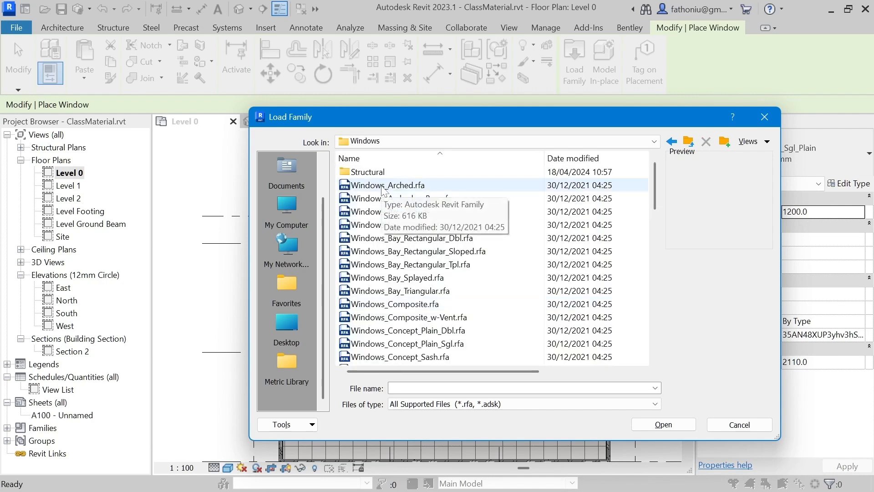
Preview the window families from Windows_Arched.rfa through Windows_Tpl_w-Glazing_Cross-Bars.rfa, and leave the library without loading one
click(384, 186)
key(Down)
key(Down)
key(Down)
key(Down)
key(Down)
key(Down)
key(Down)
key(Down)
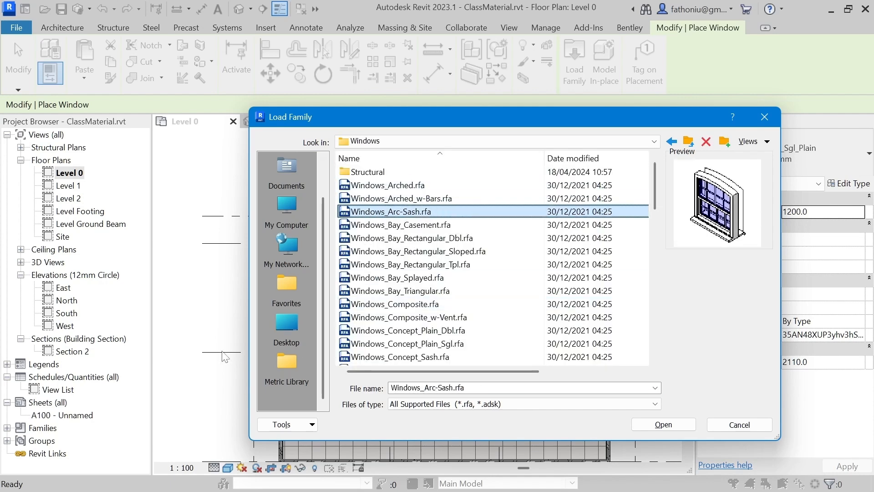
key(Down)
key(Down)
key(Down)
key(Down)
key(Down)
key(Down)
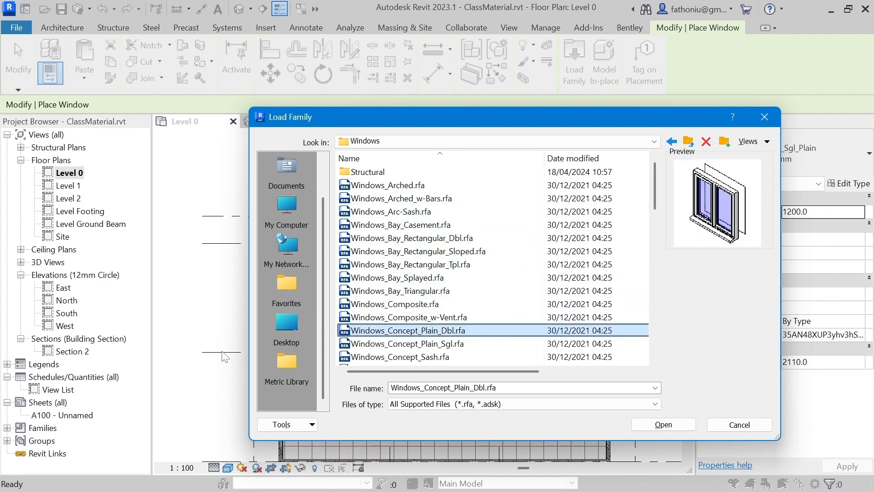
key(Up)
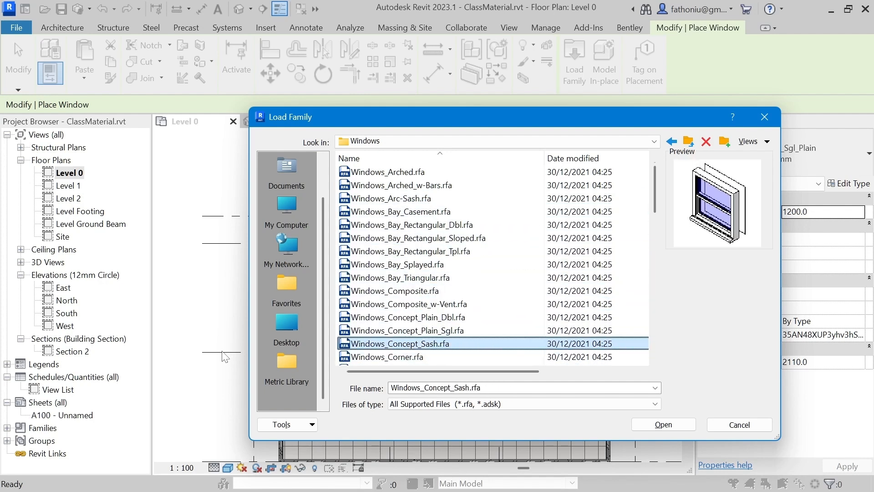
key(Down)
key(Down)
key(Down)
key(Down)
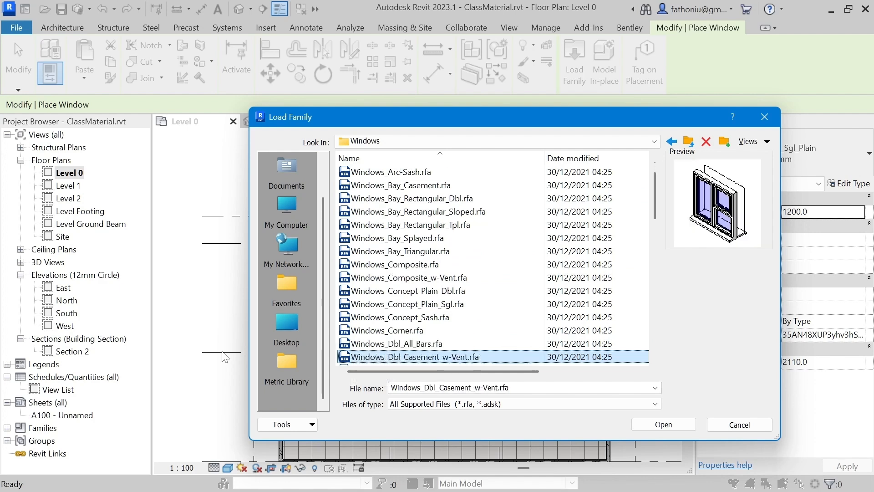
key(Down)
key(Down)
key(Down)
key(Down)
key(Down)
key(Down)
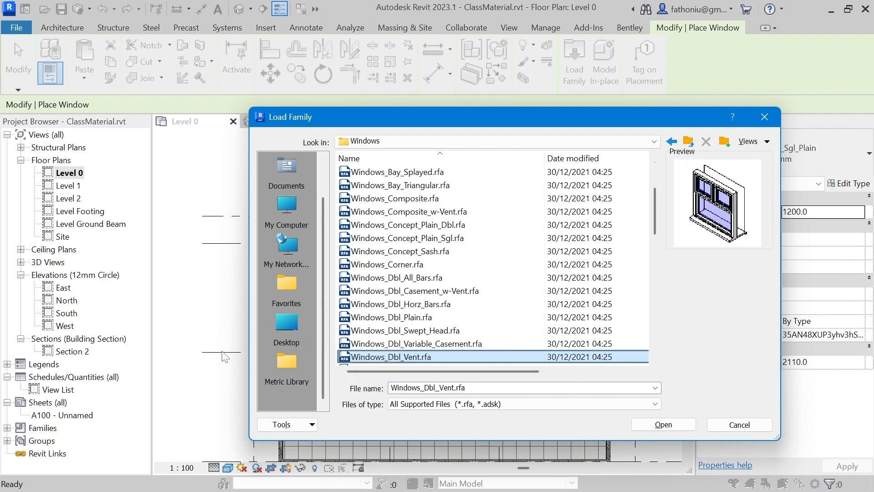
key(Down)
key(Down)
key(Down)
key(Down)
key(Down)
key(Down)
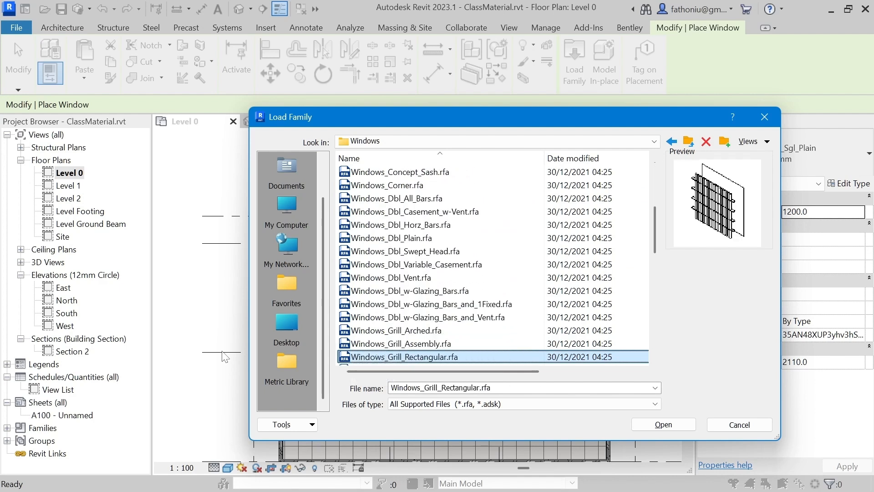
key(Down)
key(Down)
key(Down)
key(Down)
key(Down)
key(Down)
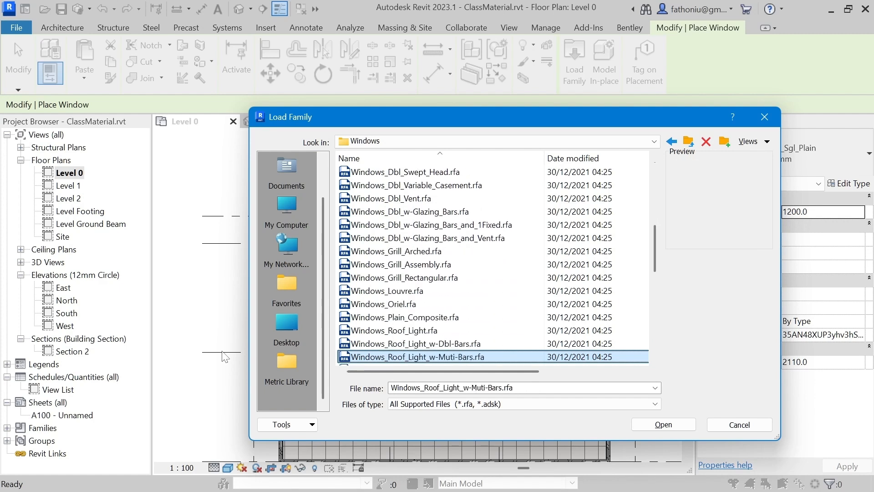
key(Down)
key(Down)
key(Down)
key(Down)
key(Down)
key(Down)
key(Down)
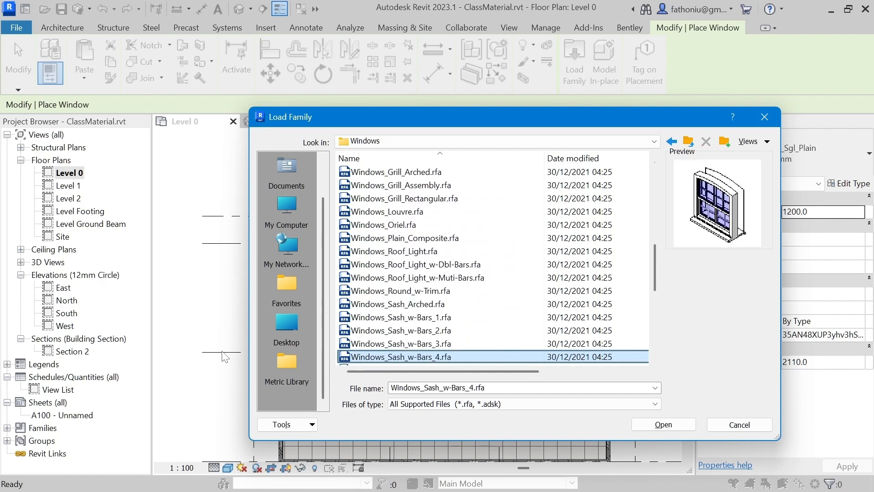
key(Down)
key(Down)
key(Down)
key(Down)
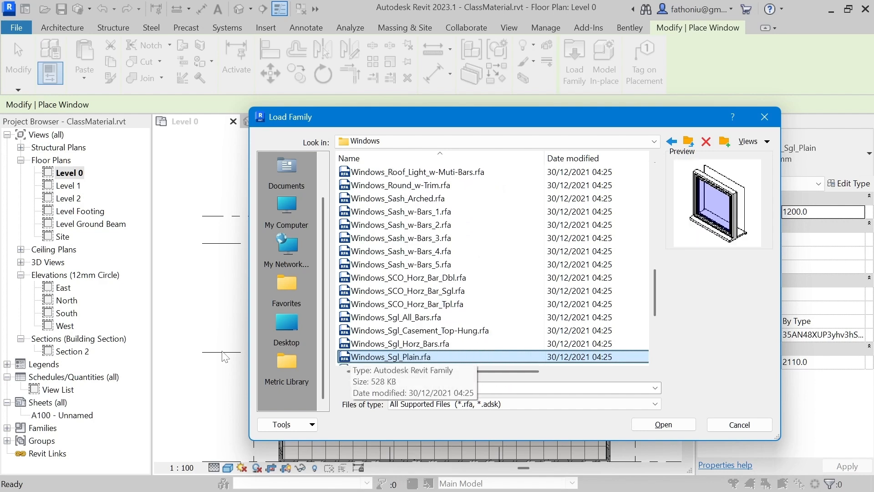
key(Down)
key(Down)
key(Down)
key(Down)
key(Down)
key(Down)
key(Down)
key(Down)
key(Down)
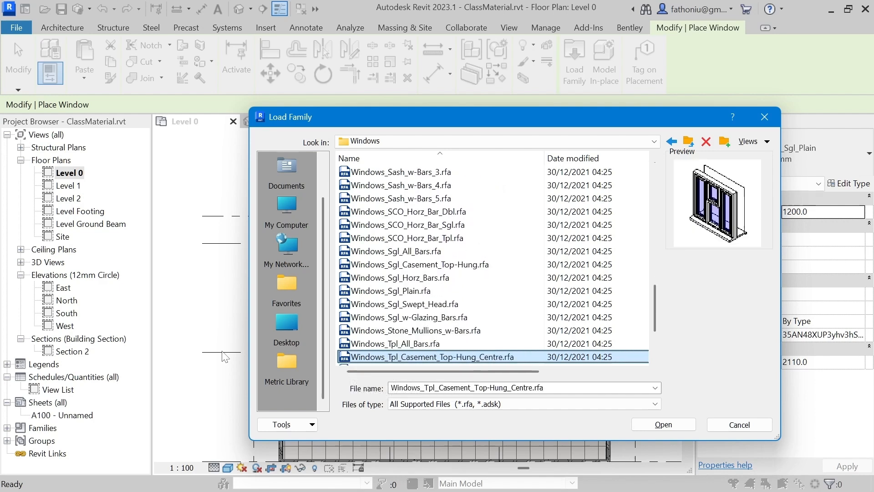
key(Down)
key(Down)
key(Down)
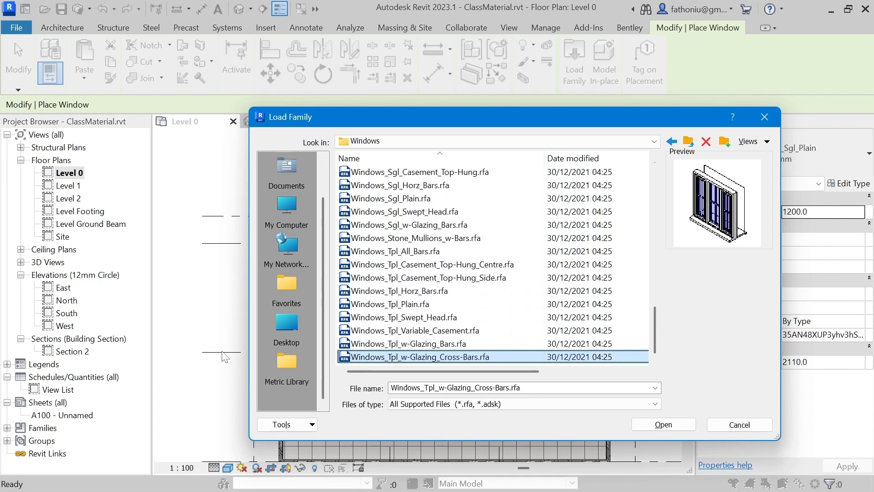
click(764, 117)
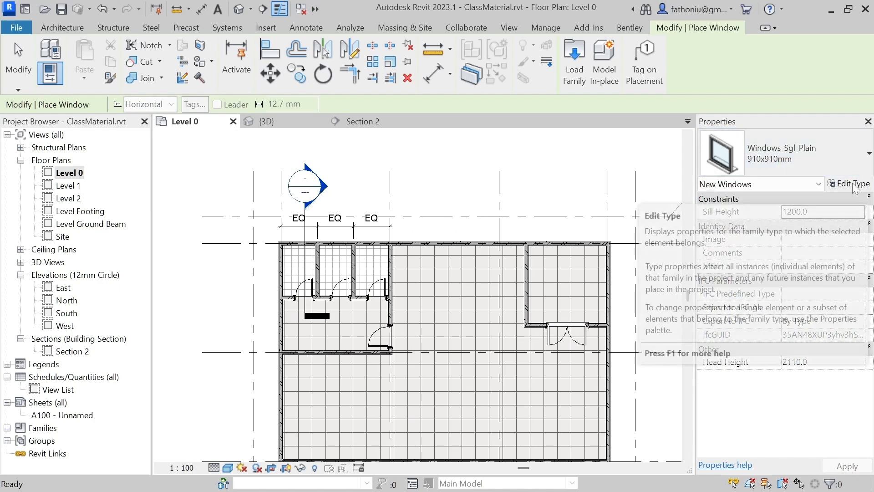
Duplicate the Windows_Sgl_Plain 910x910mm type under the name 910x510mm
click(868, 154)
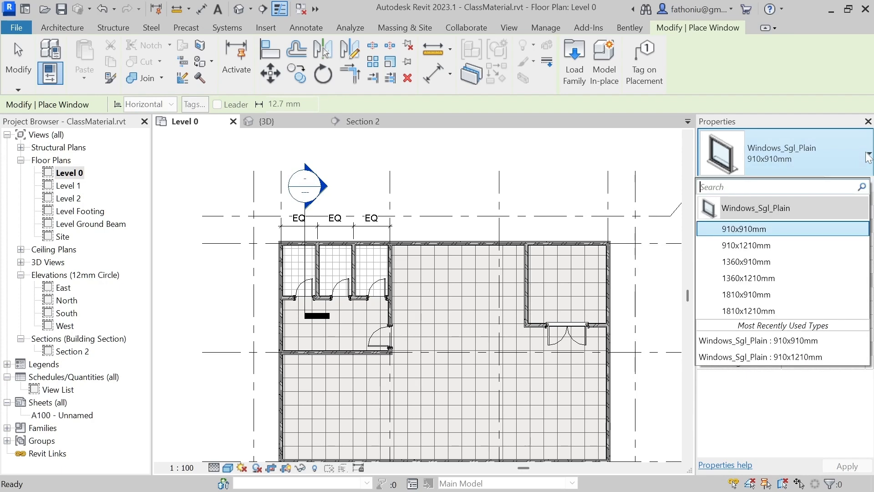
click(868, 157)
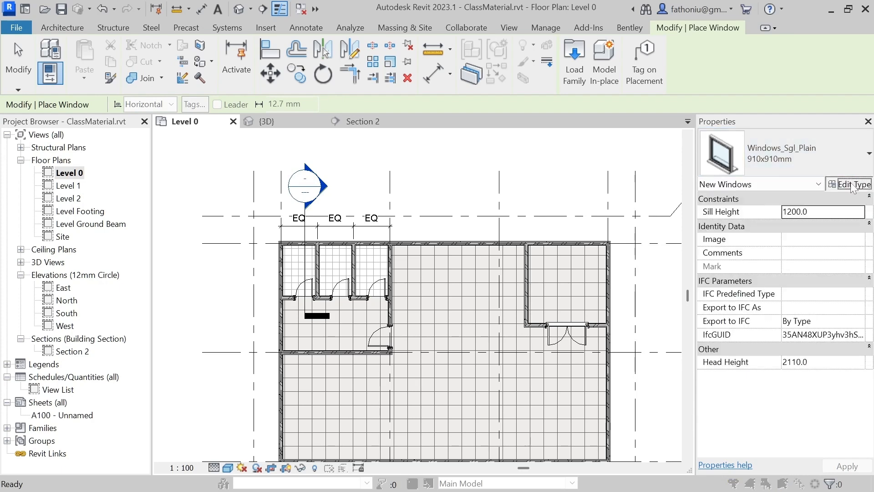
click(849, 183)
click(637, 137)
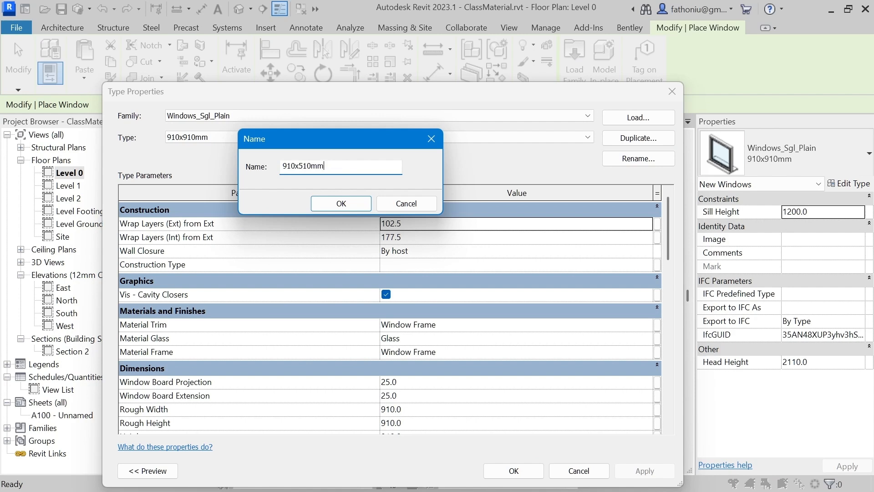
click(345, 200)
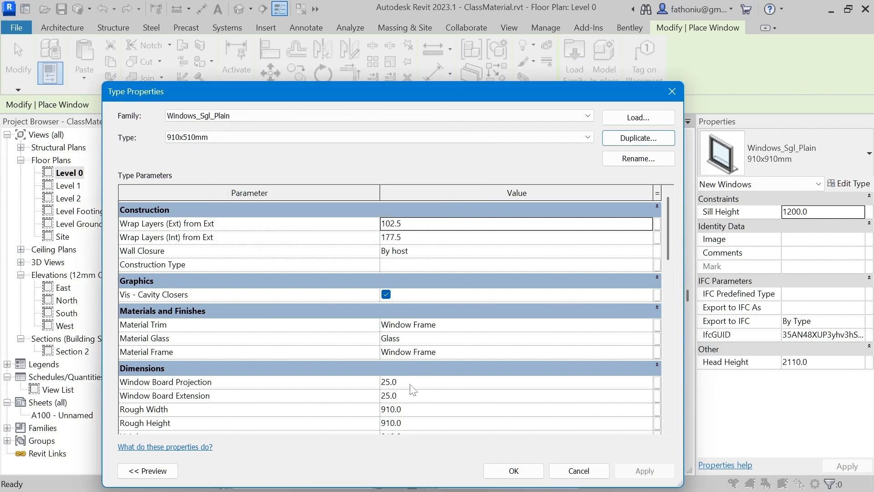
Set the 910x510mm window type's height to 510 mm and apply its type properties
scroll(399, 368, down, 3)
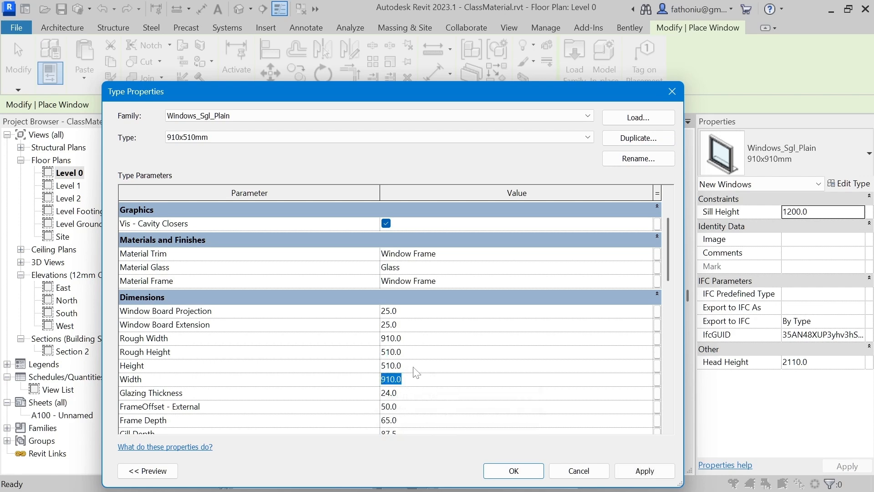
key(Up)
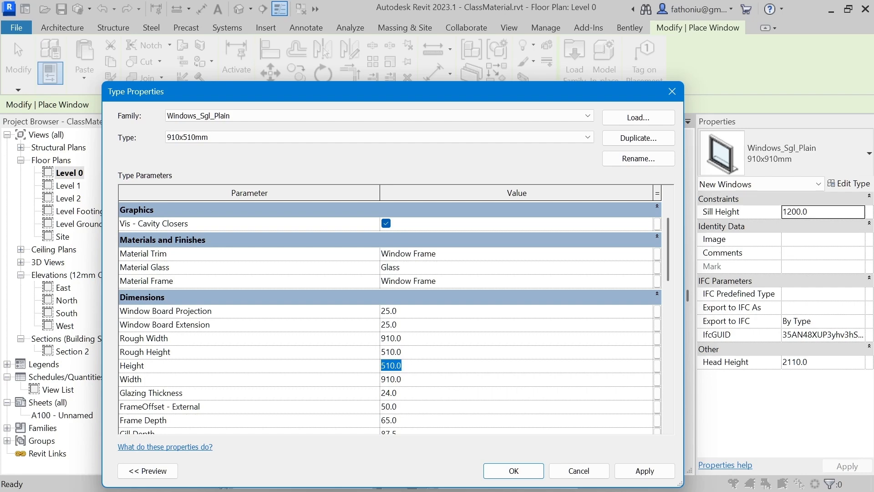
scroll(412, 388, down, 2)
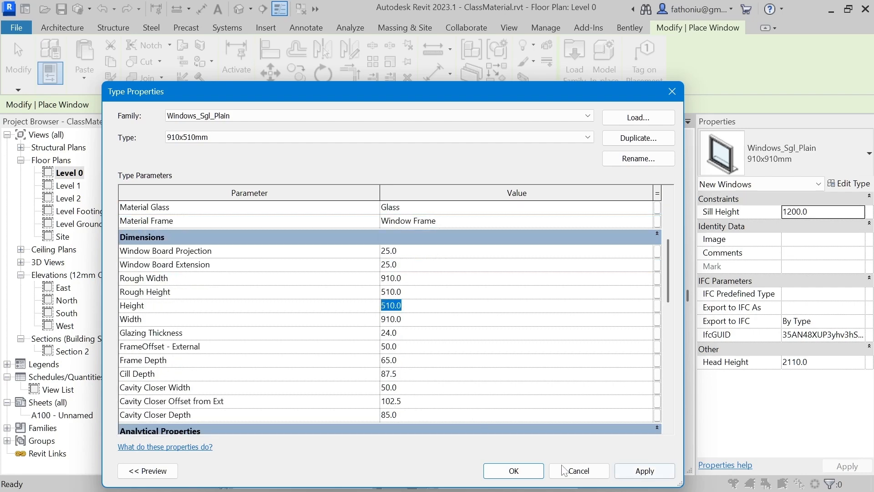
click(514, 470)
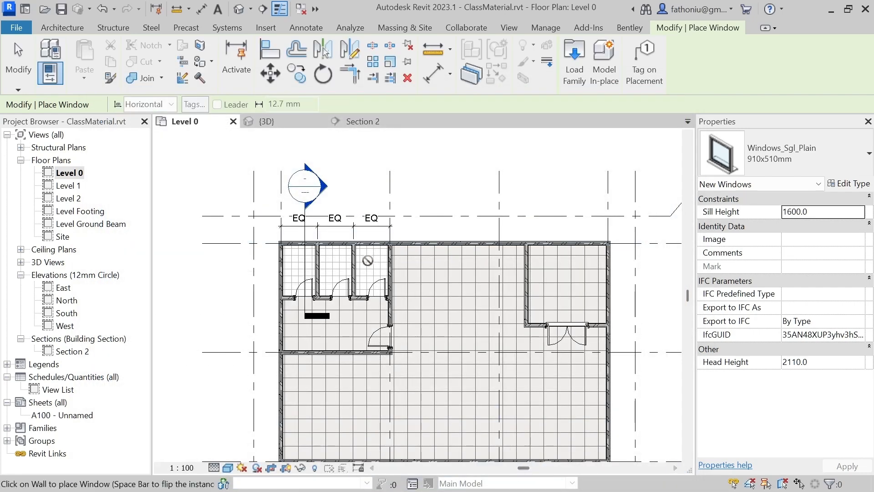
scroll(304, 242, up, 5)
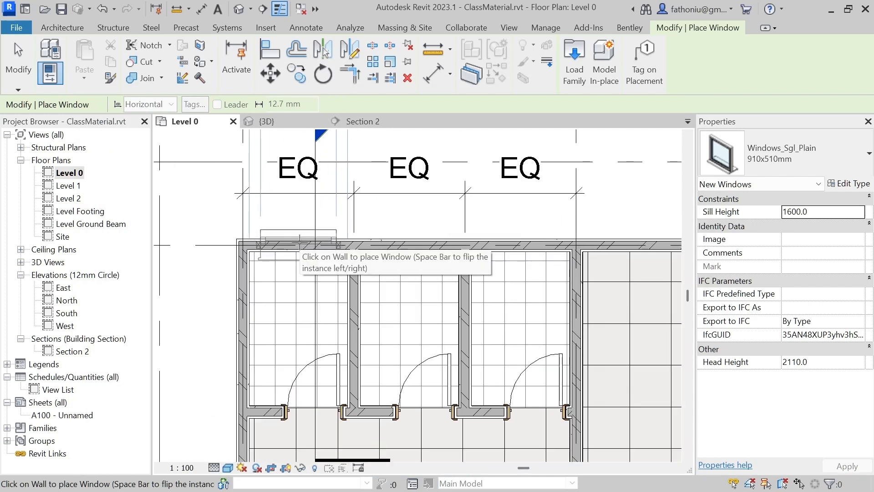
click(849, 184)
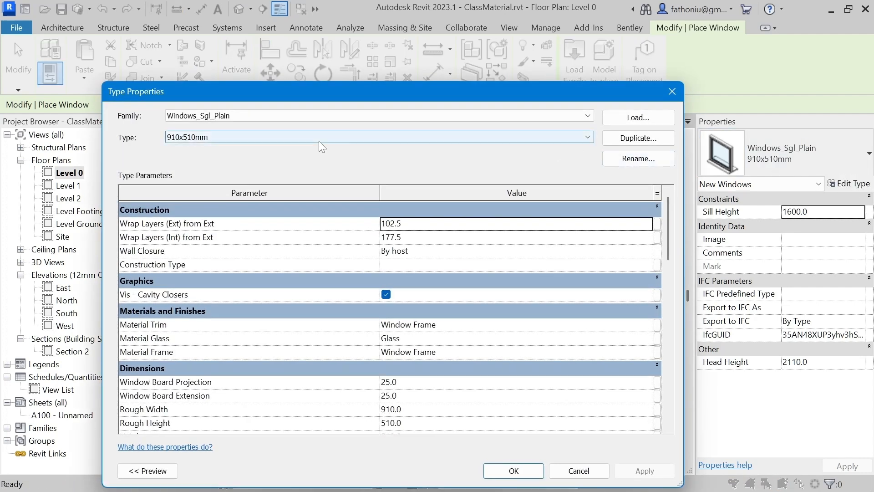
click(673, 92)
click(865, 156)
click(865, 156)
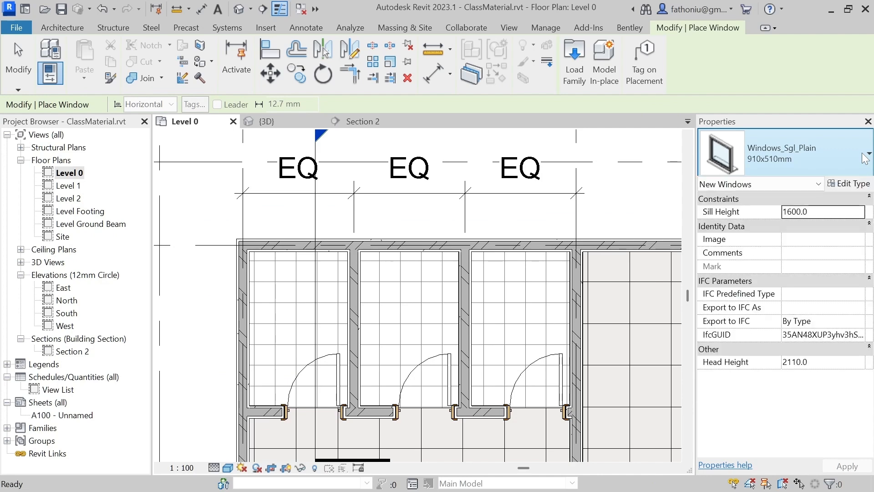
Rename the Windows_Sgl_Plain 910x510mm window type as 610x510mm
click(849, 184)
click(656, 159)
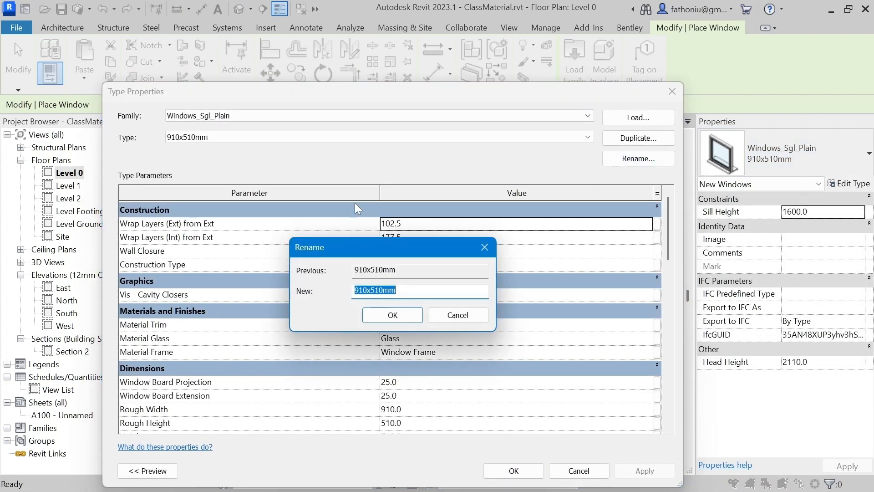
click(367, 290)
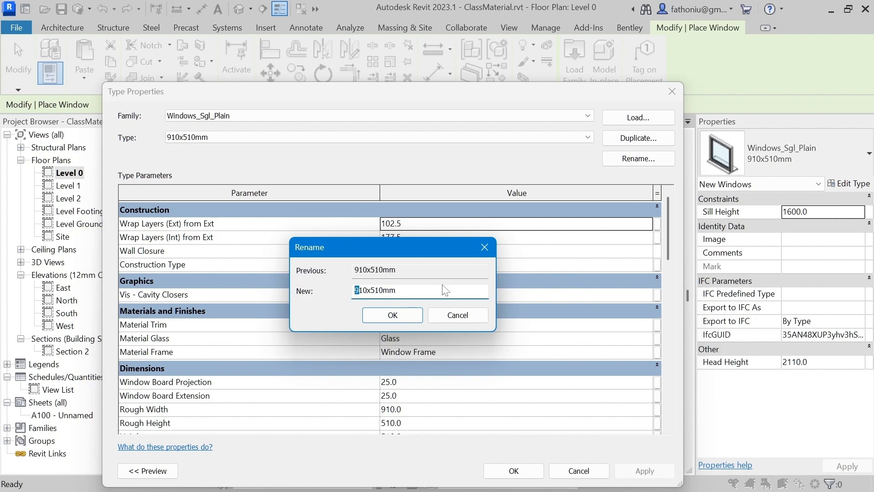
click(394, 315)
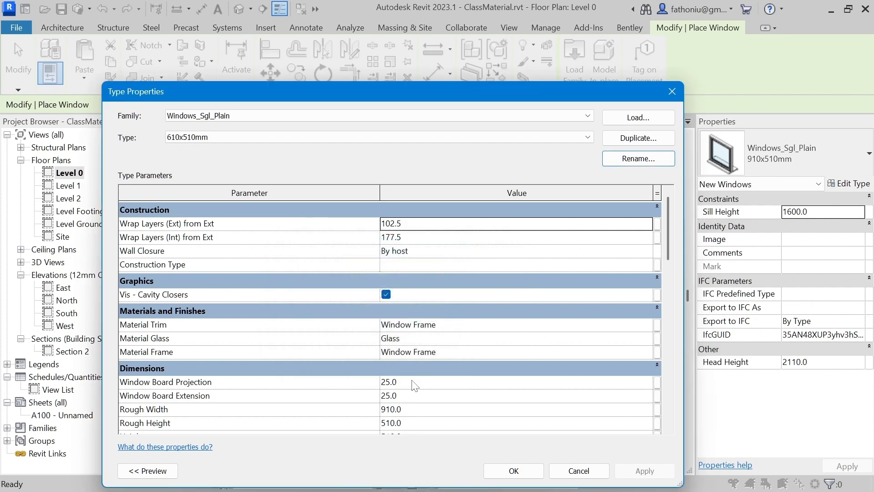
Set the 610x510mm window type's rough width to 610 mm and accept its type properties
scroll(414, 385, down, 2)
click(382, 338)
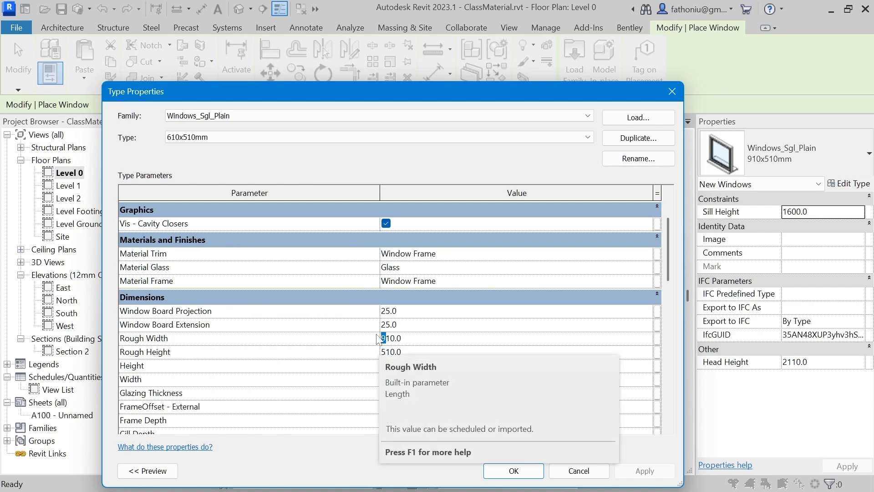
text(6)
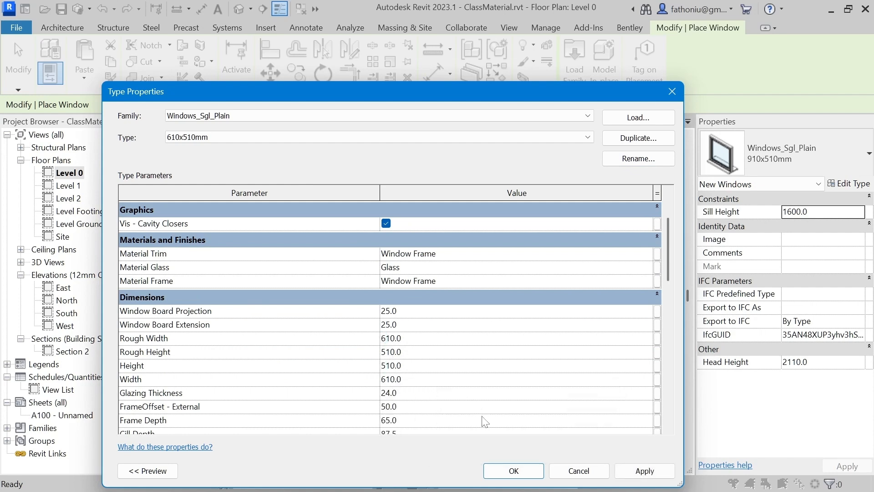
click(510, 470)
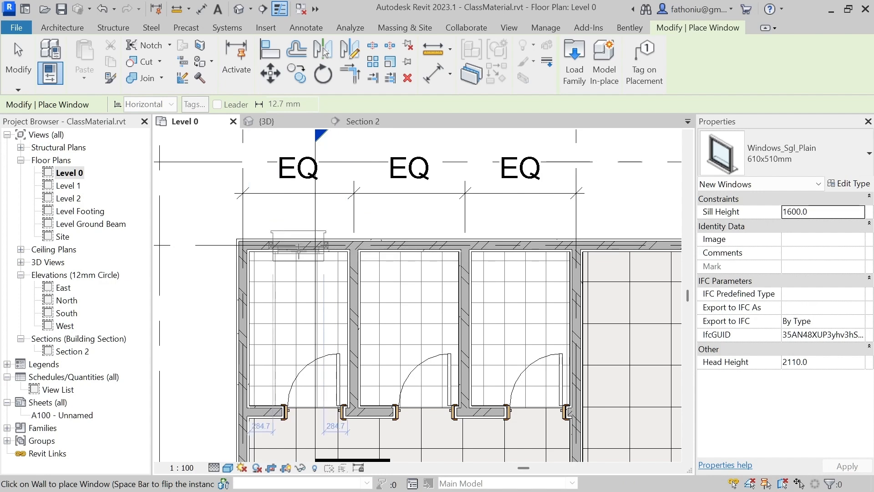
Place a 610x510mm window centred in the first toilet cubicle's north exterior wall and flip its facing
key(space)
click(299, 248)
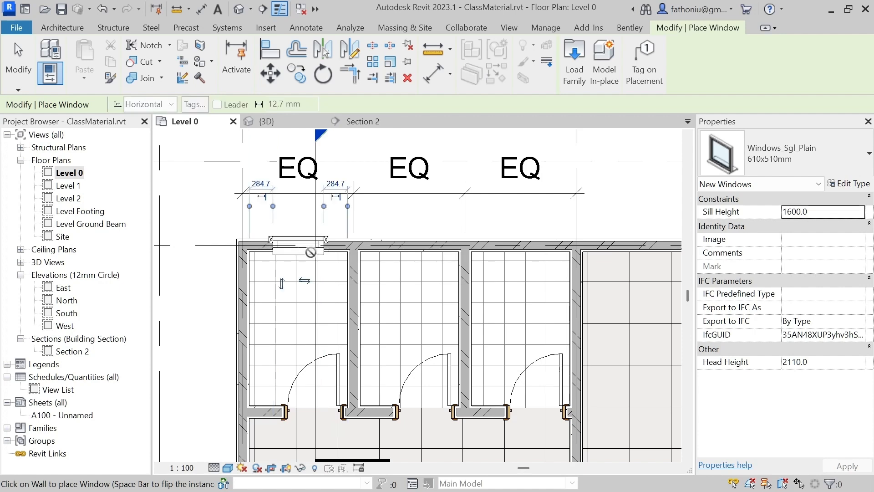
scroll(332, 257, up, 2)
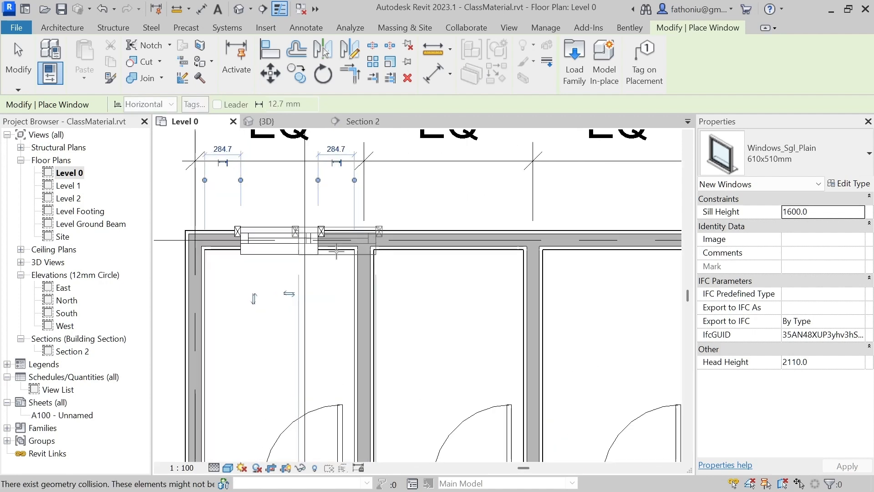
scroll(499, 195, down, 1)
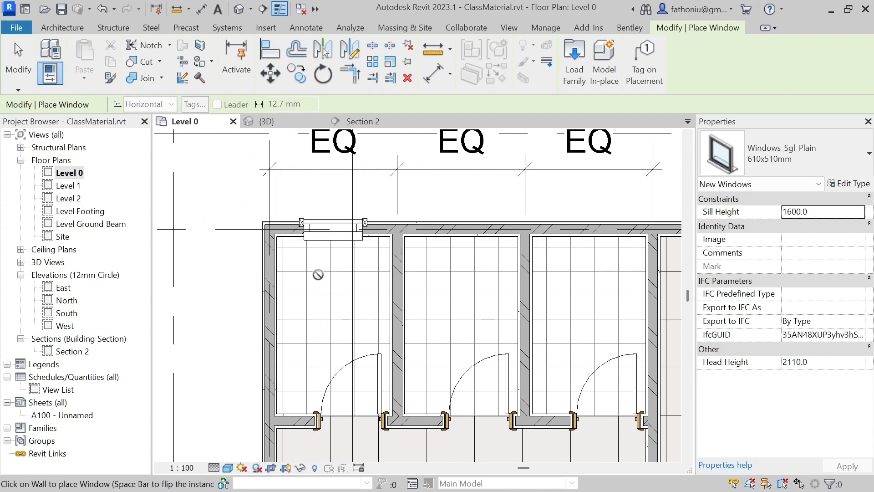
key(Escape)
key(Escape)
click(324, 245)
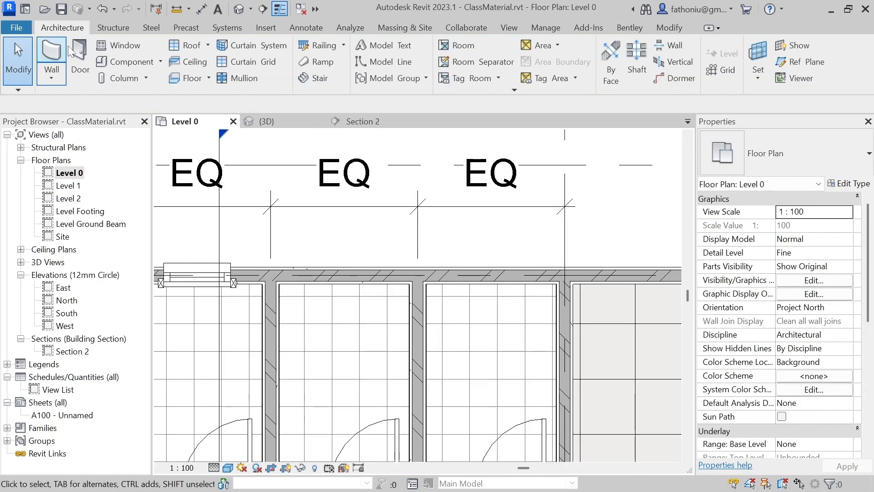
Place 610x510mm windows centred in the north exterior wall of the second and third toilet cubicles
click(119, 45)
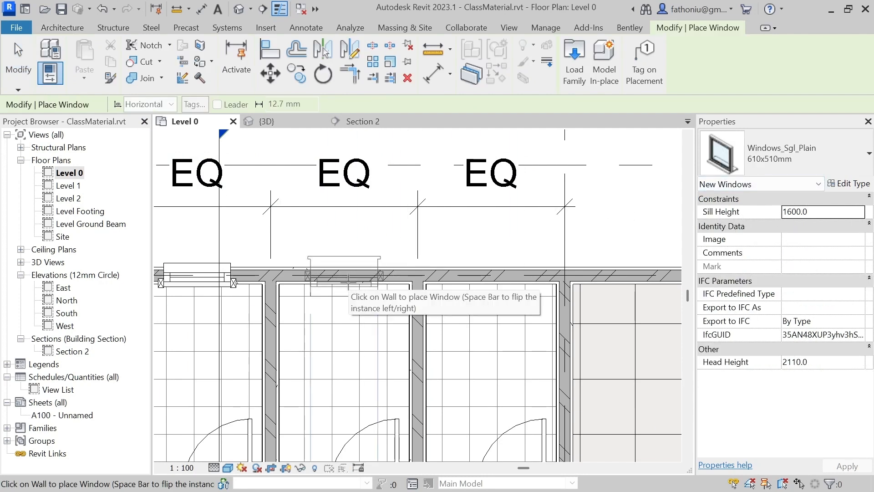
scroll(348, 281, down, 4)
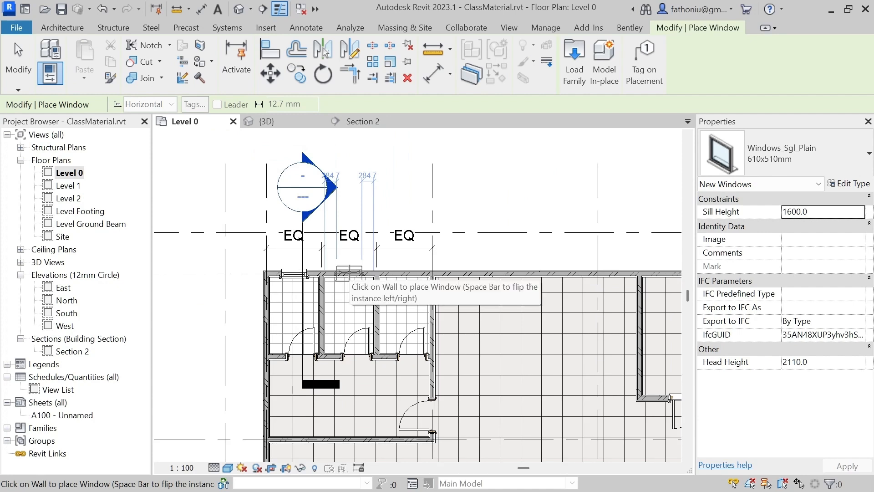
scroll(411, 276, up, 2)
click(403, 274)
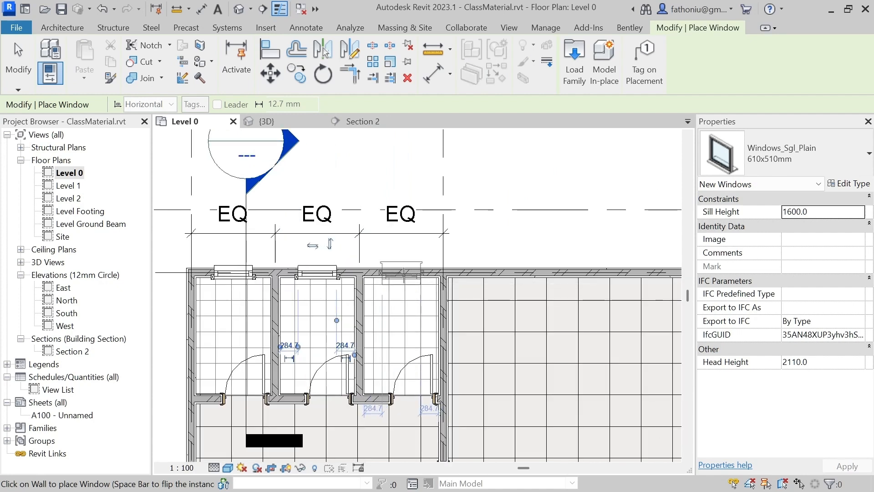
key(Escape)
key(Escape)
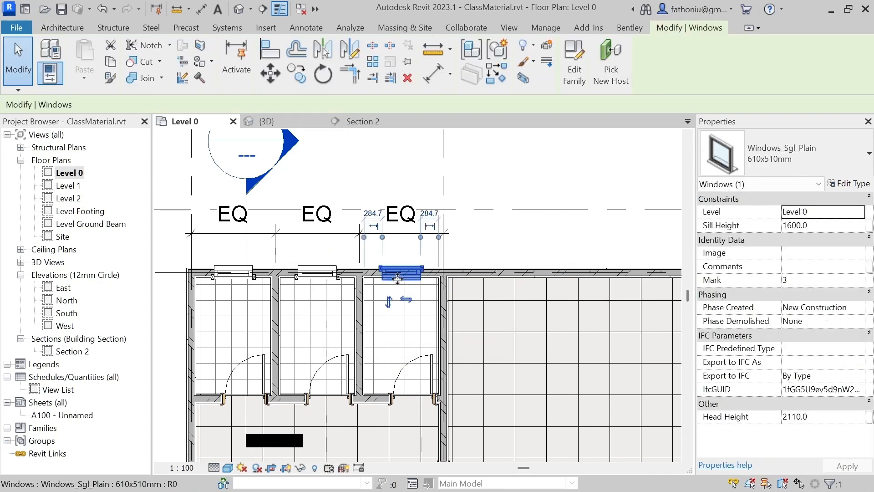
click(497, 250)
Place a 610x510mm window centred in the west exterior wall of the toilet lobby and flip its facing
scroll(313, 337, down, 2)
middle_drag(304, 357, 381, 241)
middle_drag(353, 277, 351, 296)
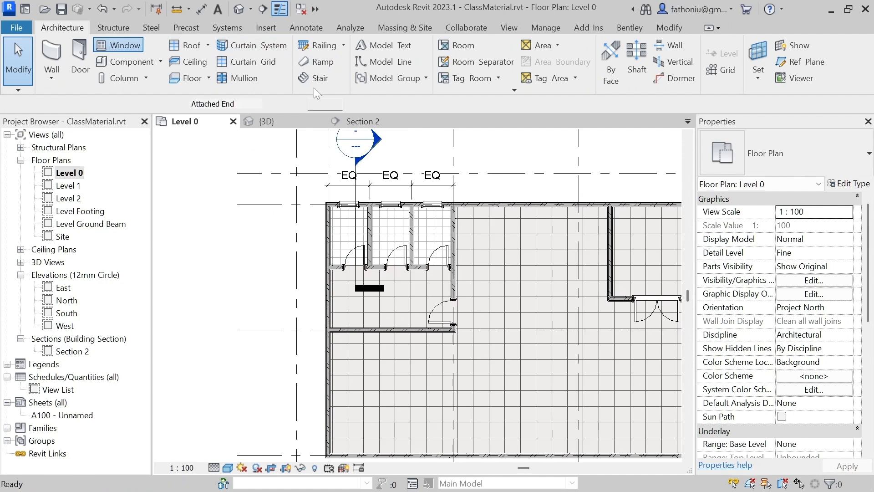
click(117, 45)
scroll(347, 305, up, 2)
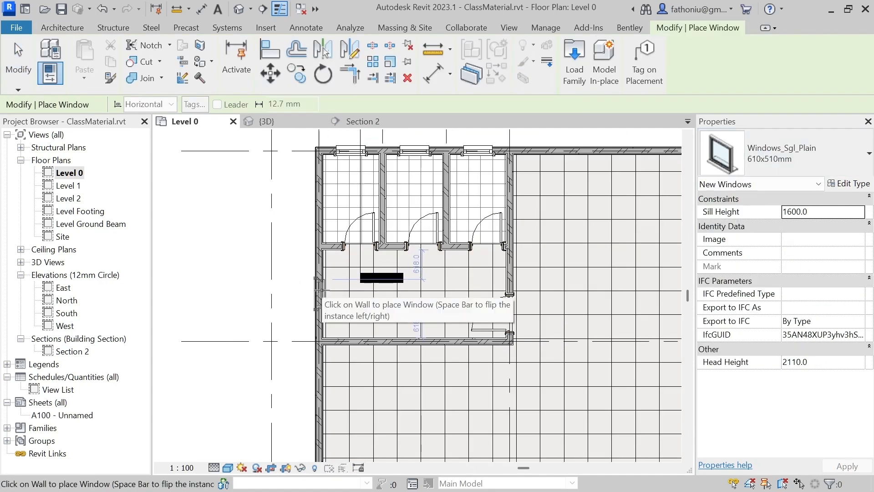
click(320, 291)
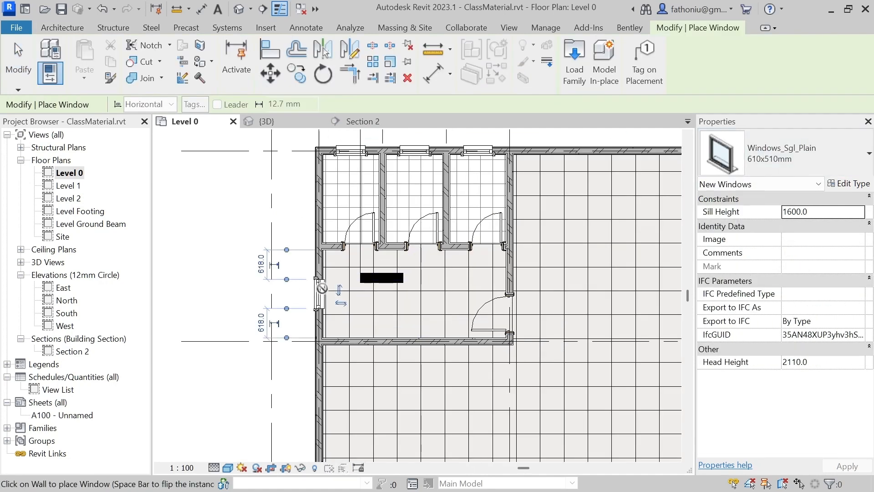
key(Escape)
key(Escape)
click(321, 292)
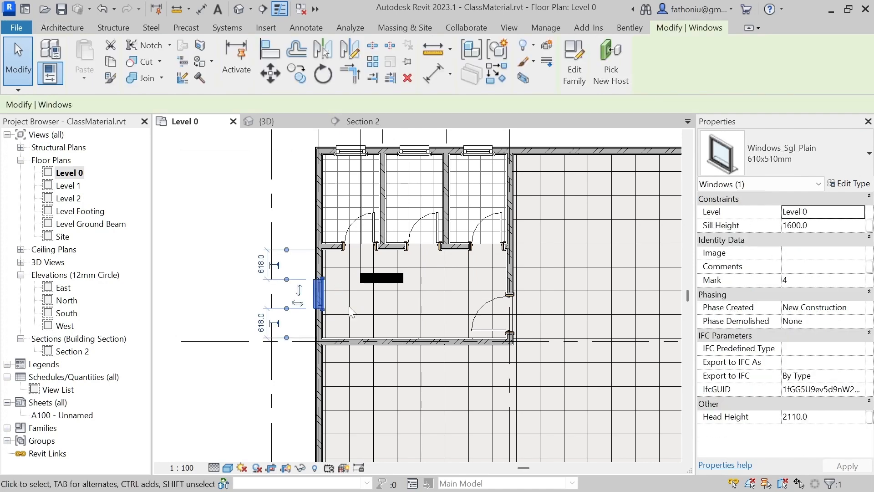
key(Escape)
Inspect the cubicle and lobby windows in the 3D view and reopen the Level 0 floor plan
scroll(247, 263, down, 2)
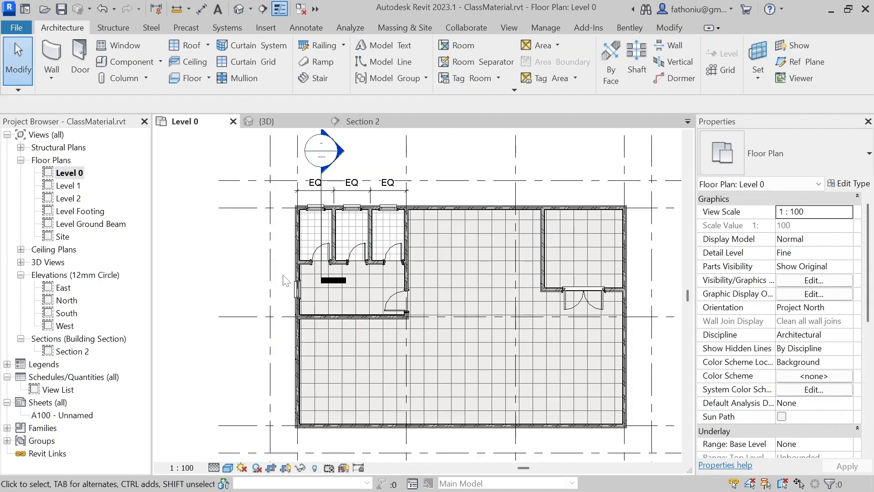
click(239, 11)
scroll(390, 314, down, 4)
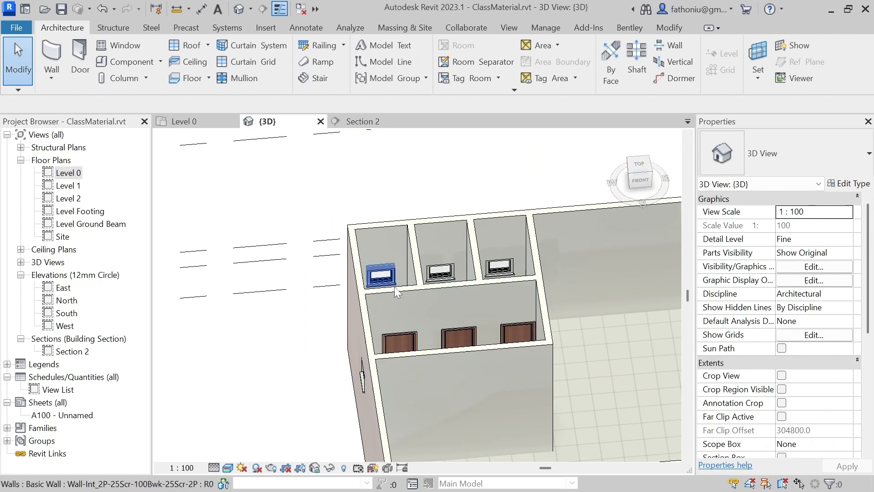
shift+middle_drag(394, 350, 356, 290)
scroll(391, 319, up, 3)
scroll(492, 220, down, 5)
middle_drag(549, 195, 364, 222)
scroll(390, 225, up, 3)
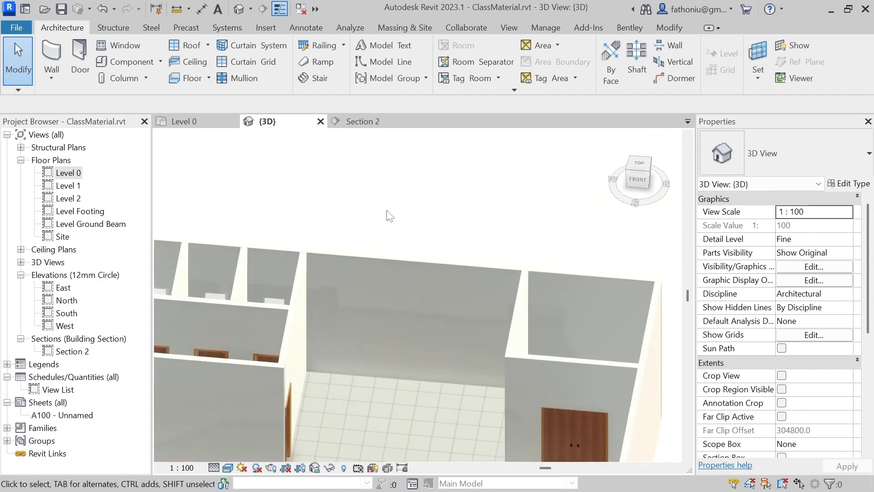
scroll(388, 234, down, 3)
scroll(386, 245, up, 1)
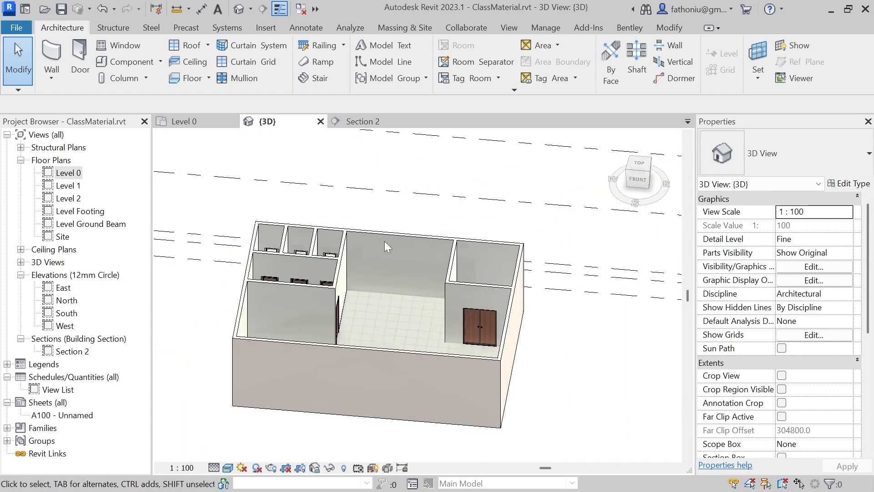
double_click(68, 173)
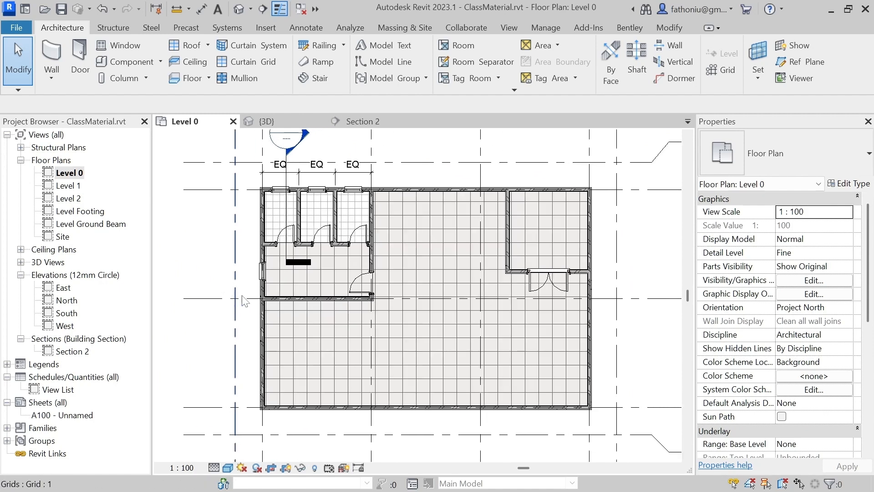
scroll(374, 378, down, 2)
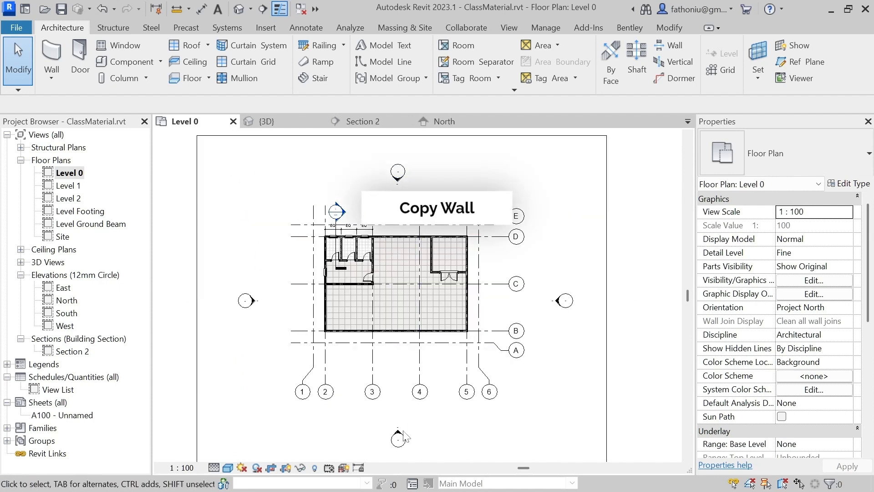
Open the South elevation and stretch the section line's head above Level 2 to the height of the grid bubbles
double_click(67, 314)
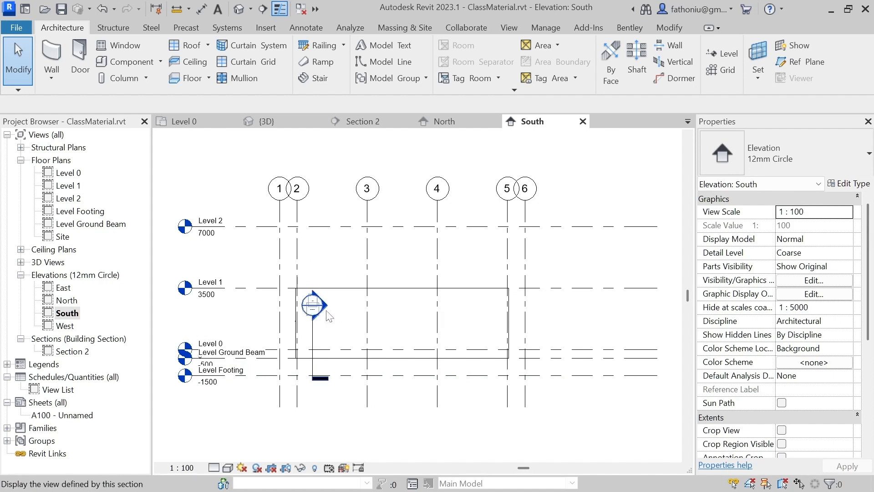
click(314, 320)
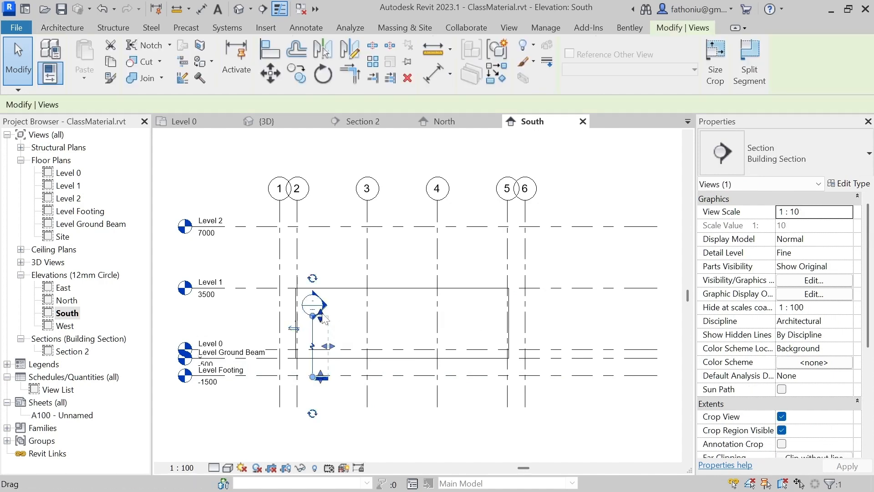
ctrl+drag(314, 320, 319, 204)
click(345, 165)
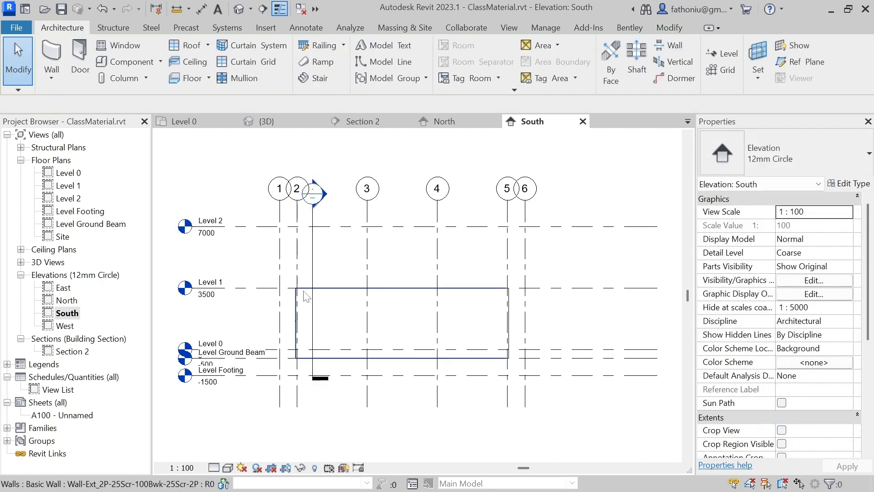
Set the South elevation to the Shaded visual style and Fine detail level
click(230, 469)
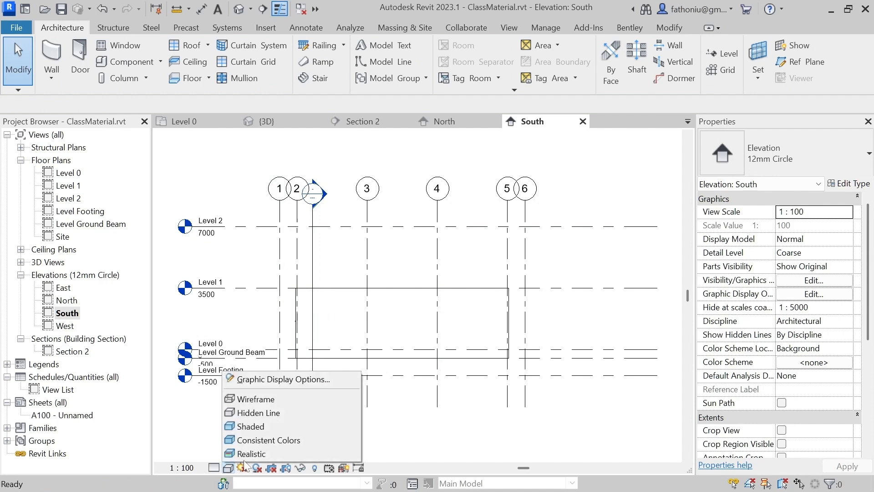
click(249, 426)
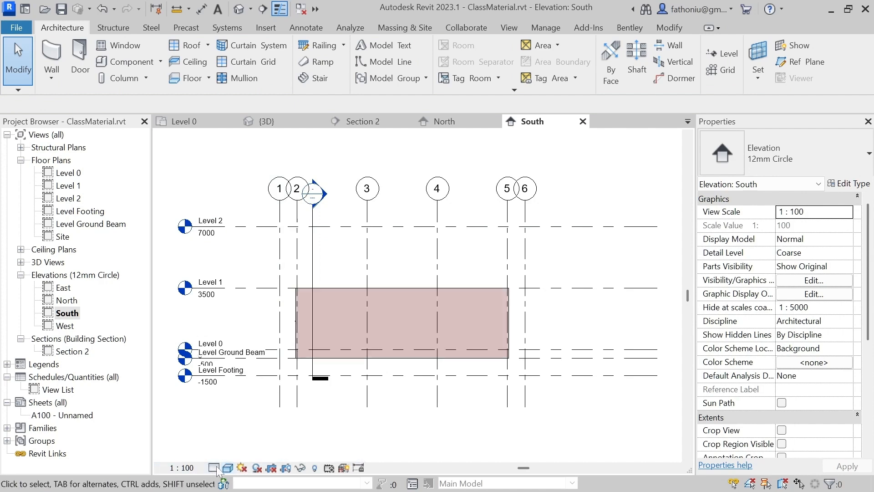
click(214, 467)
click(226, 456)
Select the whole building in the South elevation and filter the selection down to the walls
drag(286, 278, 521, 364)
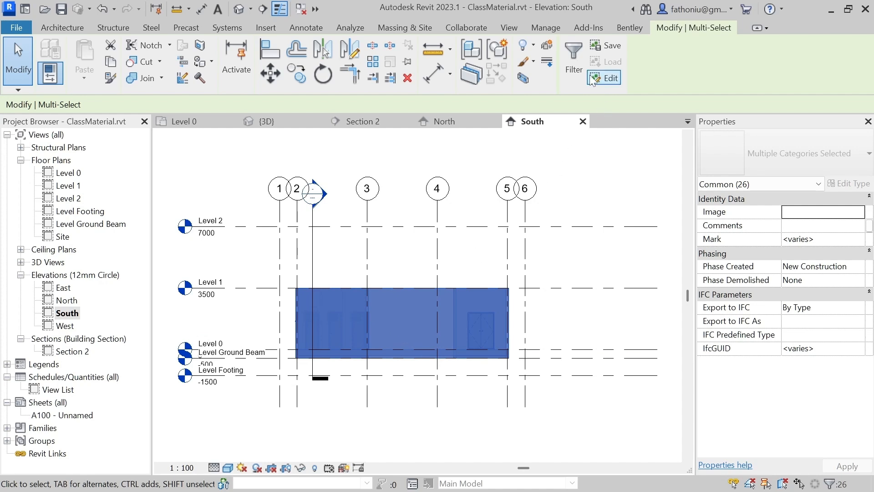
click(575, 54)
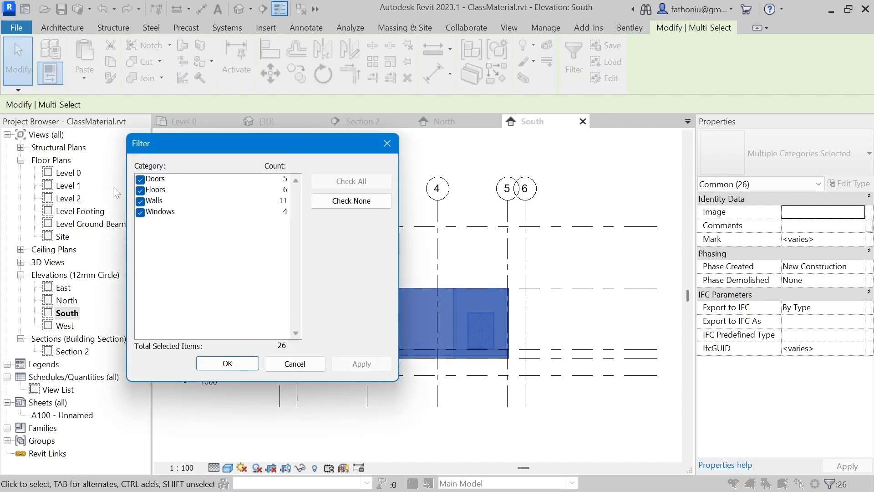
click(140, 180)
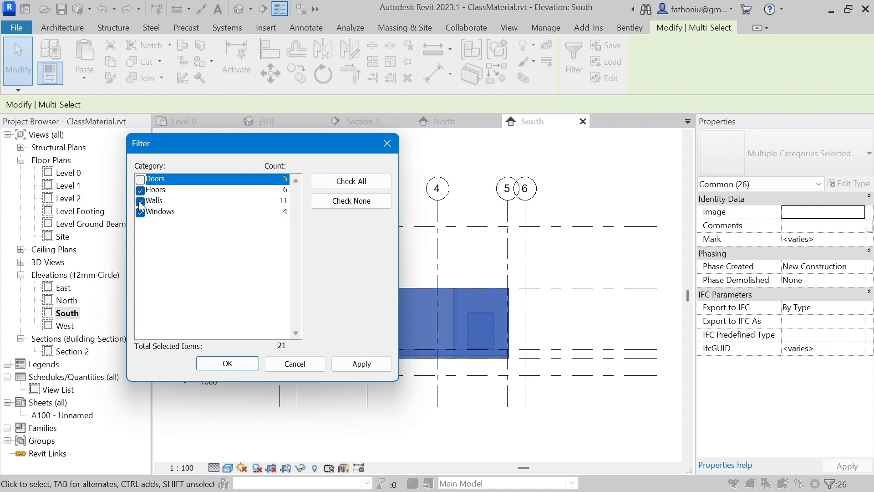
click(141, 190)
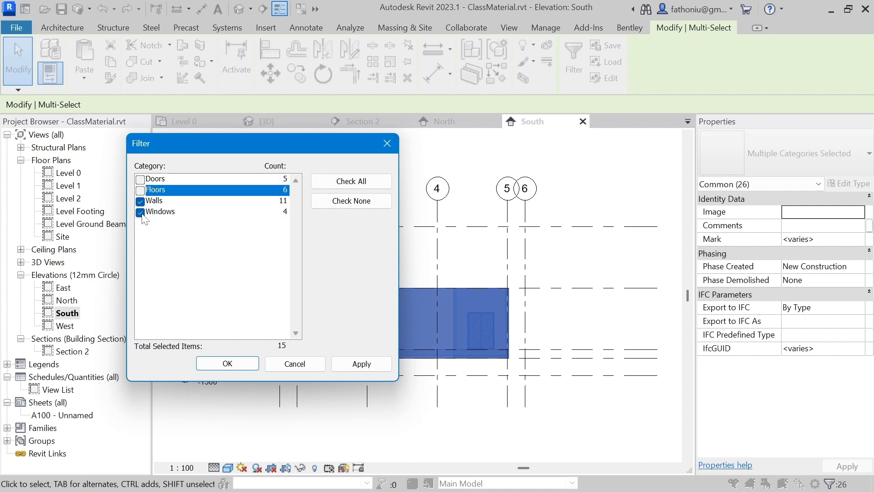
click(140, 212)
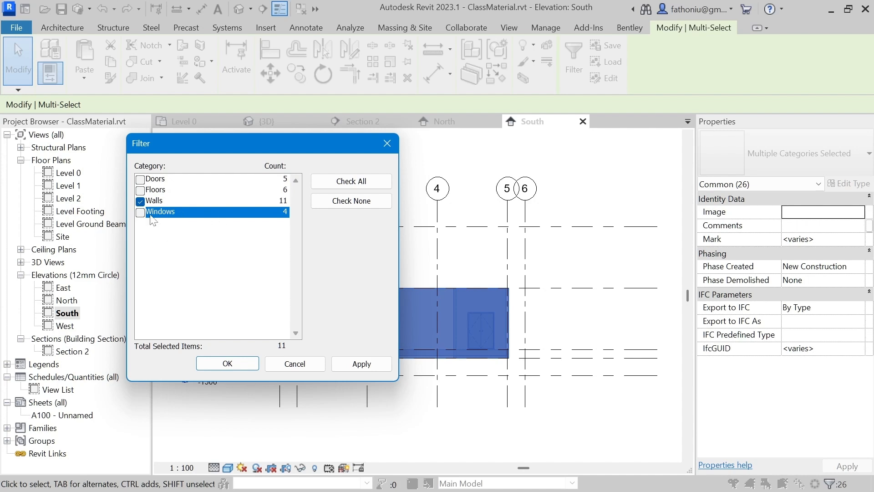
click(228, 363)
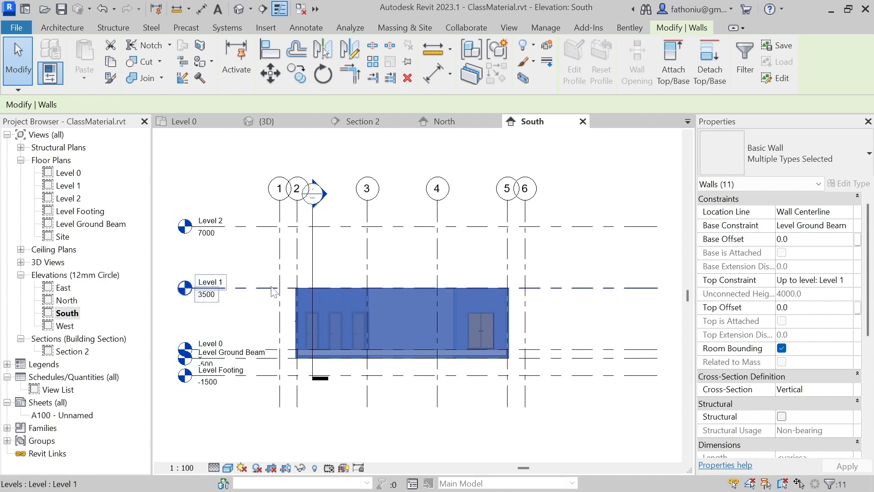
Copy the selected Level 0 walls to the clipboard and paste them aligned to Level 1
click(112, 66)
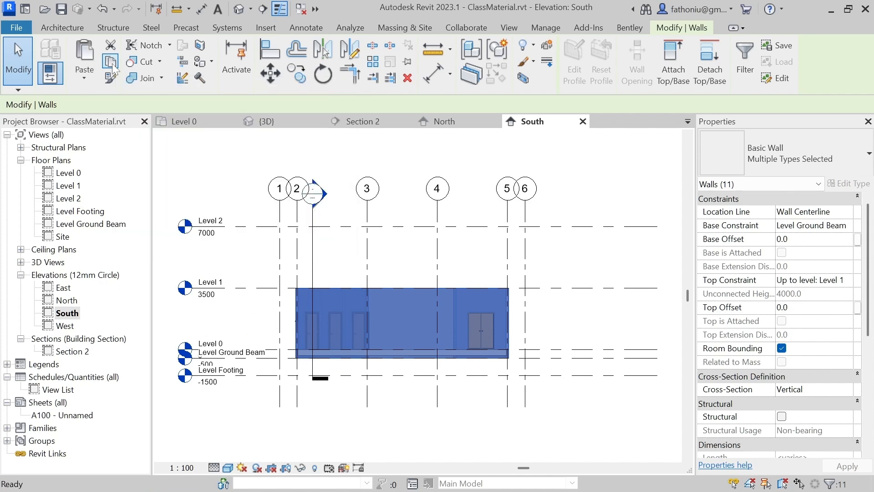
click(89, 77)
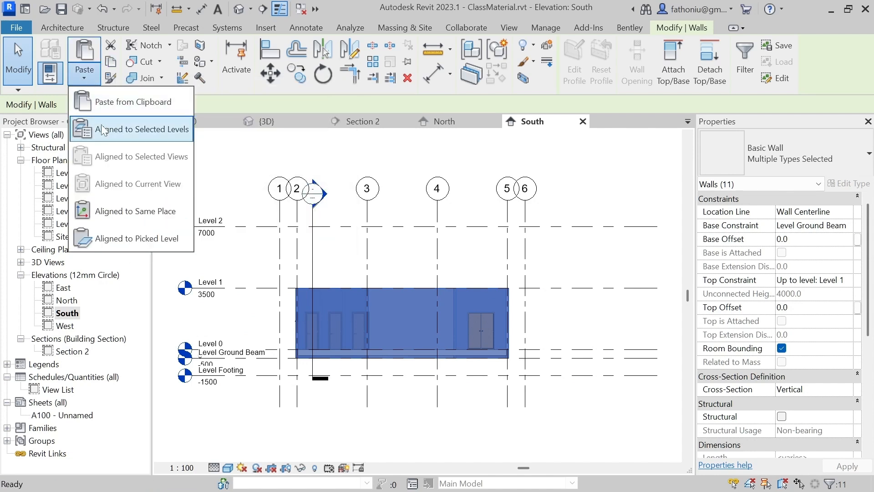
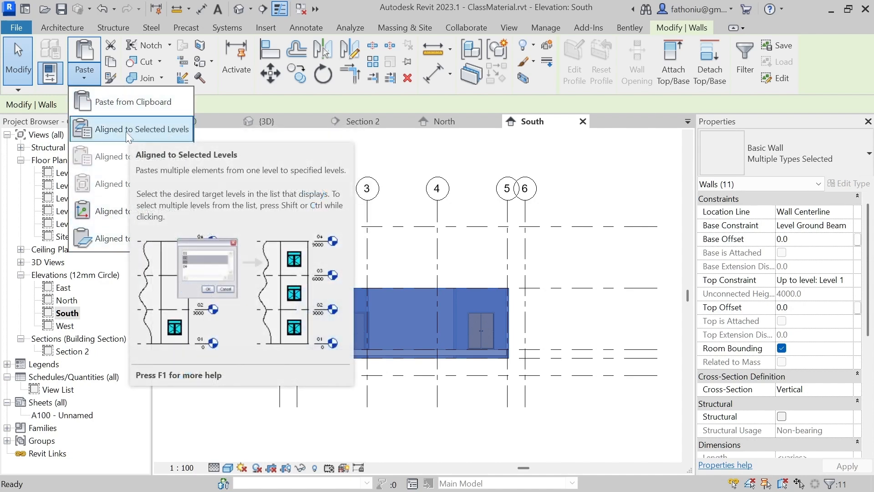
click(125, 130)
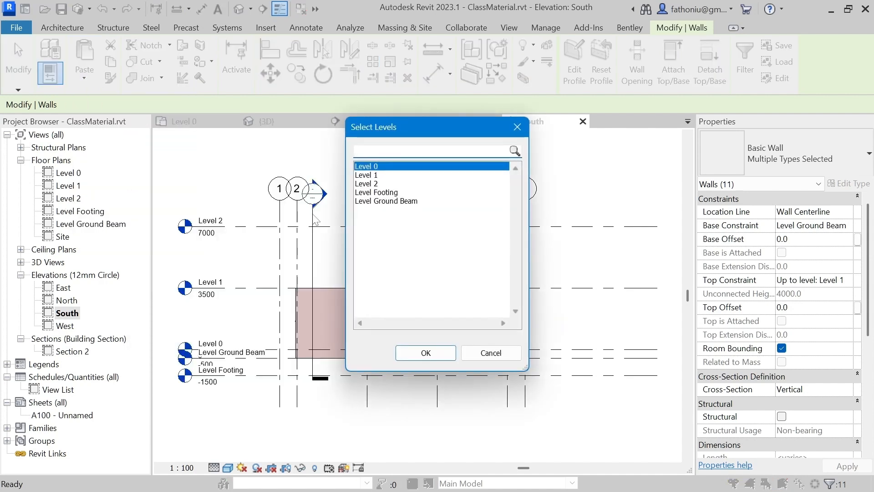
click(372, 175)
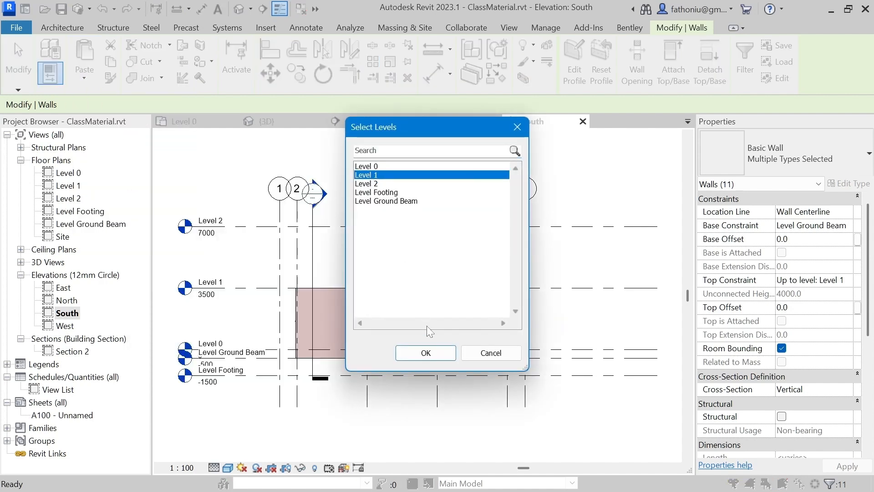
click(426, 353)
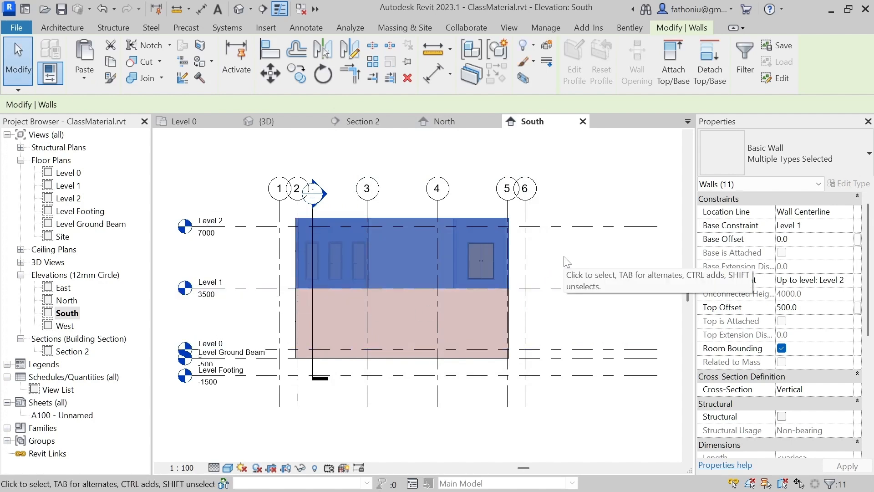
key(Escape)
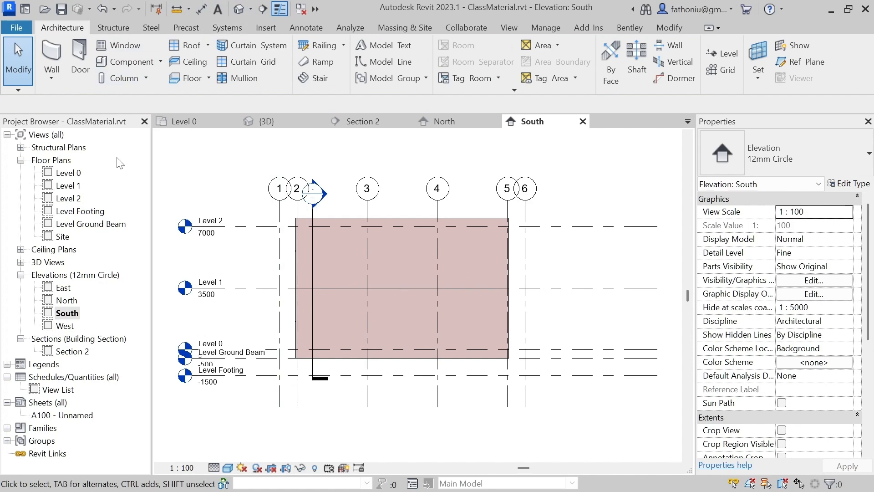
Inspect the pasted upper-storey walls in the 3D view and undo the paste
click(238, 9)
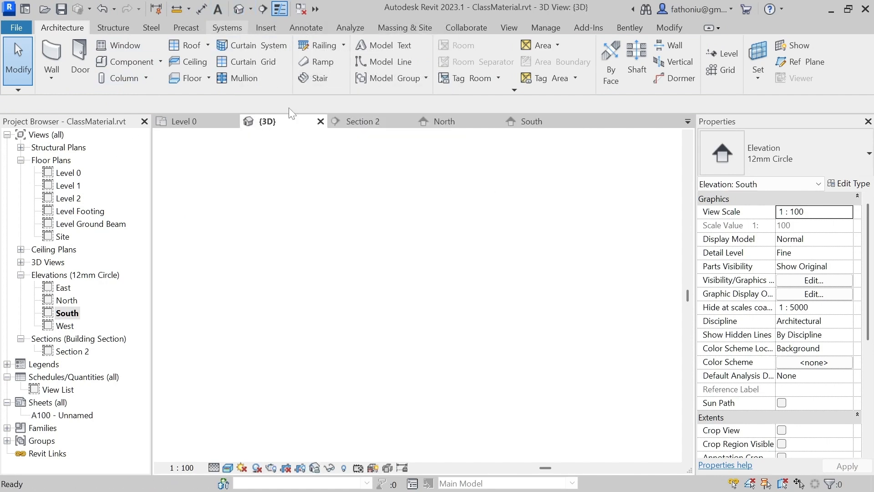
scroll(460, 255, up, 1)
shift+middle_drag(459, 253, 424, 251)
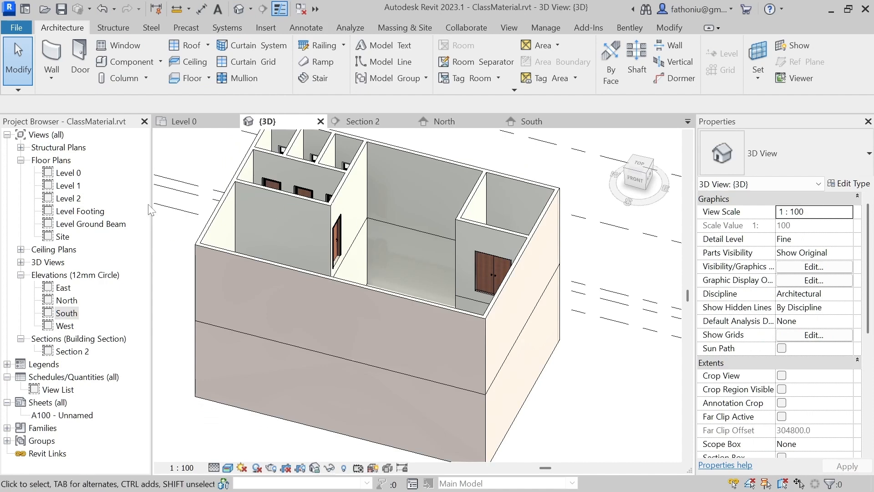
key(ctrl+z)
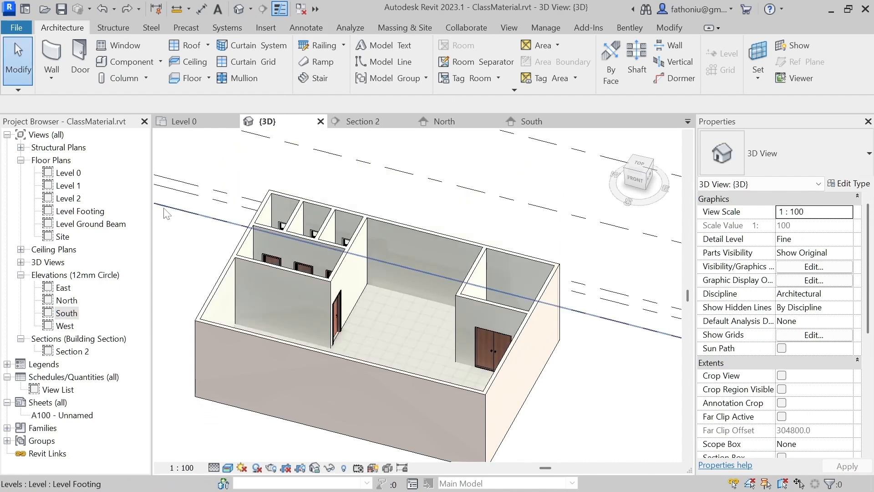
Select the whole building in the 3D view, excluding doors, floors and windows so only the walls stay selected
scroll(230, 163, down, 3)
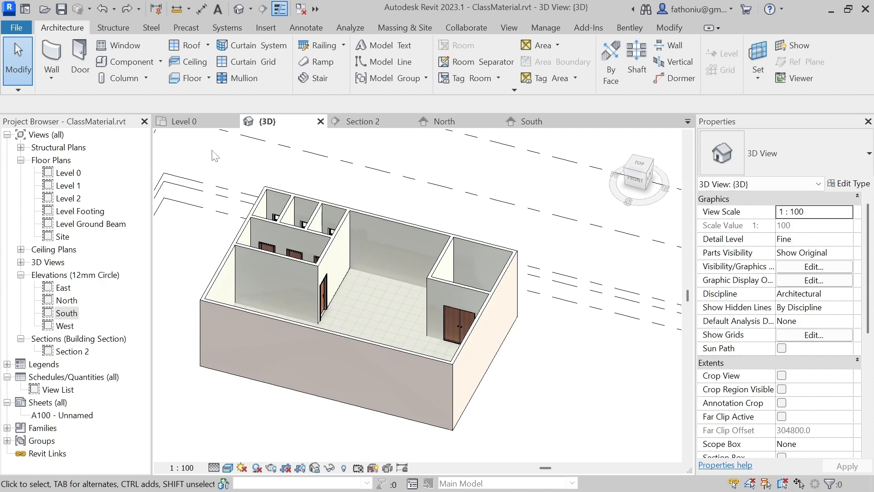
drag(204, 155, 465, 388)
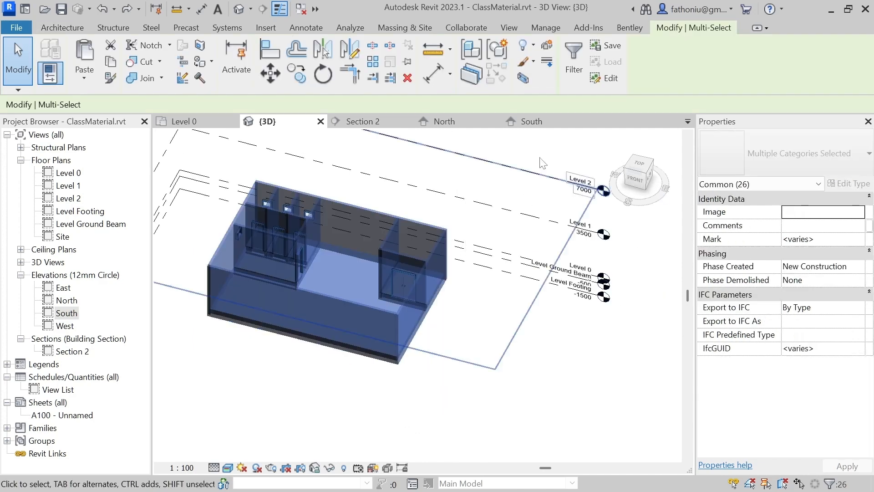
click(563, 55)
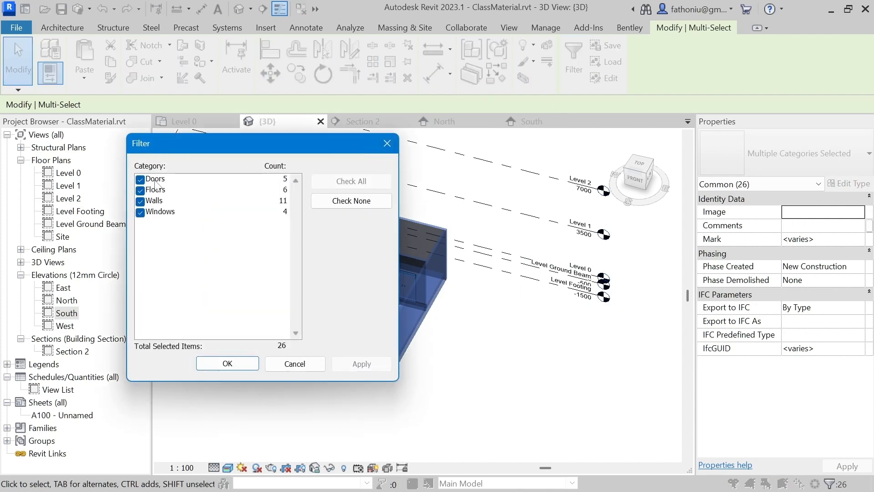
click(140, 179)
click(140, 190)
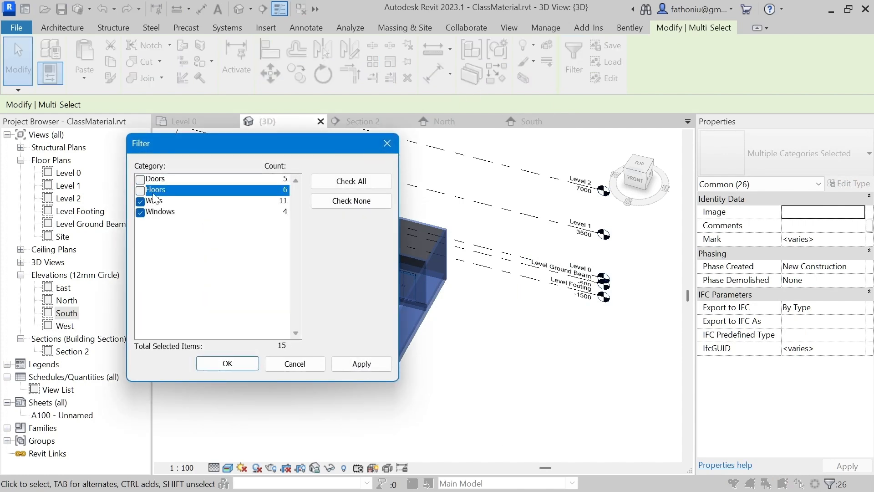
click(140, 212)
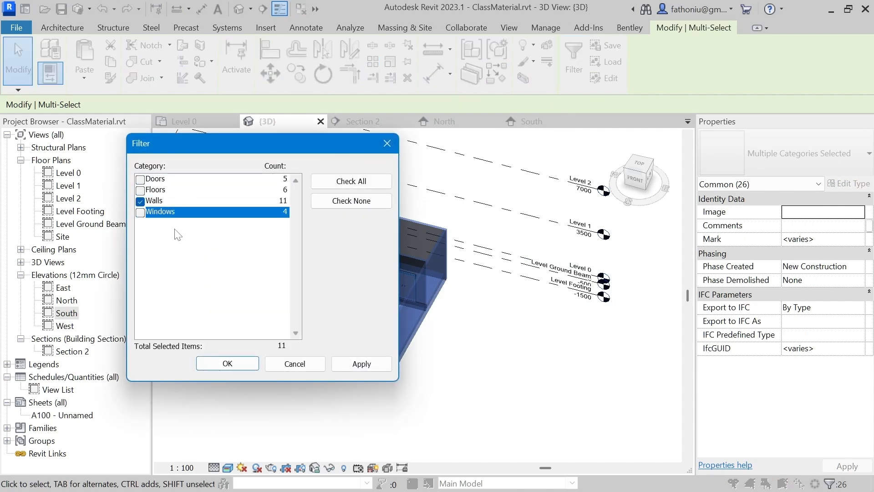
click(238, 363)
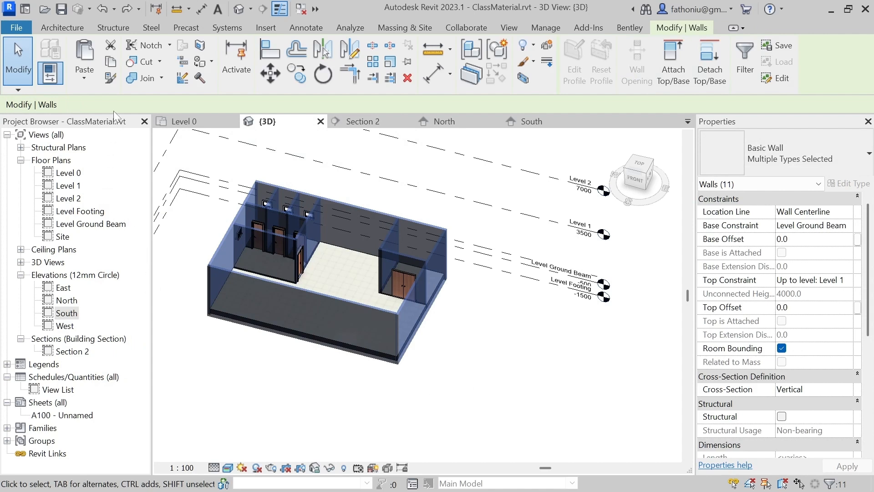
Copy the walls selected in the 3D view and paste them aligned to Level 1
click(113, 68)
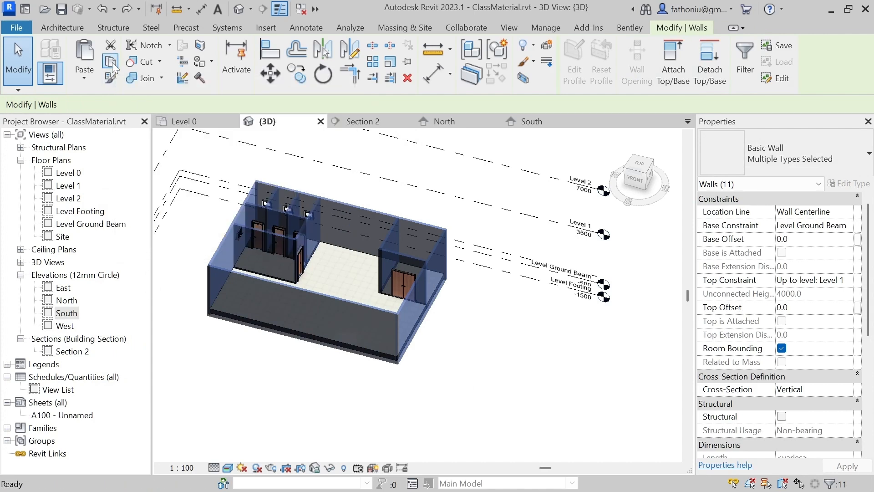
click(85, 79)
click(114, 129)
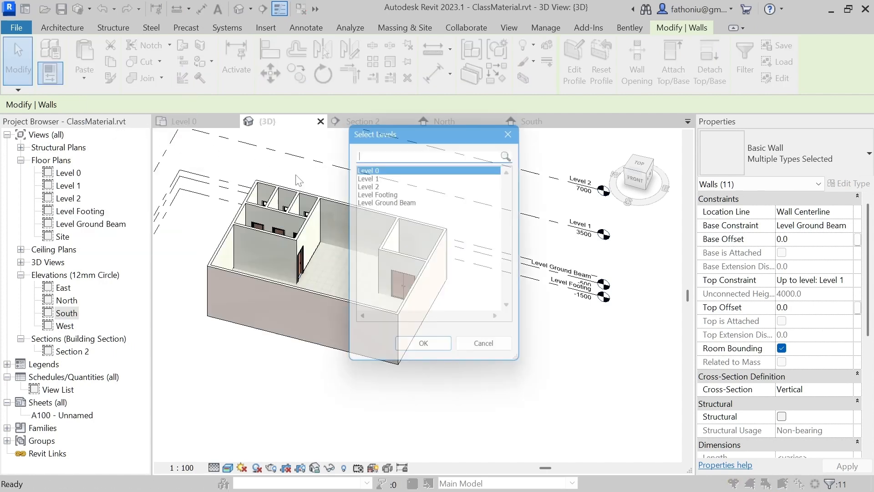
click(368, 177)
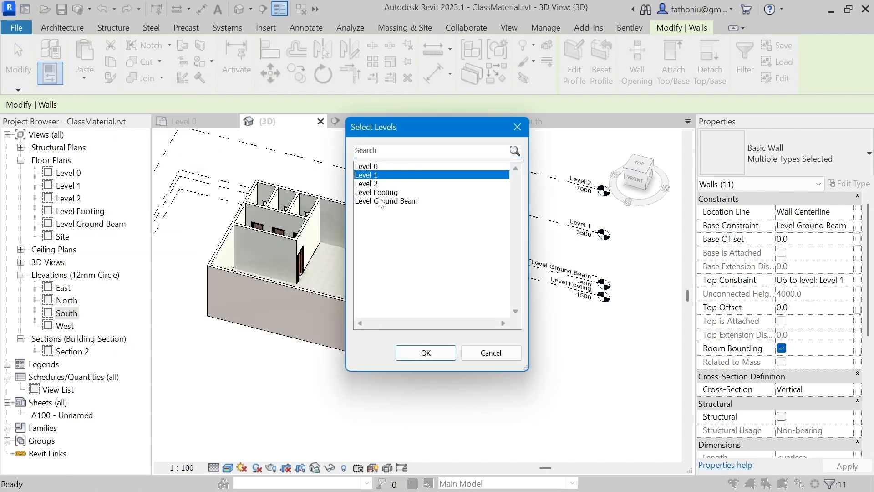
click(446, 359)
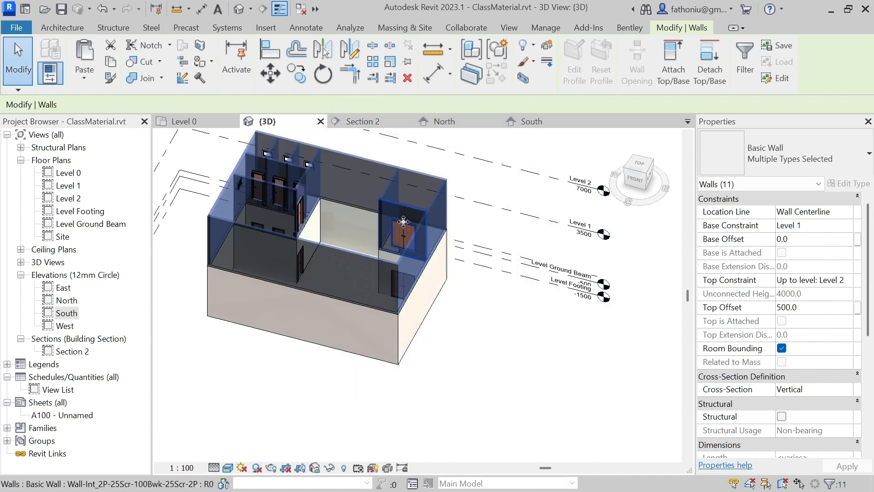
scroll(415, 211, up, 3)
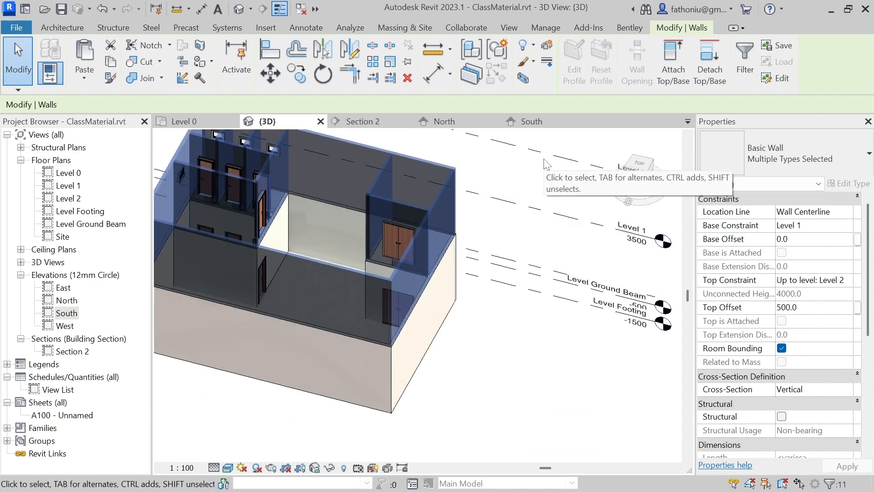
key(Escape)
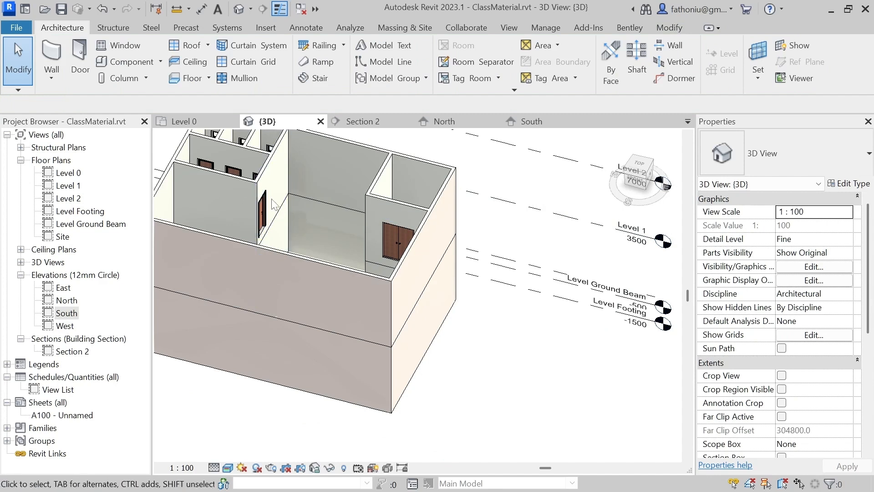
scroll(273, 191, down, 3)
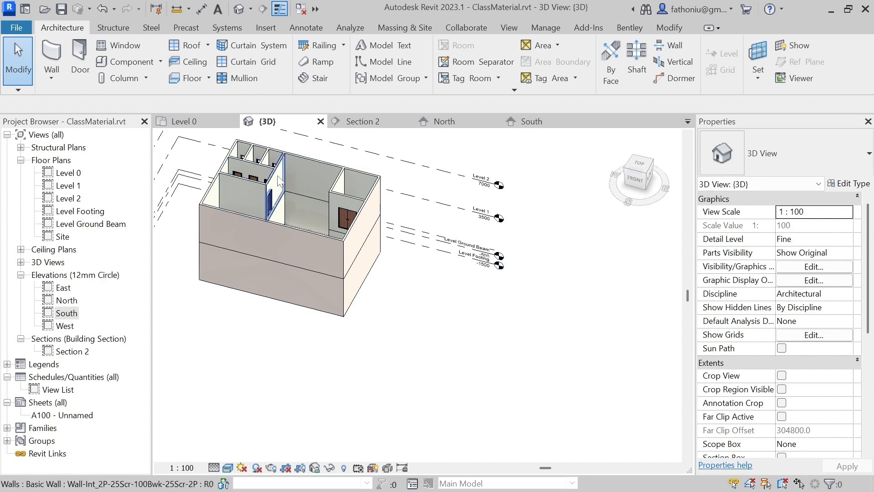
Open the Level 1 floor plan and delete the toilet block's walls, doors and windows, excluding Views from the selection
double_click(74, 186)
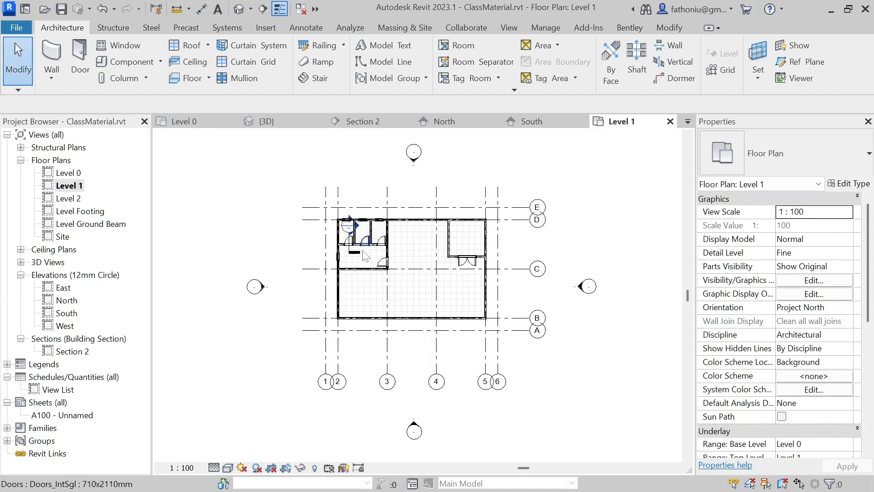
scroll(381, 256, up, 4)
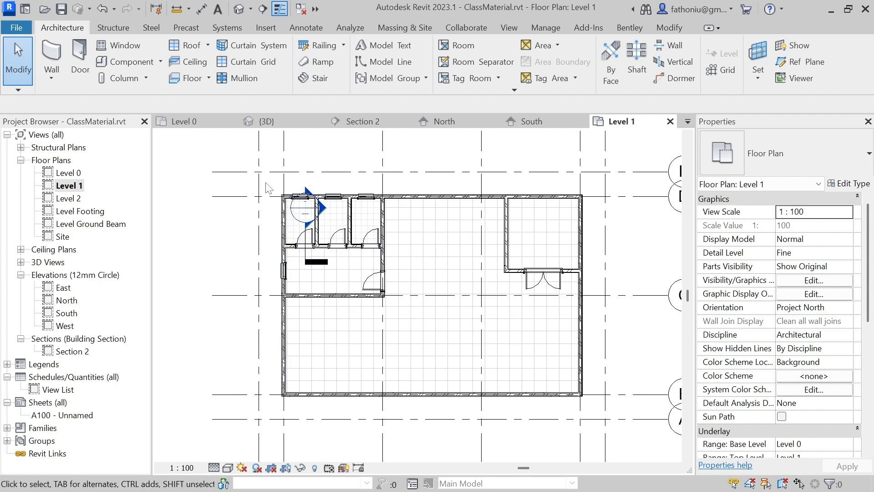
drag(295, 200, 405, 315)
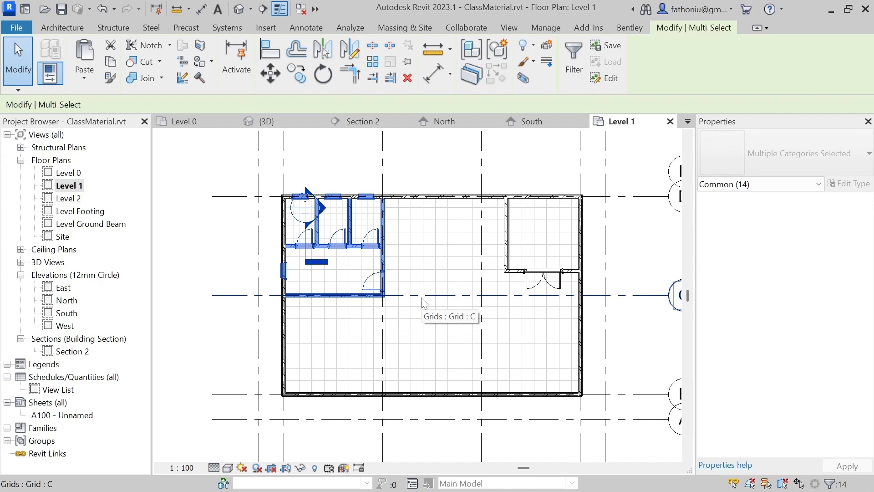
key(Delete)
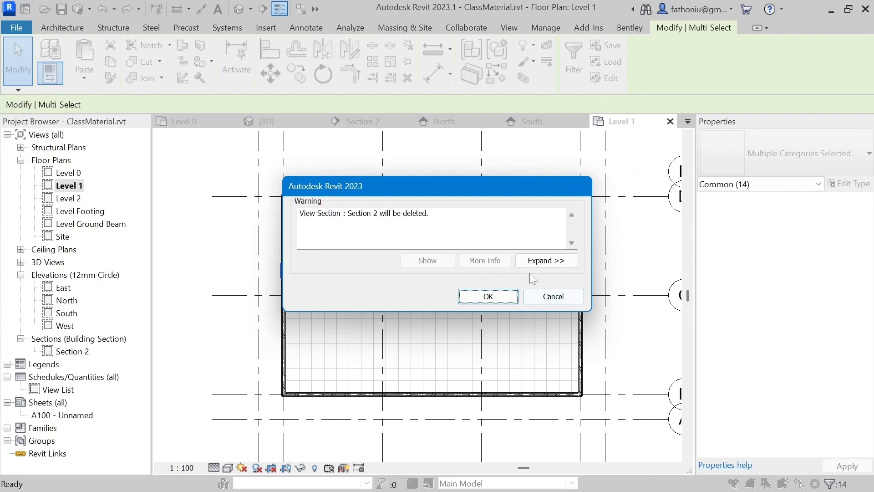
click(550, 297)
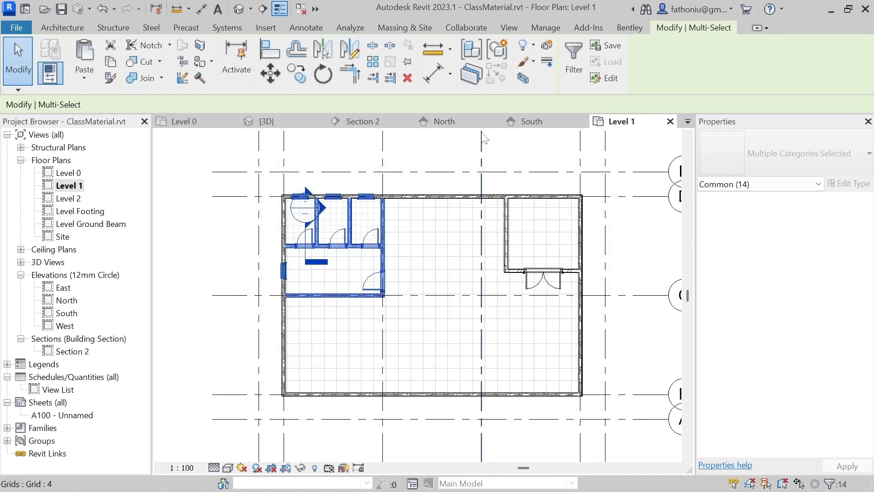
click(573, 60)
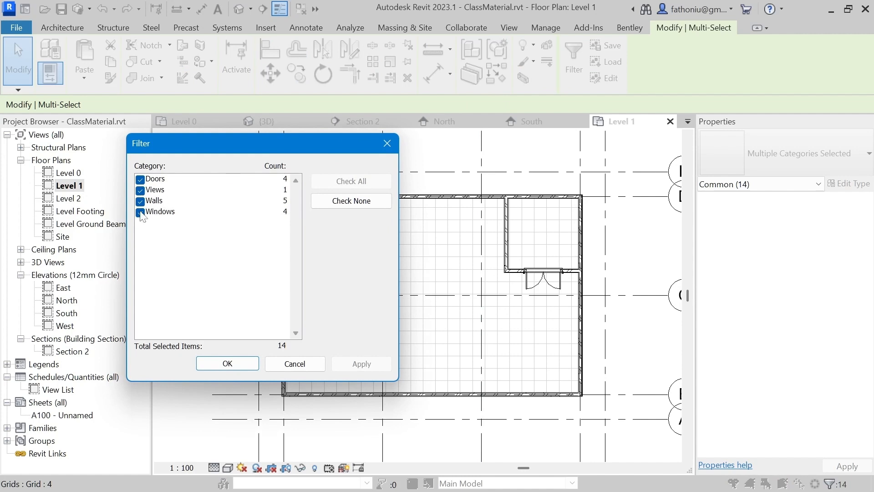
click(140, 190)
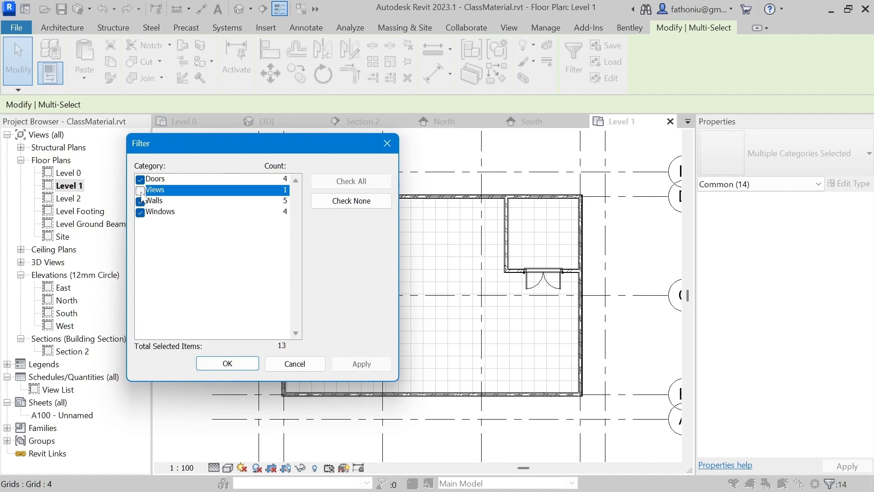
click(258, 361)
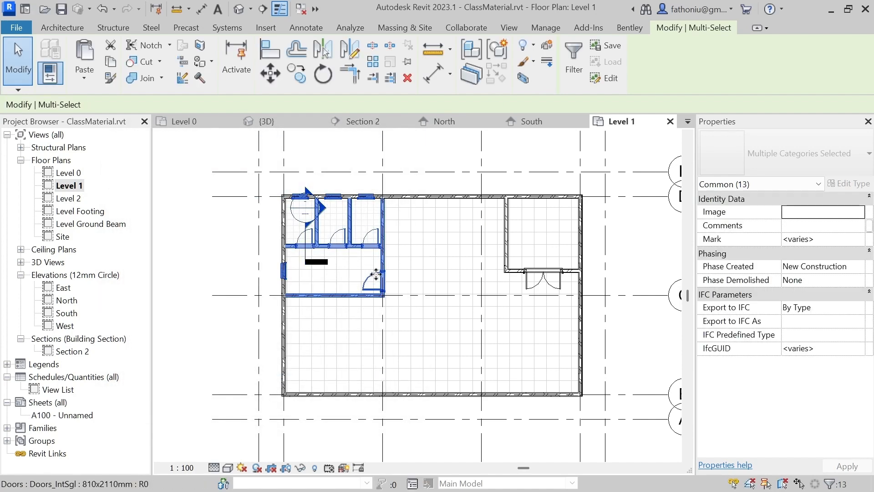
key(Delete)
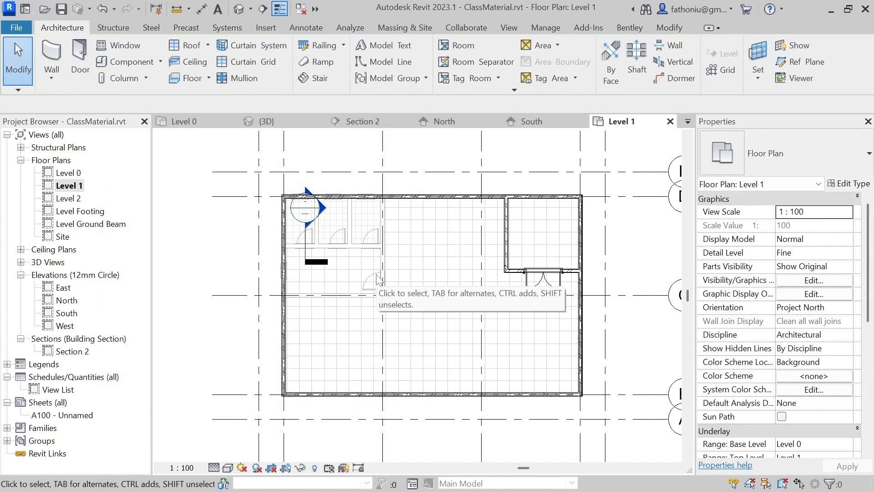
scroll(331, 268, up, 4)
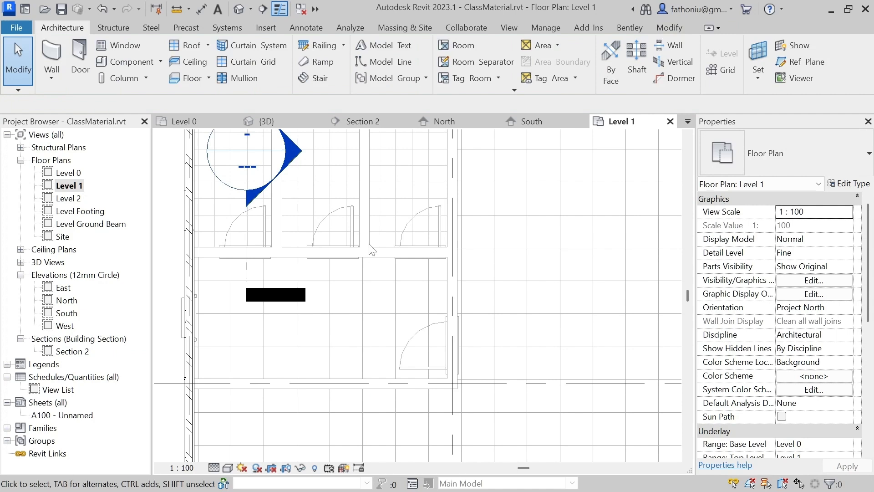
scroll(372, 235, down, 4)
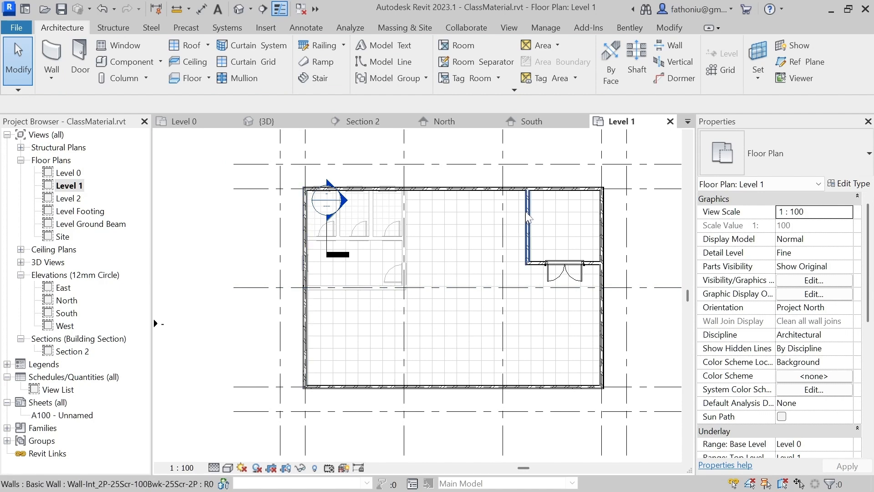
drag(519, 174, 612, 289)
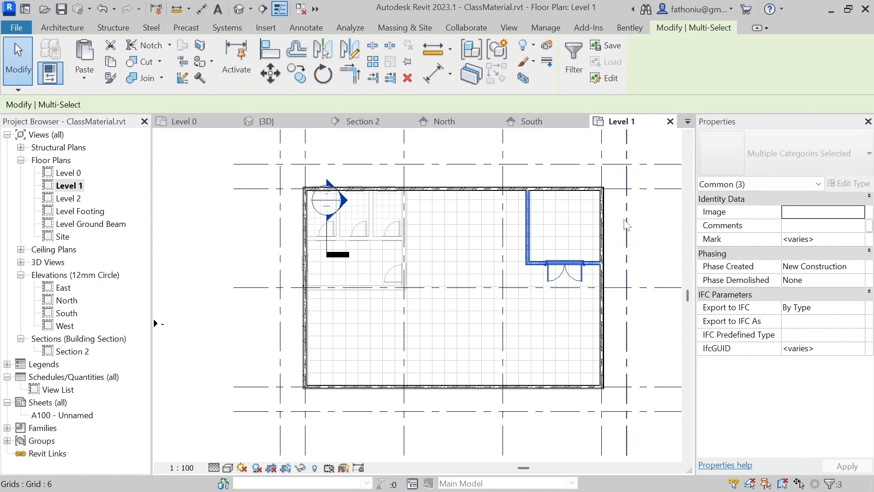
key(Escape)
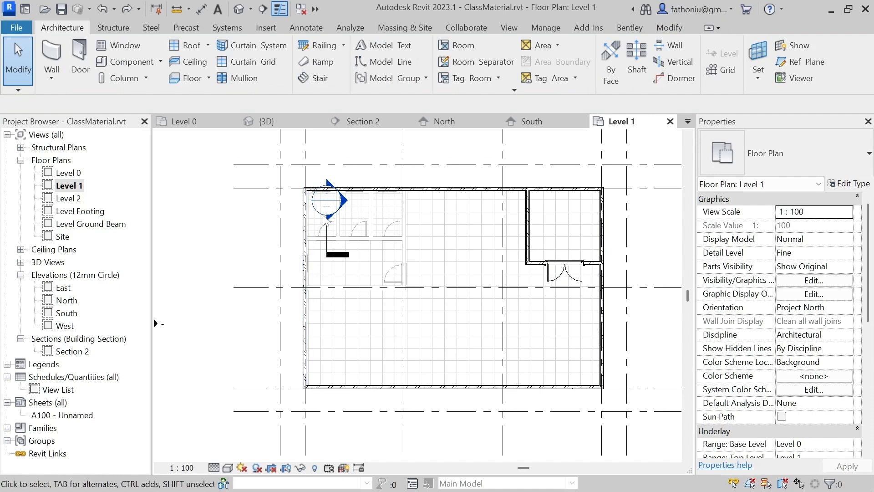
scroll(359, 182, up, 2)
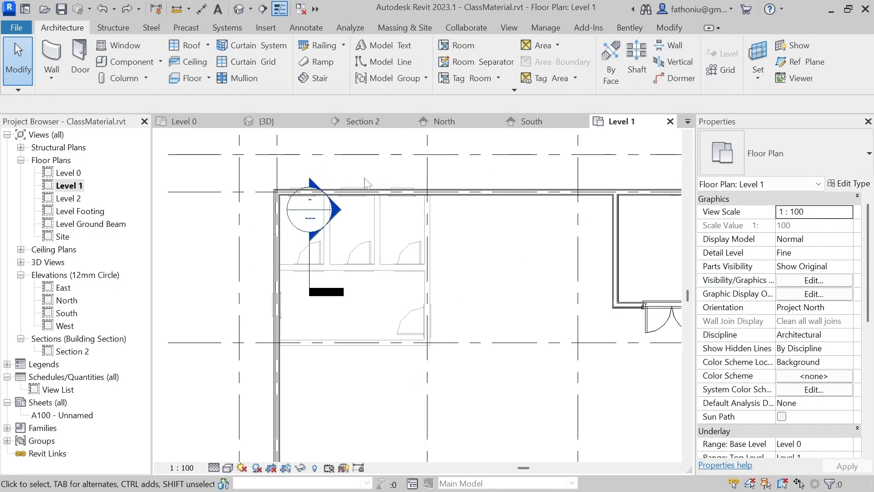
scroll(372, 178, down, 2)
middle_drag(388, 156, 368, 150)
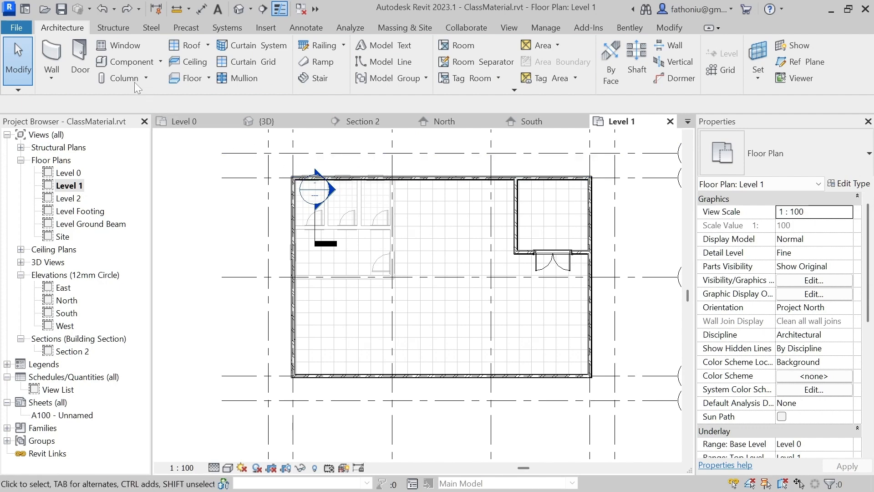
Sketch a rectangular boundary for a Floor-Grnd-Mine architectural floor on Level 1, between the exterior walls' outer core corners at grids D/2 and B/5
click(208, 79)
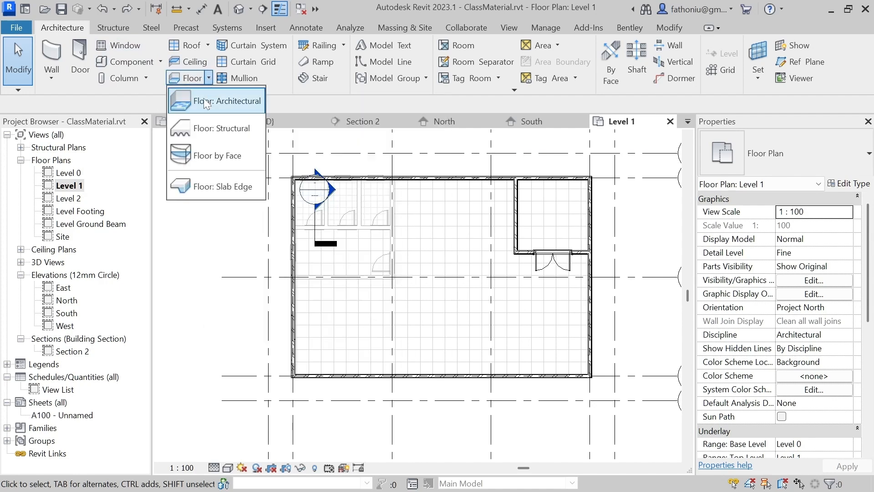
click(212, 101)
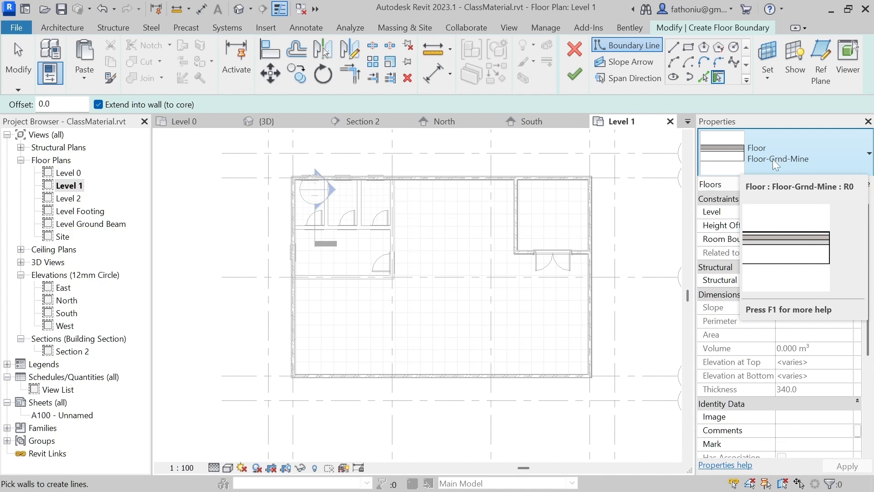
click(687, 46)
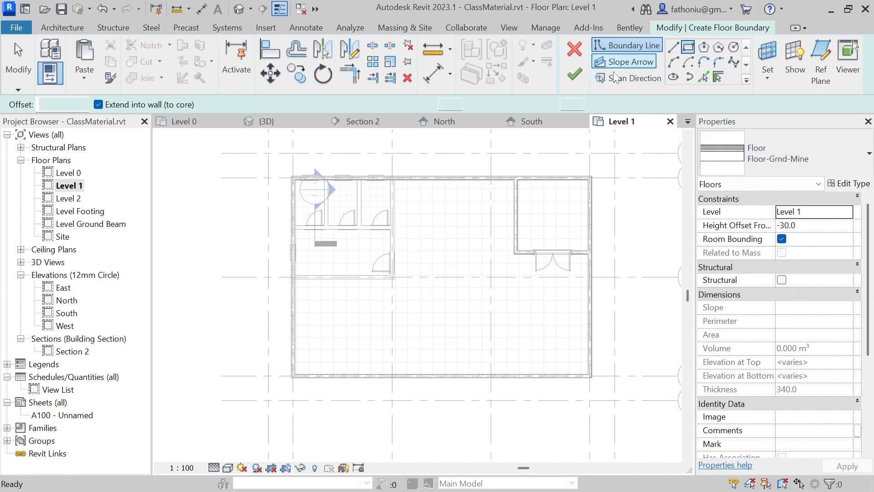
scroll(287, 173, up, 8)
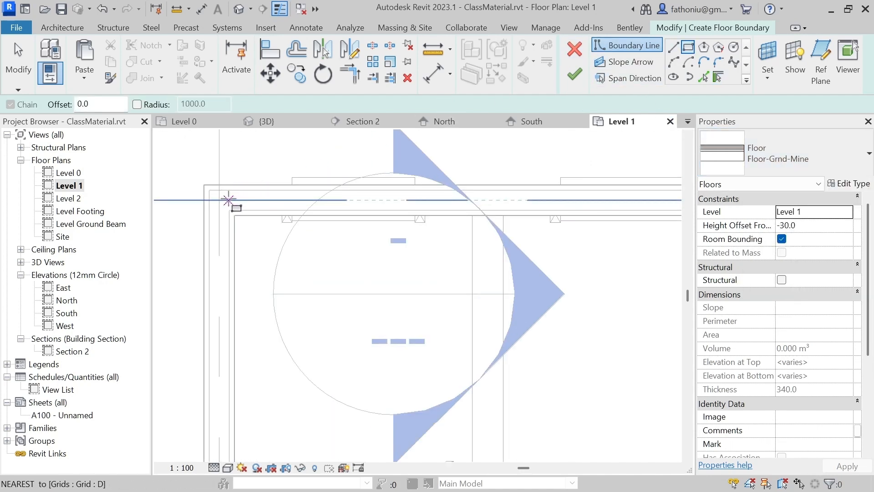
scroll(276, 260, down, 3)
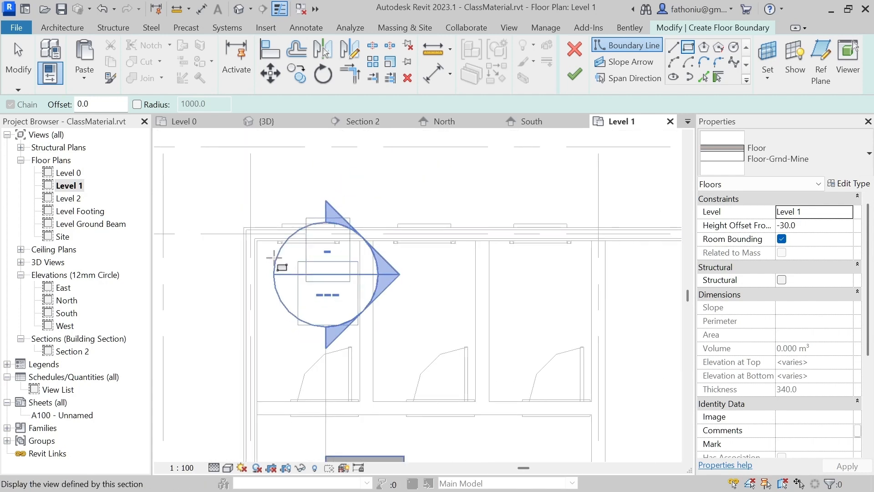
scroll(254, 237, up, 5)
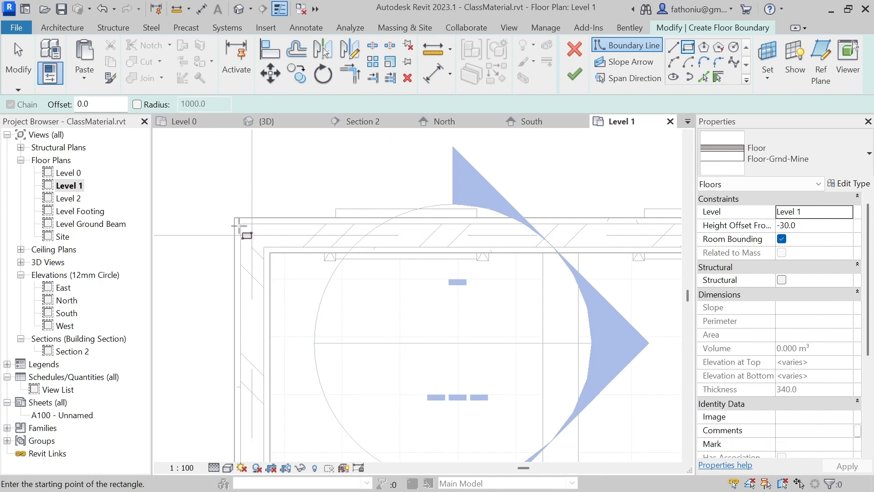
scroll(240, 226, up, 2)
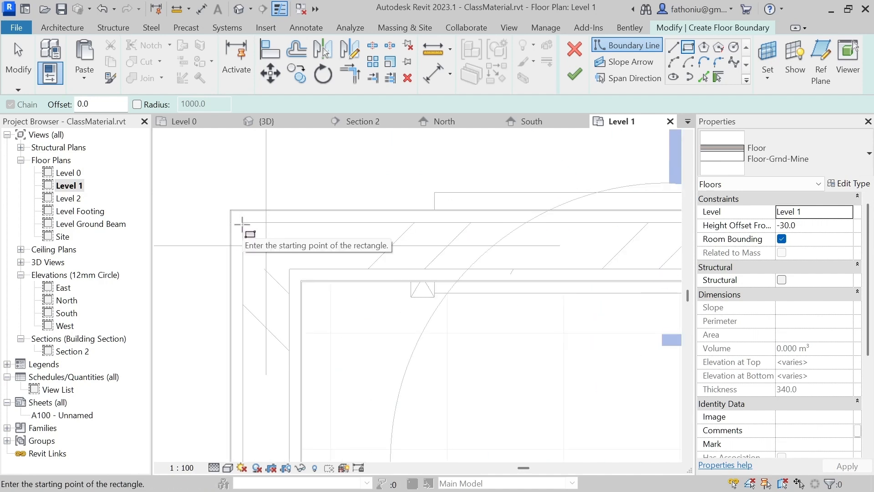
scroll(242, 224, up, 2)
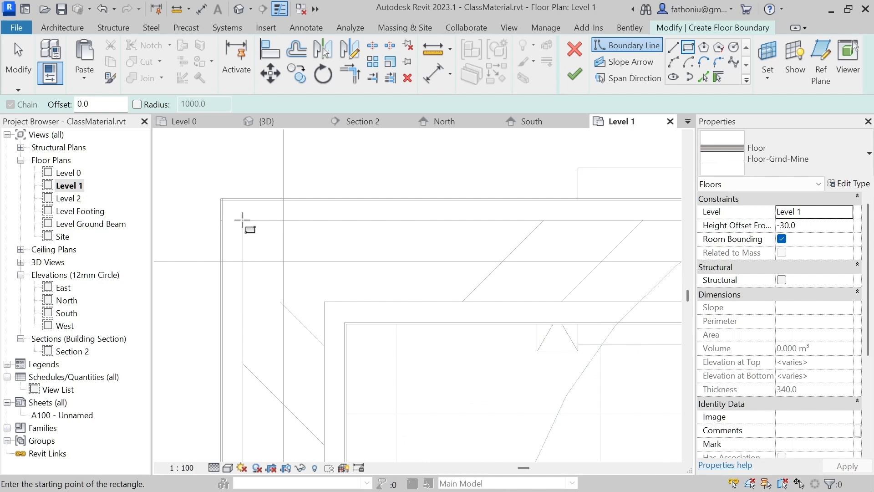
click(241, 220)
scroll(469, 319, down, 3)
scroll(531, 340, down, 5)
middle_drag(570, 379, 290, 201)
scroll(538, 348, down, 4)
middle_drag(556, 375, 432, 321)
scroll(438, 328, up, 6)
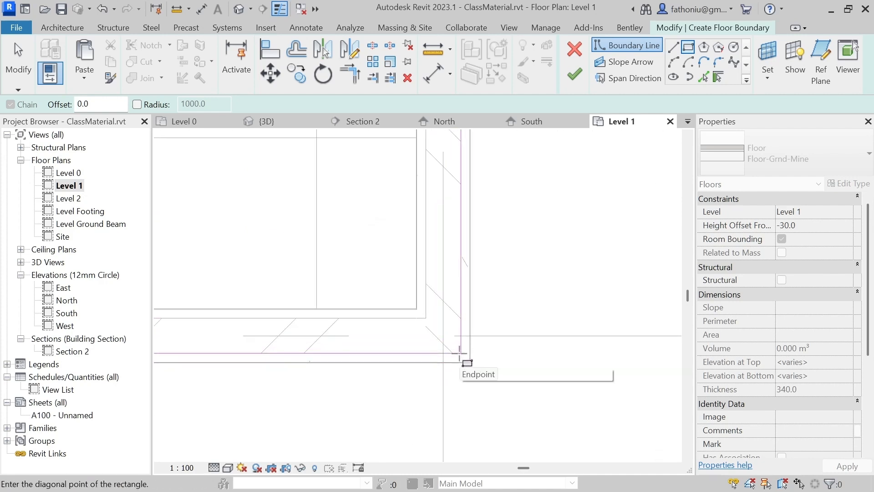
click(460, 353)
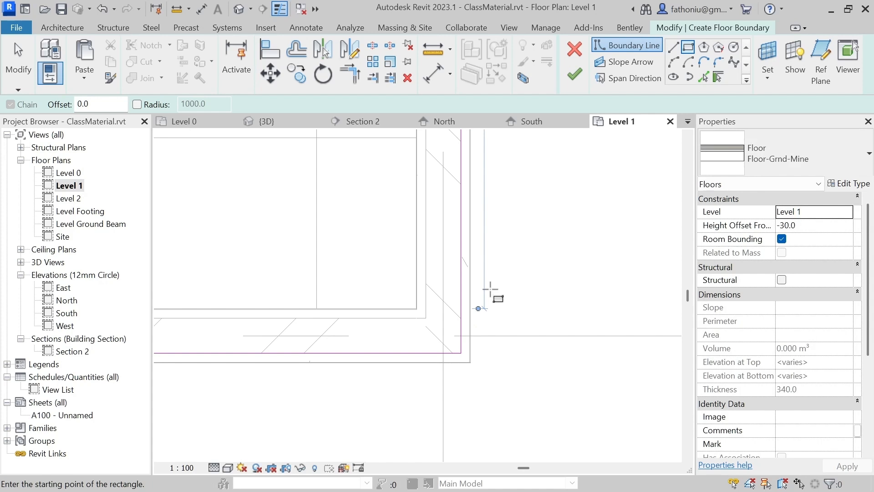
key(Escape)
Finish the Level 1 floor sketch and decline attaching the walls below to the floor's bottom
middle_drag(374, 228, 557, 446)
scroll(391, 273, down, 6)
middle_drag(344, 251, 571, 398)
scroll(274, 214, down, 3)
scroll(273, 210, down, 3)
middle_drag(283, 217, 497, 307)
scroll(311, 193, up, 8)
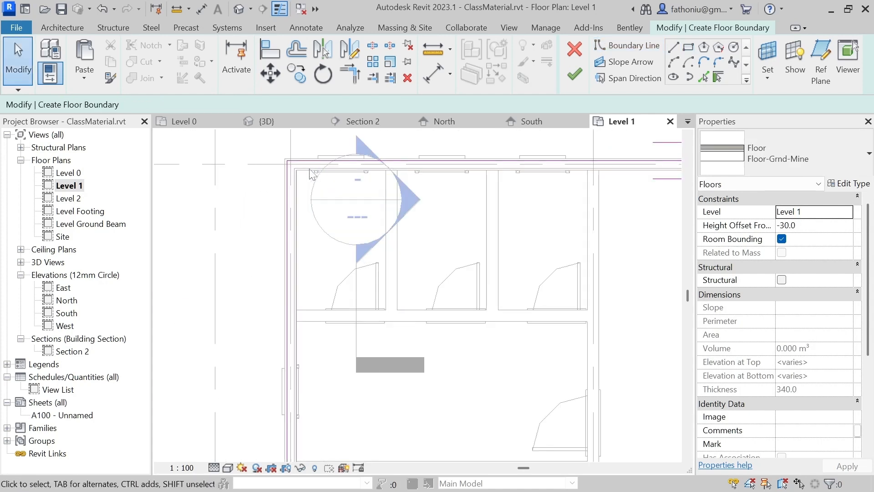
middle_drag(322, 201, 345, 321)
scroll(319, 279, up, 4)
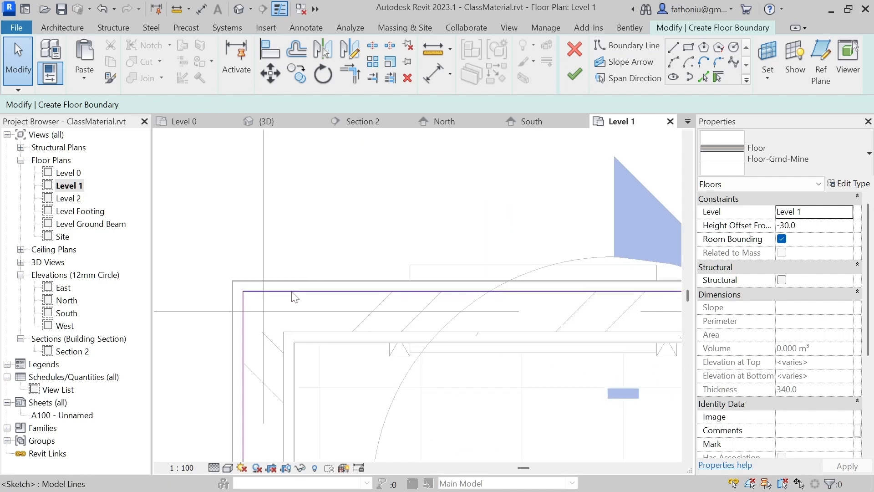
scroll(292, 290, up, 3)
scroll(291, 295, up, 2)
middle_drag(293, 297, 403, 286)
scroll(402, 284, up, 1)
scroll(404, 283, down, 10)
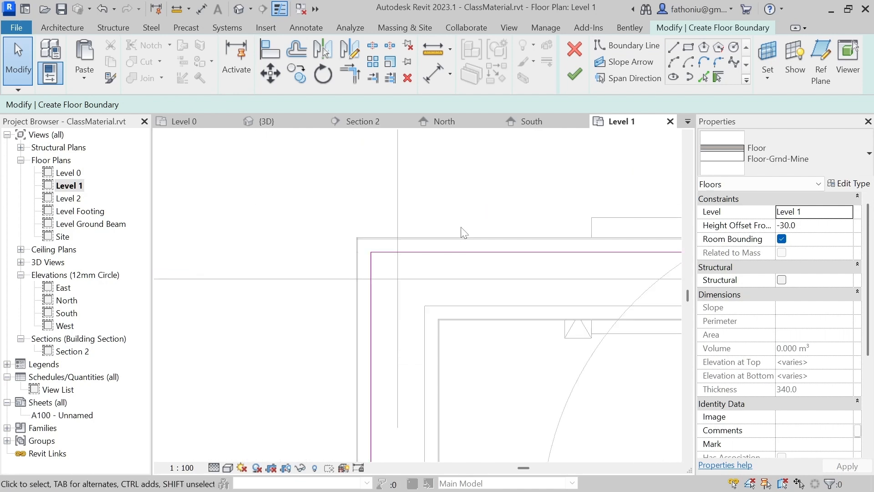
scroll(472, 239, down, 5)
middle_drag(284, 242, 217, 221)
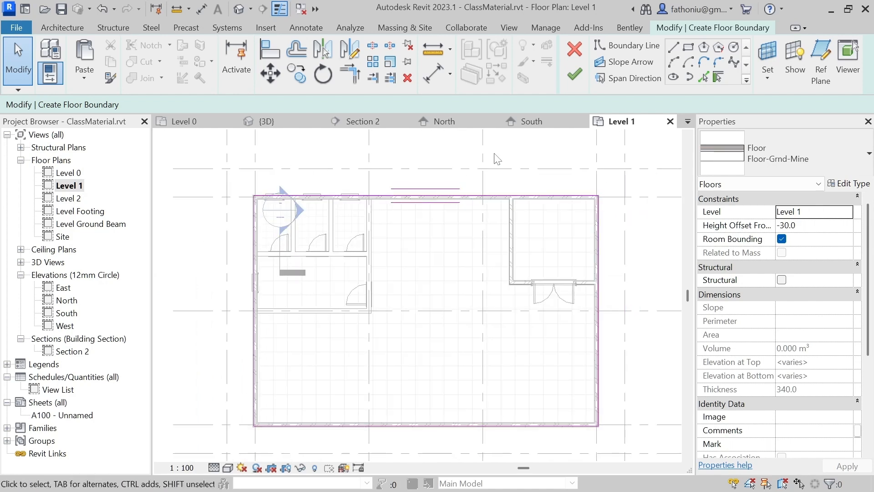
click(574, 76)
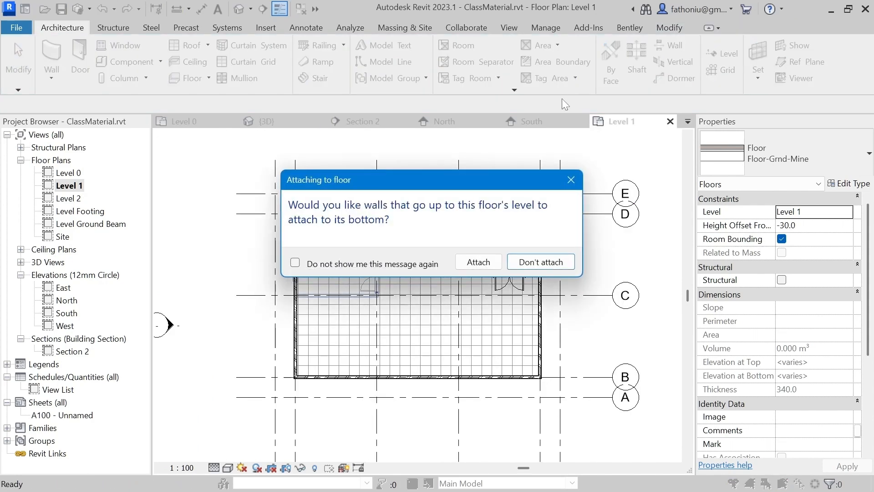
key(Return)
Sketch a rectangular boundary for another Floor-Grnd-Mine floor on Level 1, spanning the exterior walls' core corners from grids D/2 to B/5
click(187, 78)
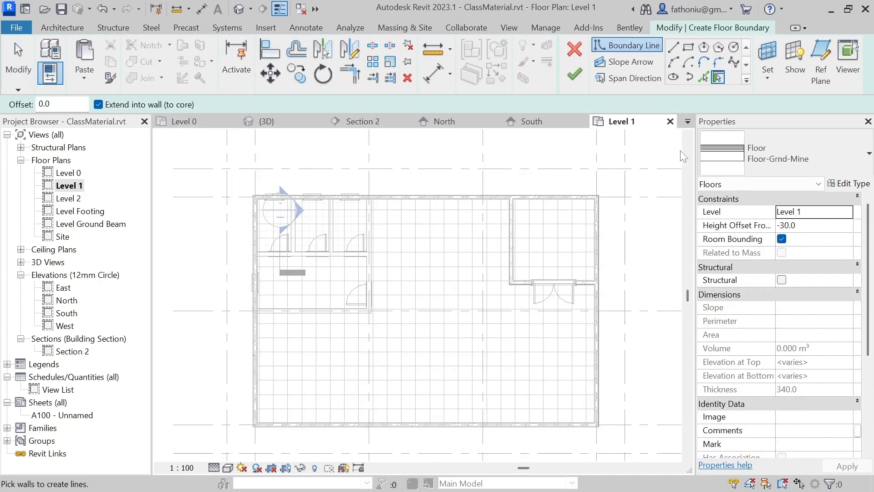
scroll(257, 200, up, 5)
scroll(254, 204, up, 2)
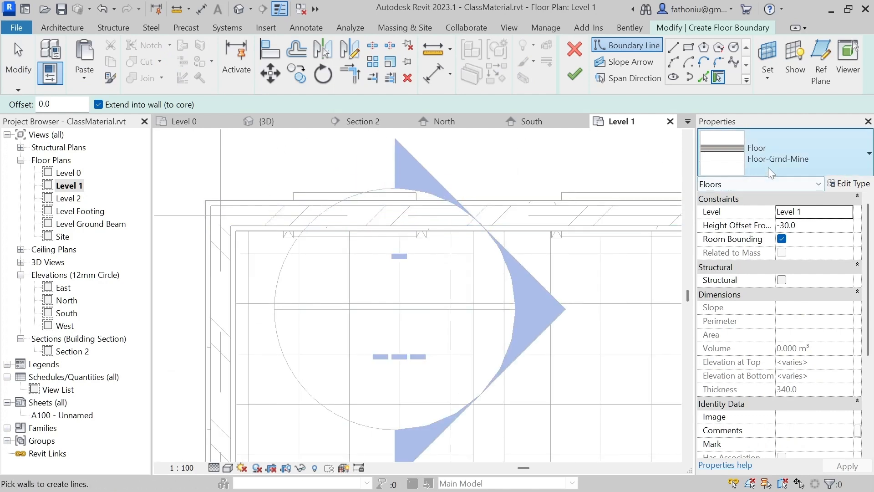
click(689, 47)
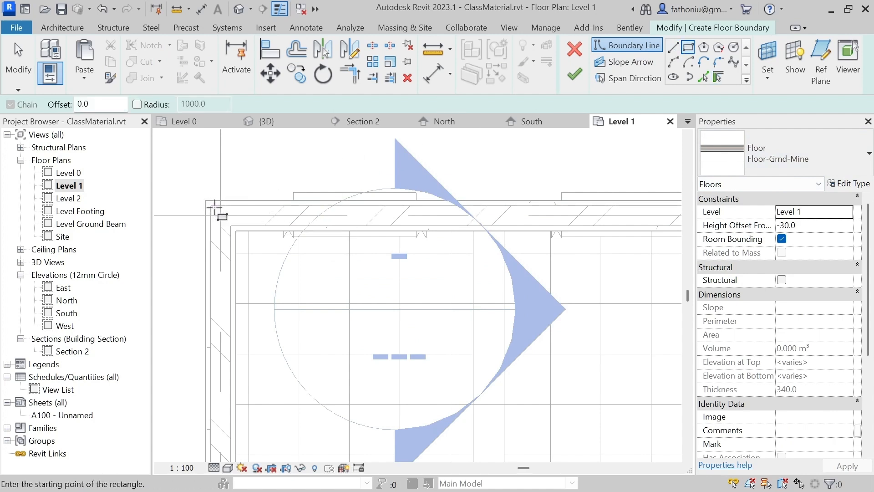
scroll(209, 207, up, 2)
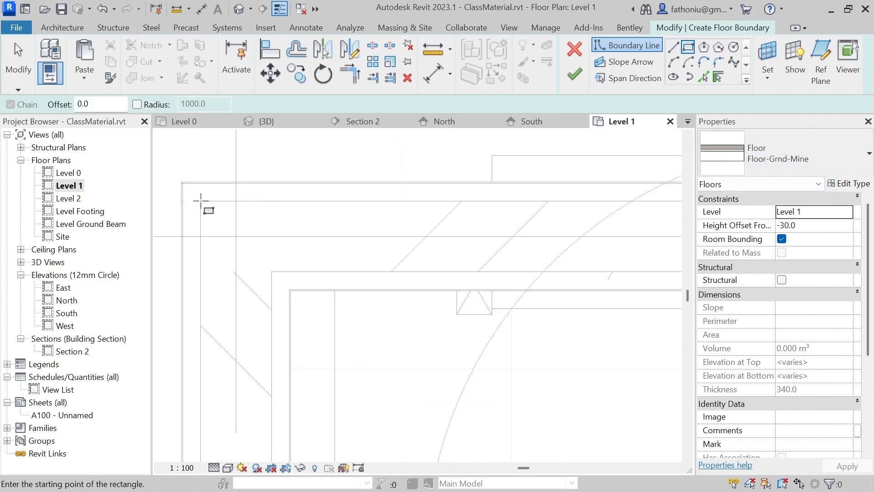
click(201, 200)
scroll(421, 289, down, 4)
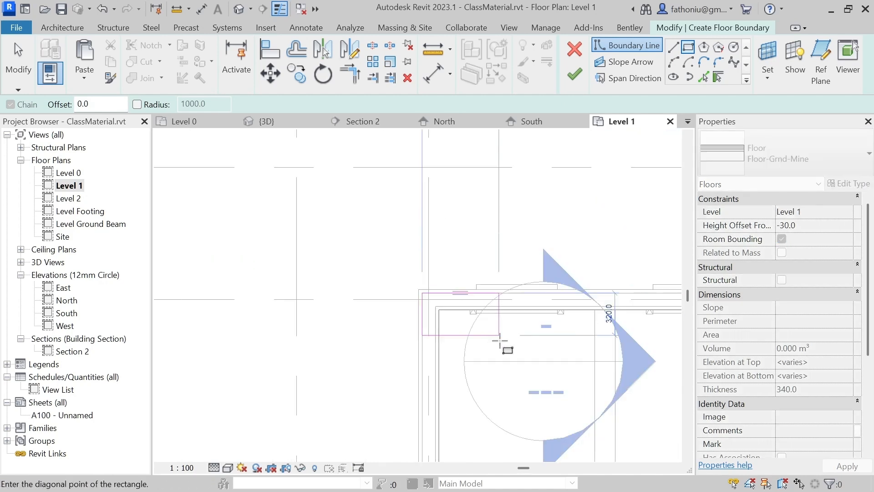
scroll(526, 373, down, 3)
middle_drag(551, 386, 241, 227)
scroll(496, 395, up, 1)
middle_drag(496, 395, 426, 207)
scroll(479, 251, up, 3)
scroll(489, 254, up, 2)
scroll(589, 291, up, 4)
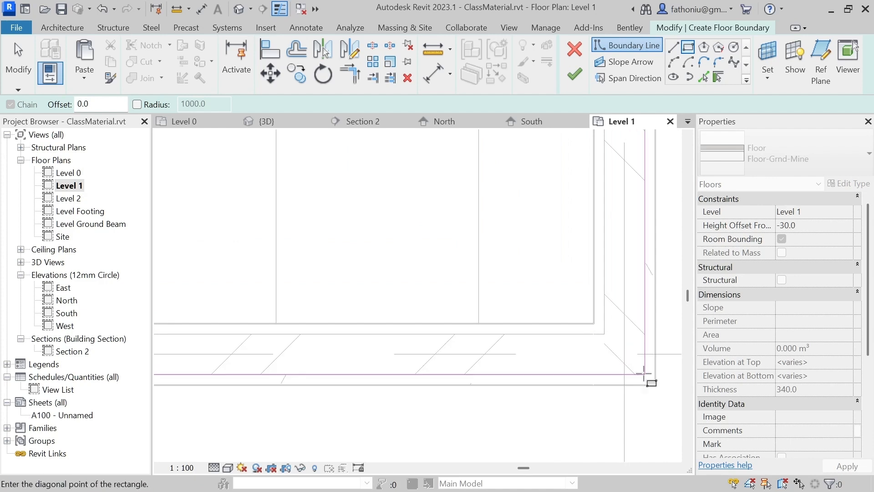
click(646, 375)
Finish the floor boundary sketch and choose not to attach the walls below to the floor
scroll(487, 268, down, 3)
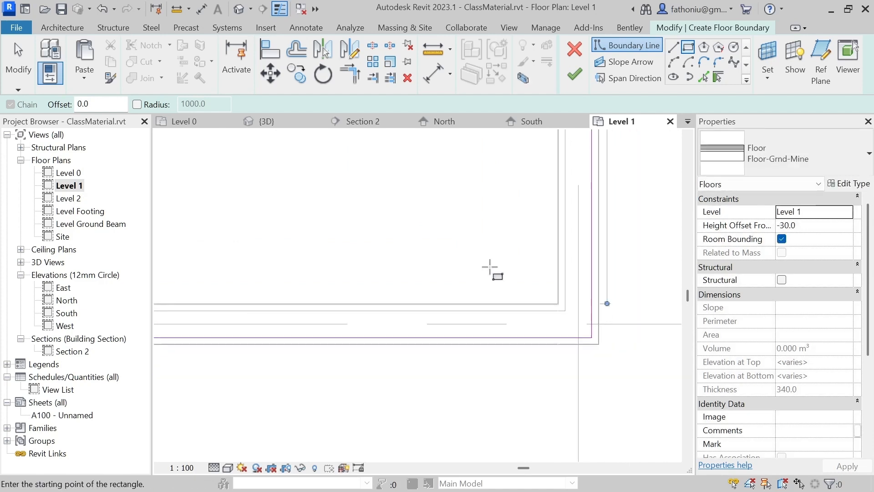
scroll(420, 201, down, 1)
middle_drag(420, 202, 507, 292)
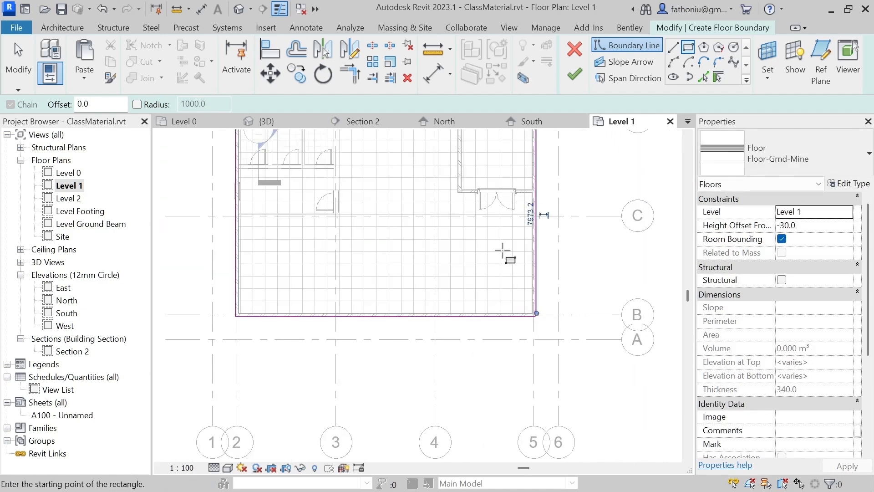
click(573, 78)
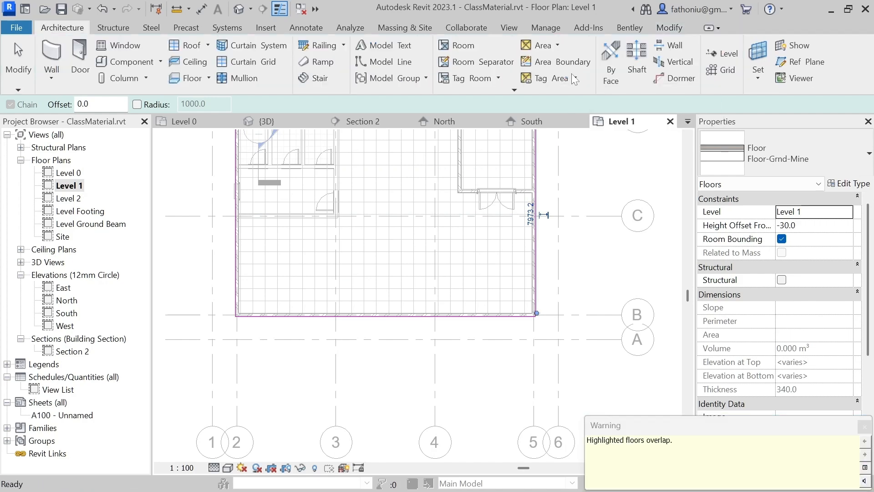
click(540, 262)
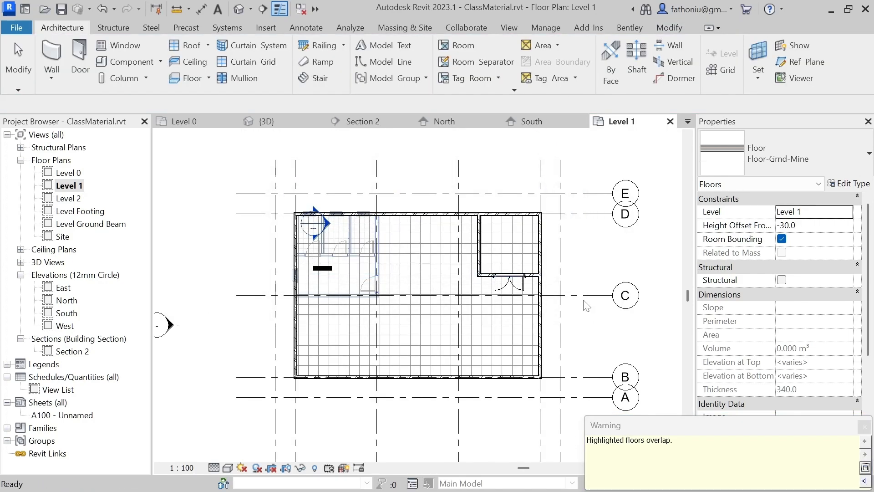
Select the Level 1 floor and set its height offset from level to 0
scroll(659, 410, up, 1)
drag(819, 425, 728, 323)
click(773, 326)
click(813, 225)
text(0)
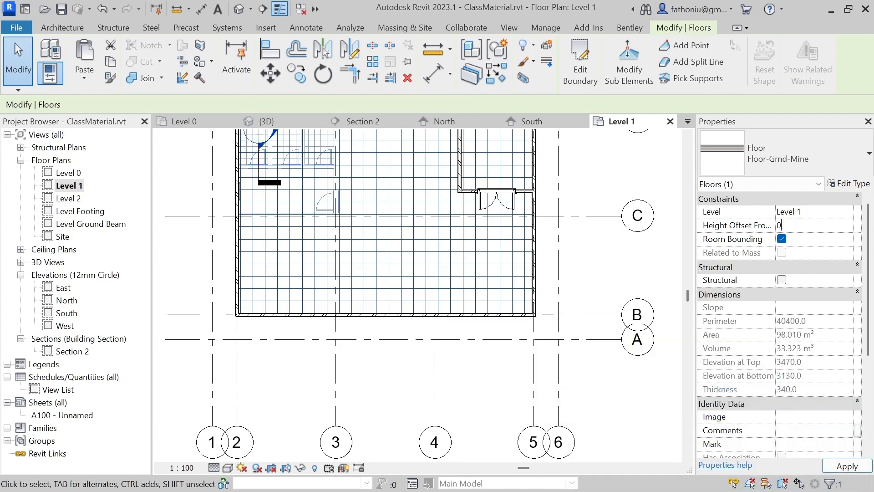
click(846, 466)
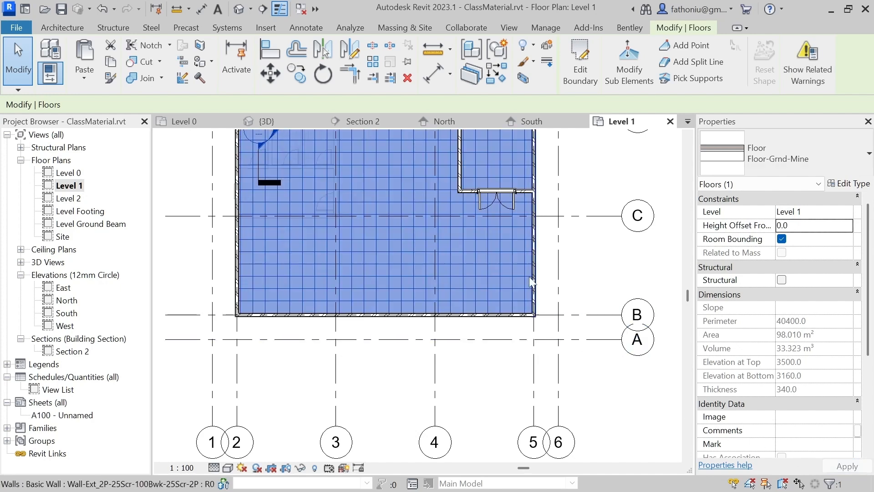
scroll(490, 269, down, 4)
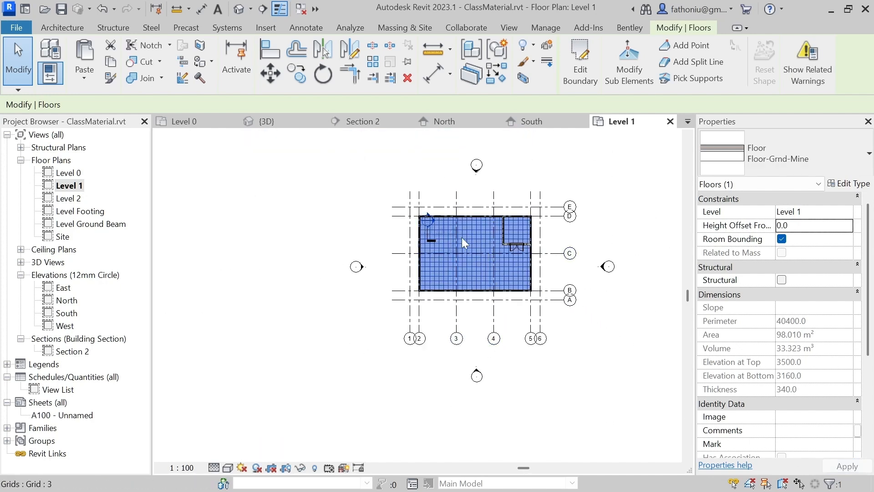
scroll(506, 247, up, 2)
scroll(502, 245, up, 4)
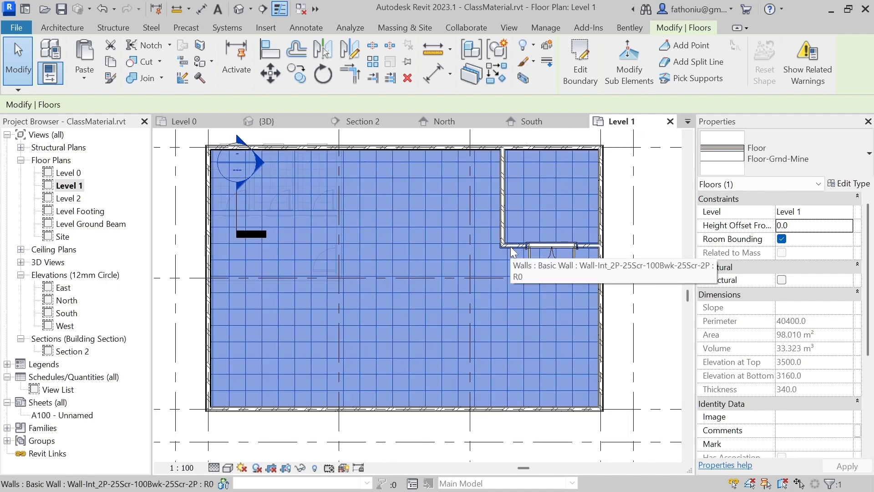
click(509, 232)
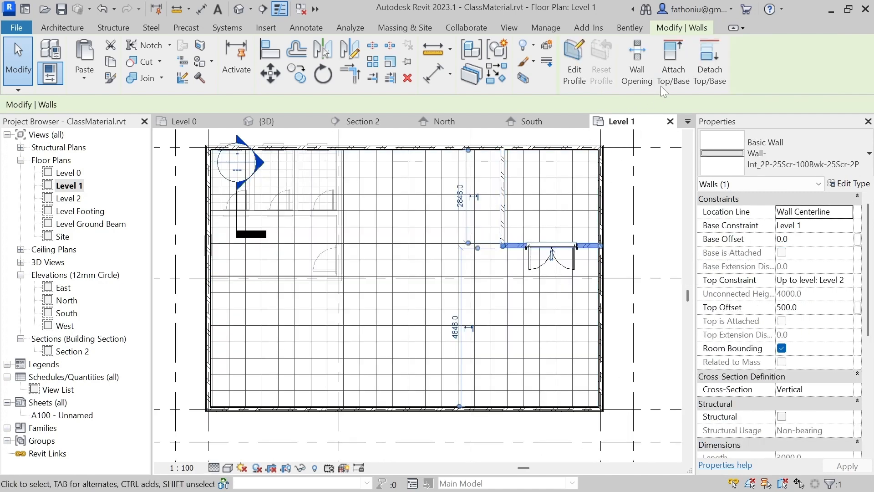
click(673, 64)
click(504, 196)
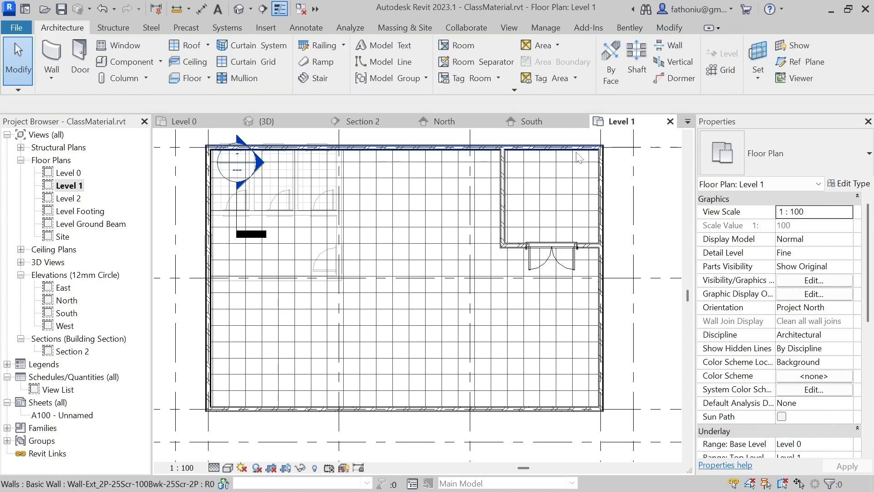
click(504, 182)
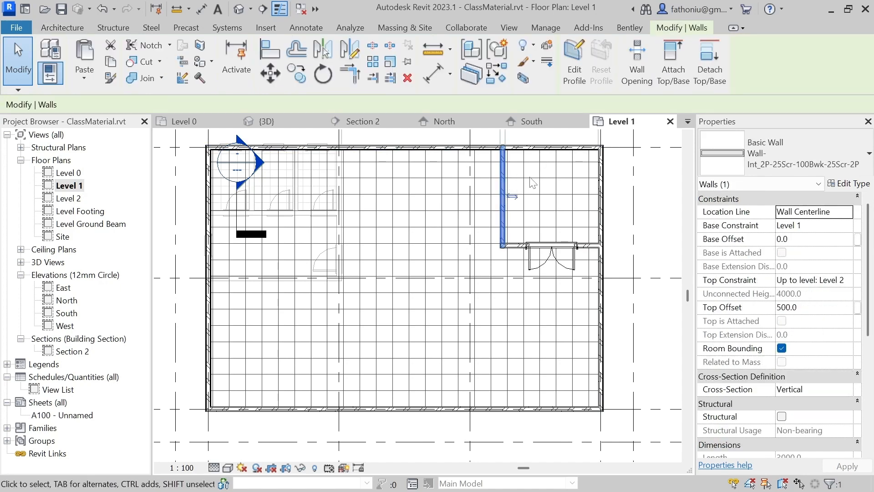
click(669, 64)
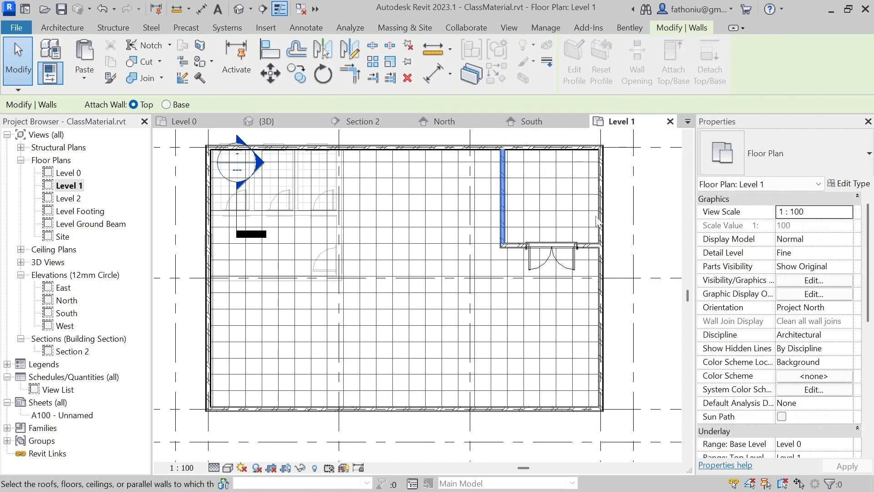
key(Escape)
key(Escape)
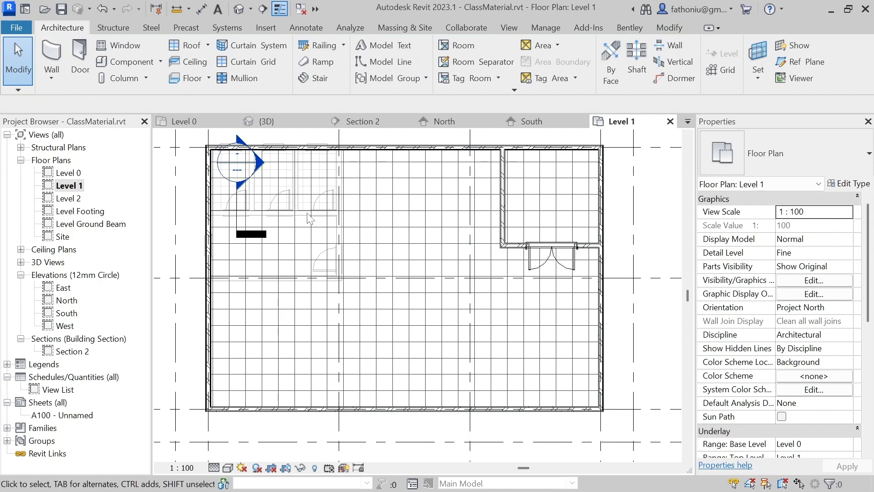
Examine the toilet block's walls in the 3D view and check a cubicle partition's constraints in the Level 0 floor plan
click(239, 9)
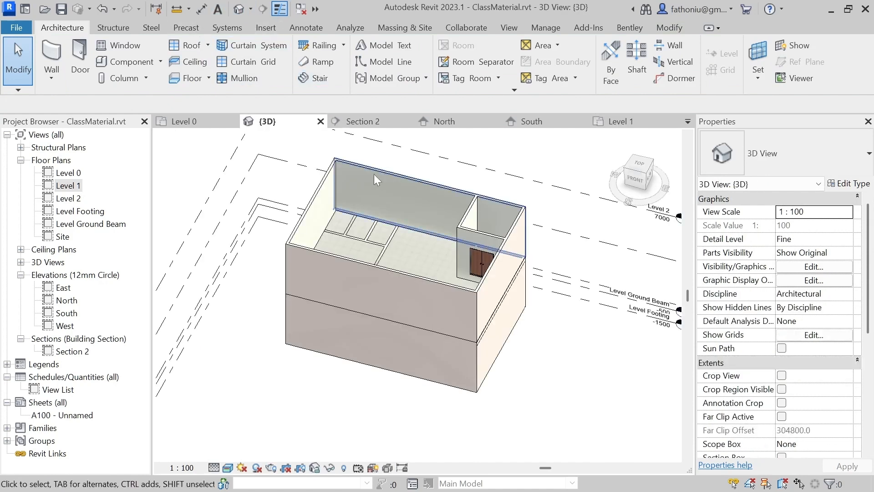
shift+middle_drag(461, 282, 325, 300)
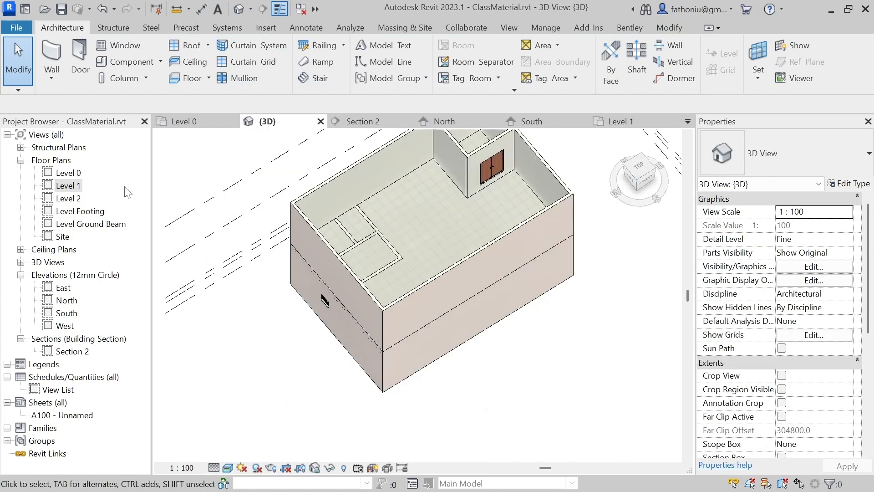
double_click(72, 173)
scroll(386, 268, up, 5)
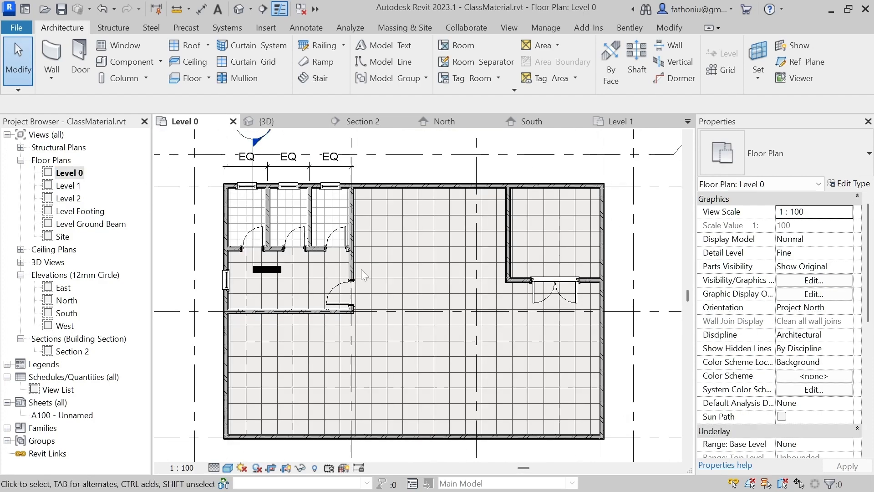
click(310, 212)
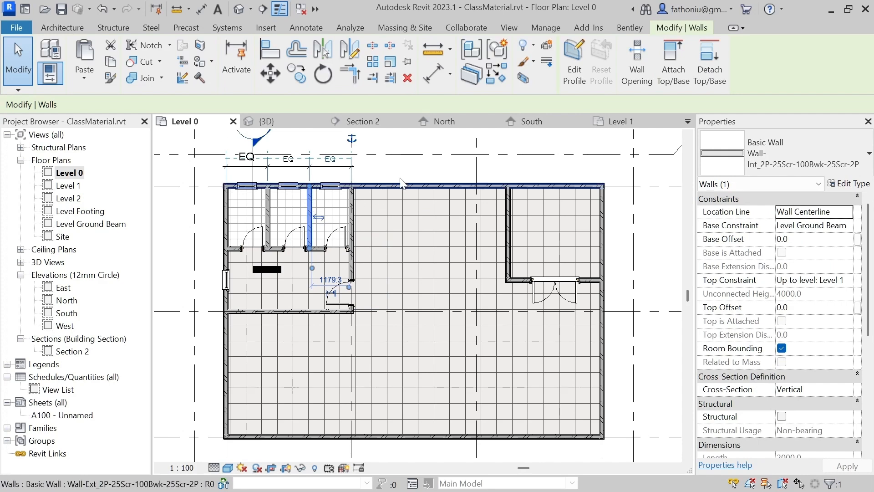
click(554, 144)
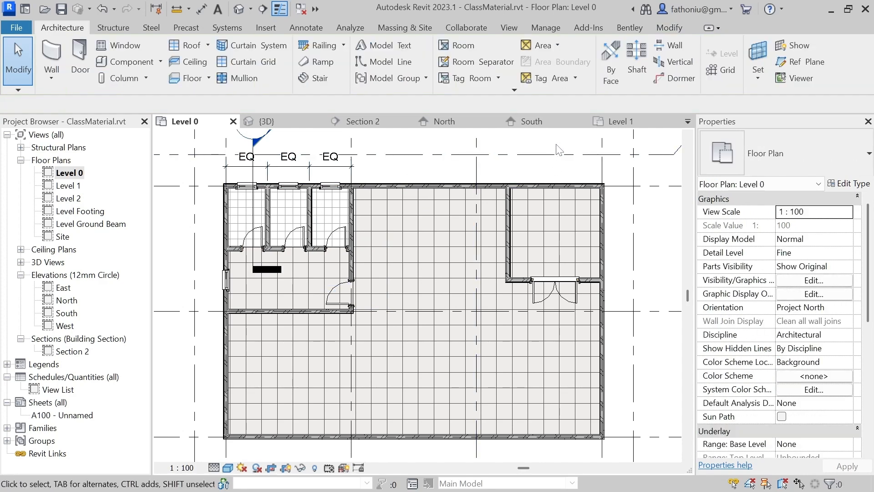
Try to enter a negative top offset for the toilet block's wall along grid 3 in the Level 0 plan
click(353, 257)
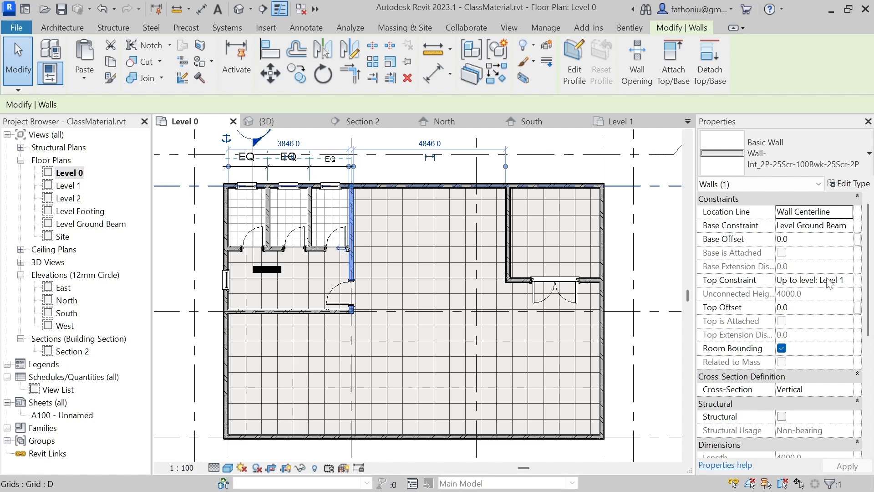
click(791, 307)
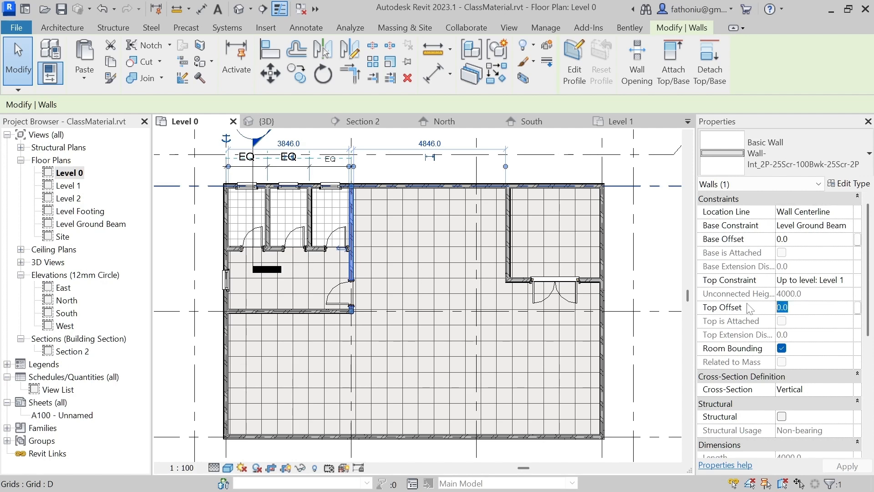
text(-)
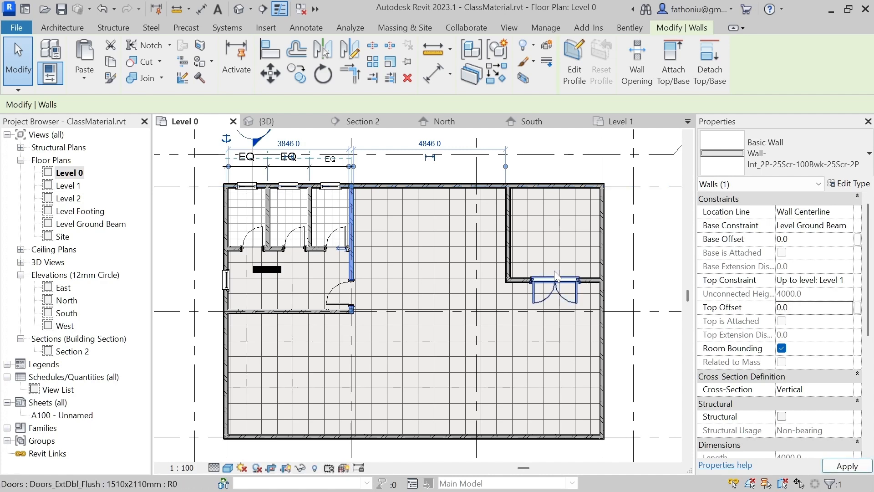
Open the Level 1 floor plan, select the elements at the building's lower-left corner and filter the selection to Floors only
double_click(68, 186)
click(338, 271)
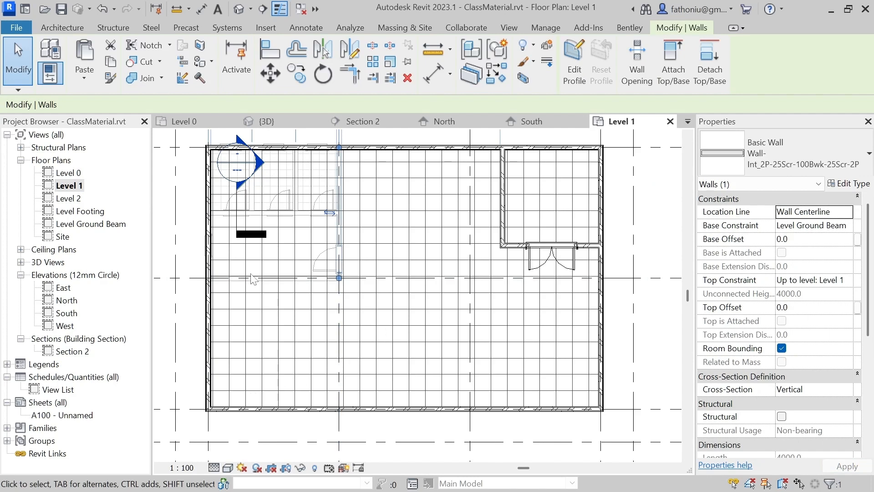
scroll(253, 207, down, 1)
drag(243, 368, 213, 339)
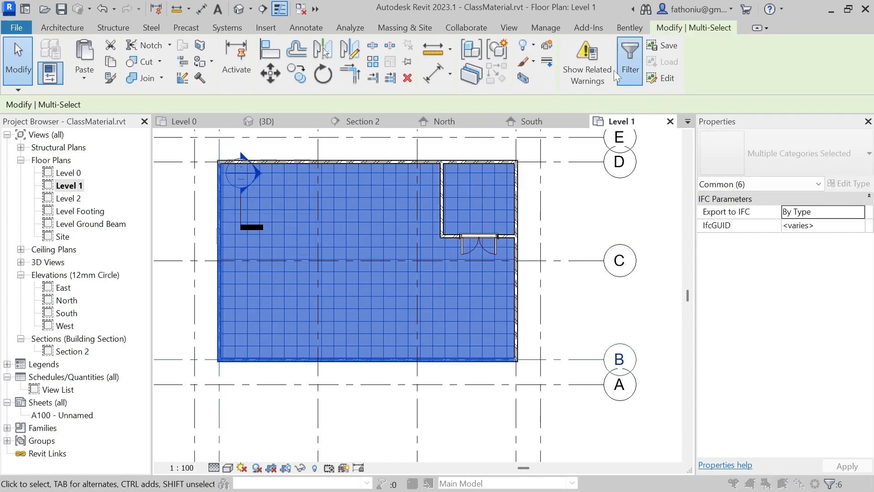
click(631, 57)
click(355, 248)
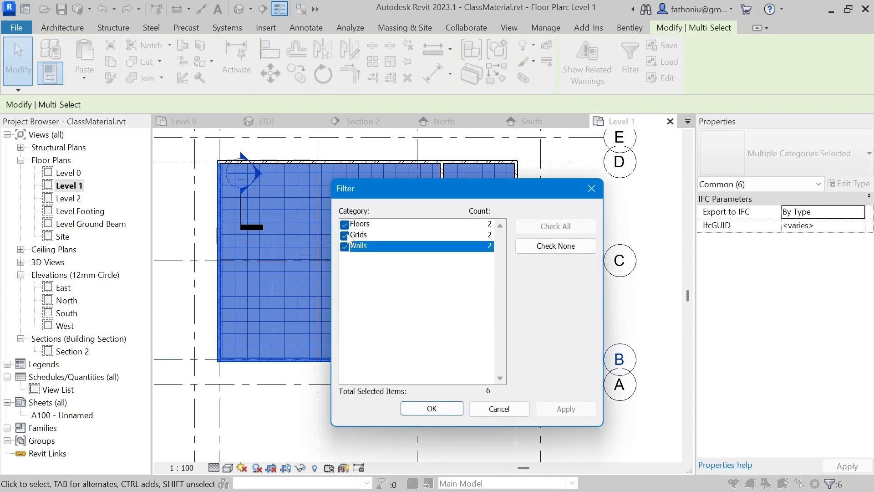
click(345, 236)
click(346, 249)
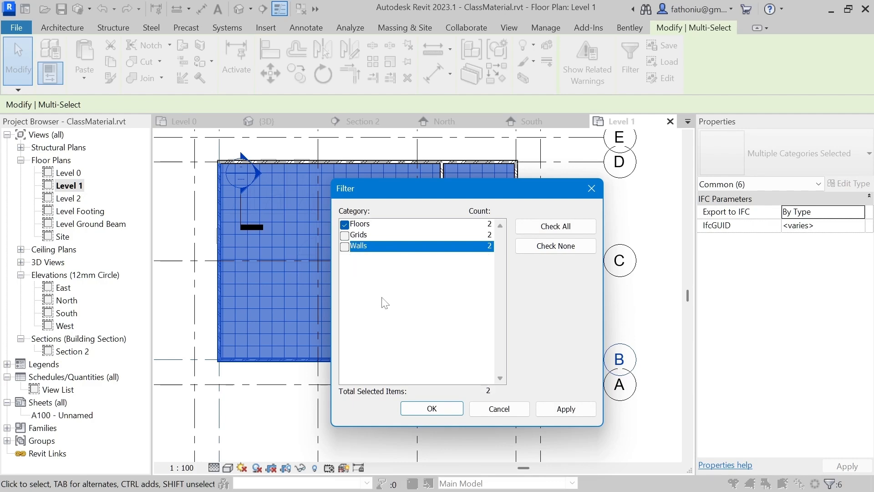
click(431, 408)
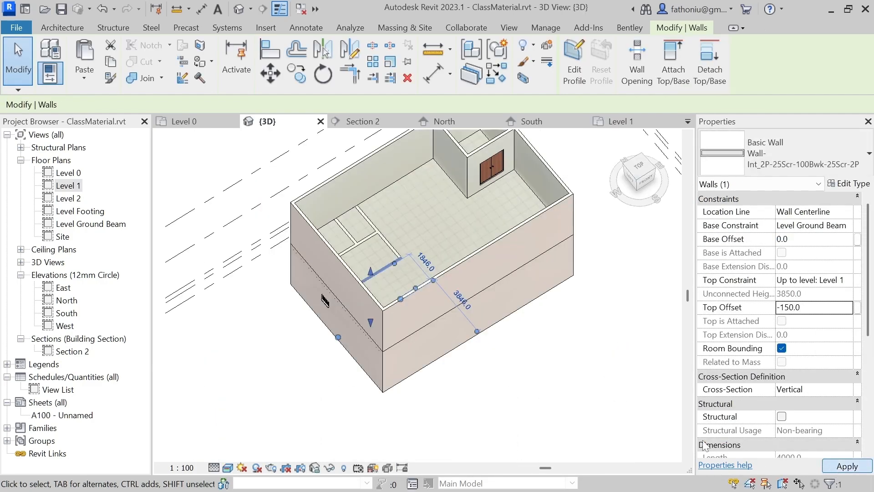
Set the top offset of the four remaining toilet-block walls, including the cubicle partitions, to -150 in the 3D view
click(582, 401)
scroll(416, 247, up, 3)
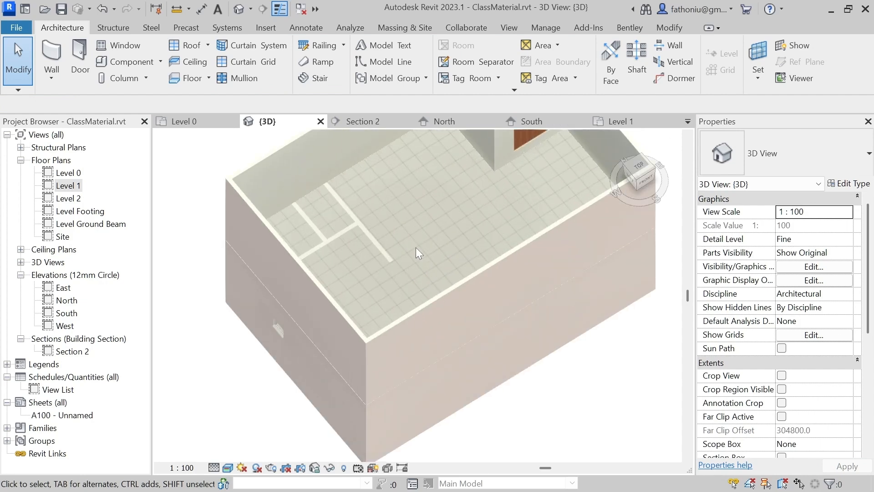
shift+middle_drag(416, 248, 315, 248)
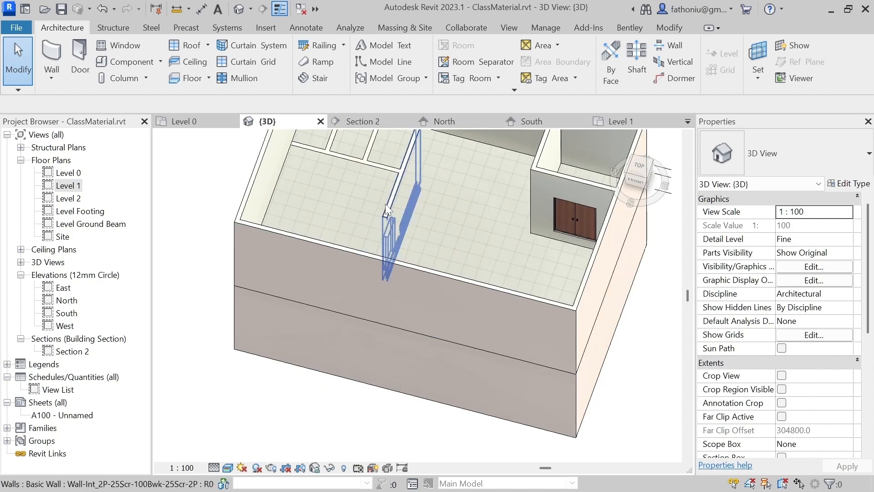
click(388, 205)
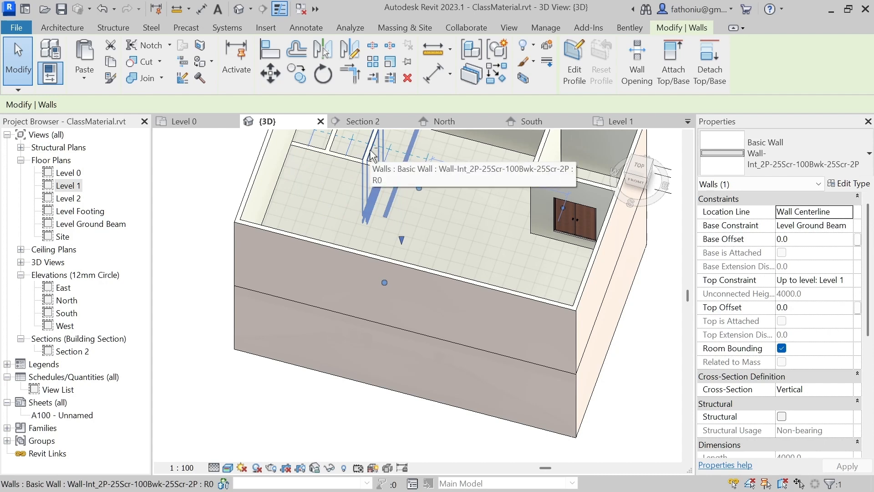
ctrl+click(378, 166)
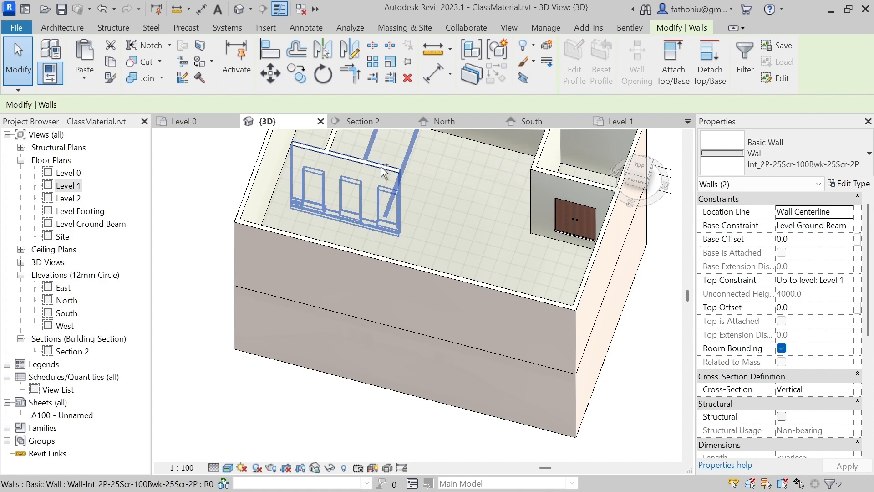
ctrl+click(337, 148)
ctrl+click(337, 148)
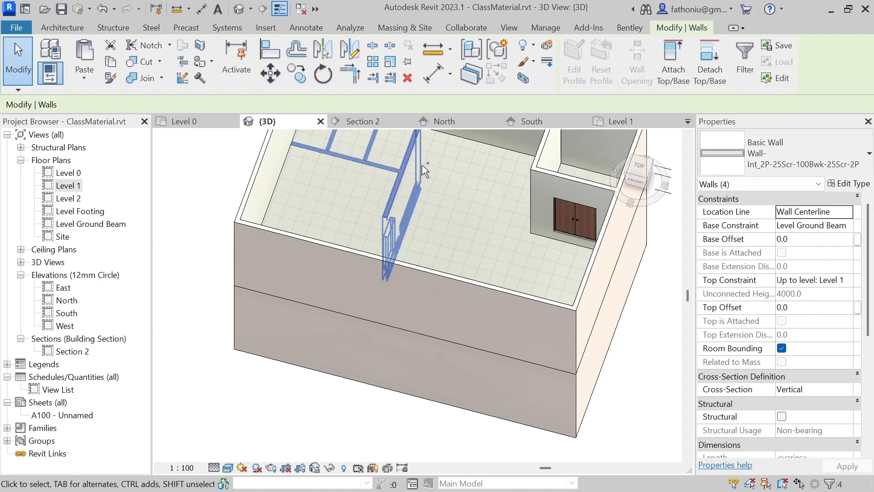
click(808, 307)
text(-150)
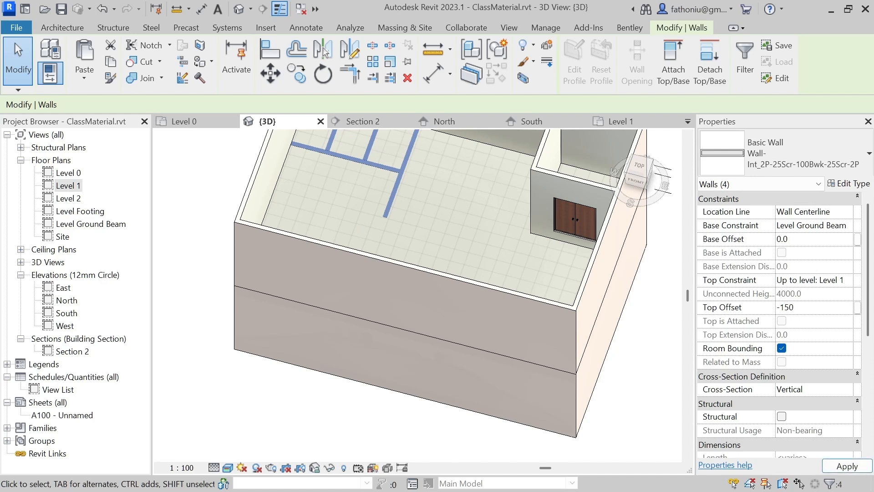
click(849, 470)
click(179, 205)
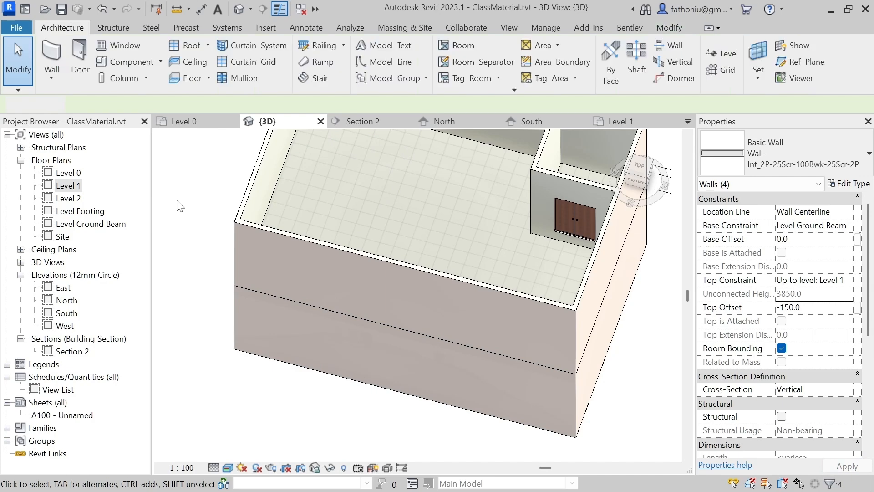
Examine the building's exterior walls and the Level 1 floor from several angles in the 3D view
scroll(180, 205, down, 2)
shift+middle_drag(365, 193, 406, 226)
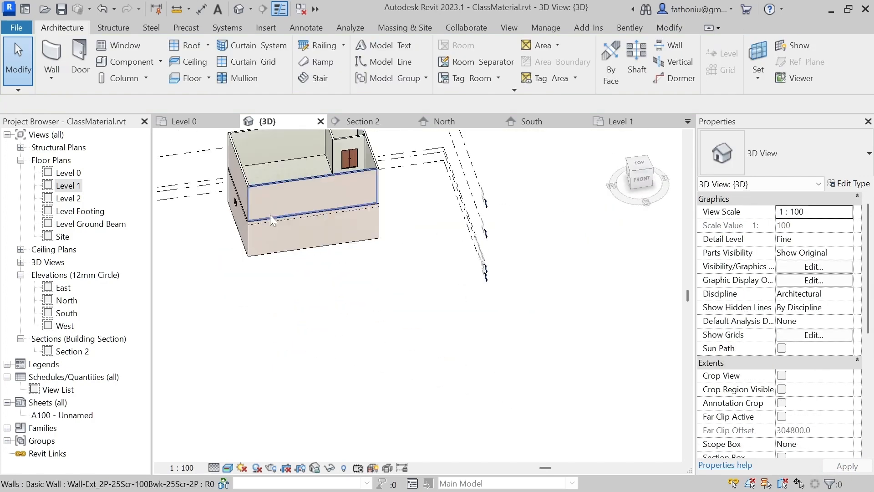
shift+middle_drag(308, 285, 460, 214)
scroll(453, 290, up, 2)
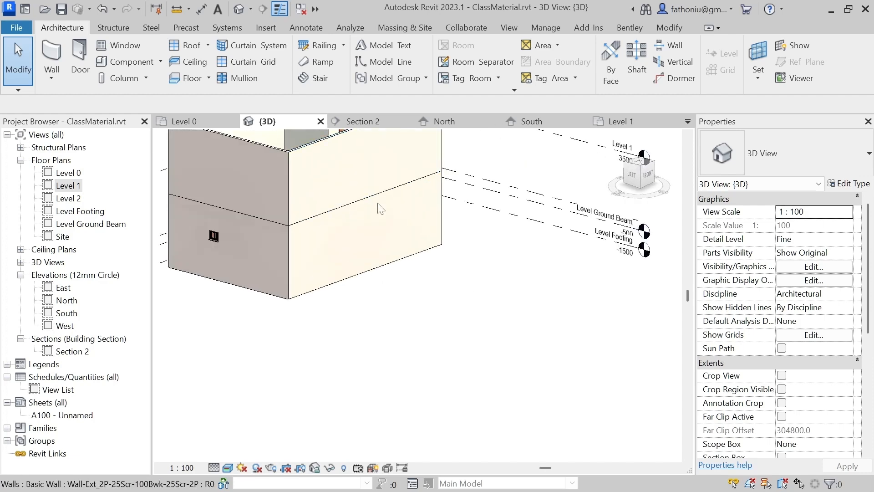
shift+middle_drag(517, 289, 411, 395)
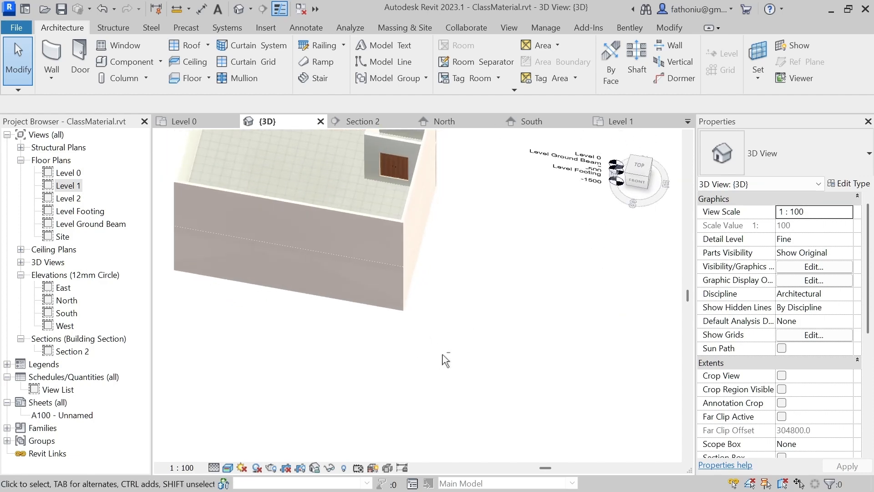
scroll(424, 364, down, 5)
shift+middle_drag(479, 320, 489, 392)
Open Section 2 from its marker in the Level 0 plan and inspect where the toilet wall meets the Level 1 floor
double_click(77, 173)
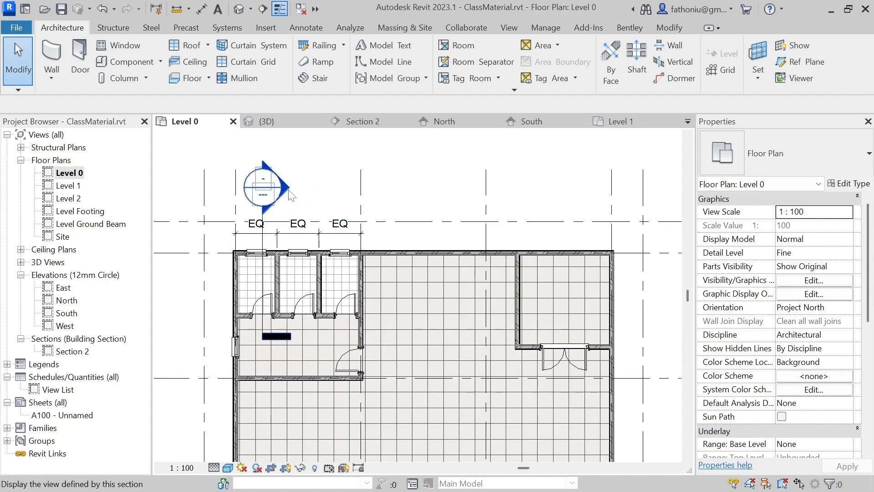
double_click(287, 190)
scroll(385, 213, down, 2)
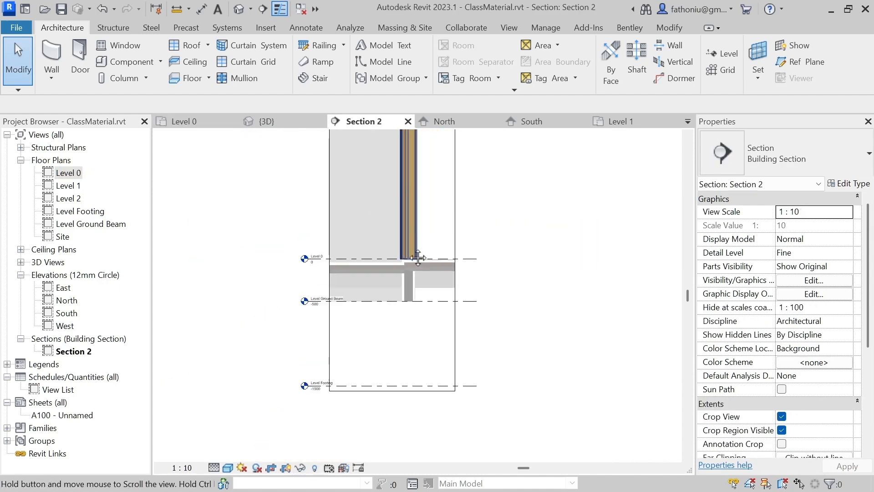
scroll(420, 409, down, 2)
scroll(424, 284, up, 4)
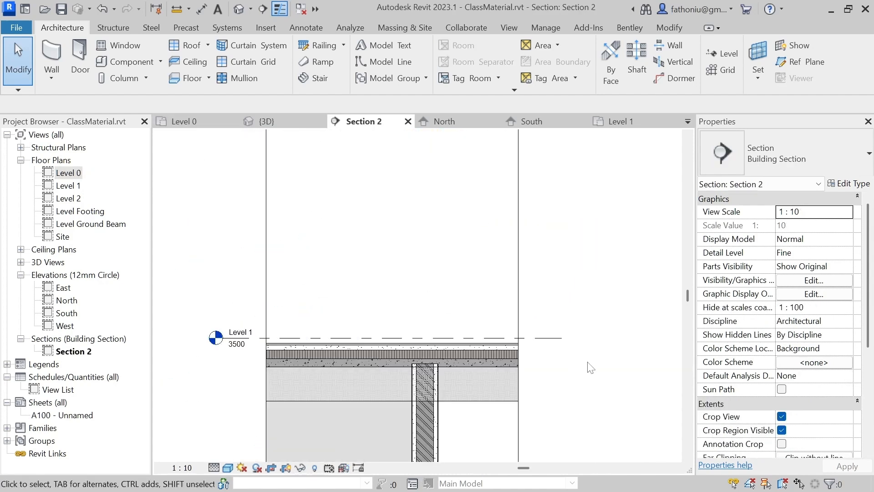
middle_drag(587, 363, 586, 322)
scroll(586, 320, up, 1)
Change the Level 1 floor's type to Floor-Upper_160mmConc-CorusComFlor51 in Section 2
click(448, 327)
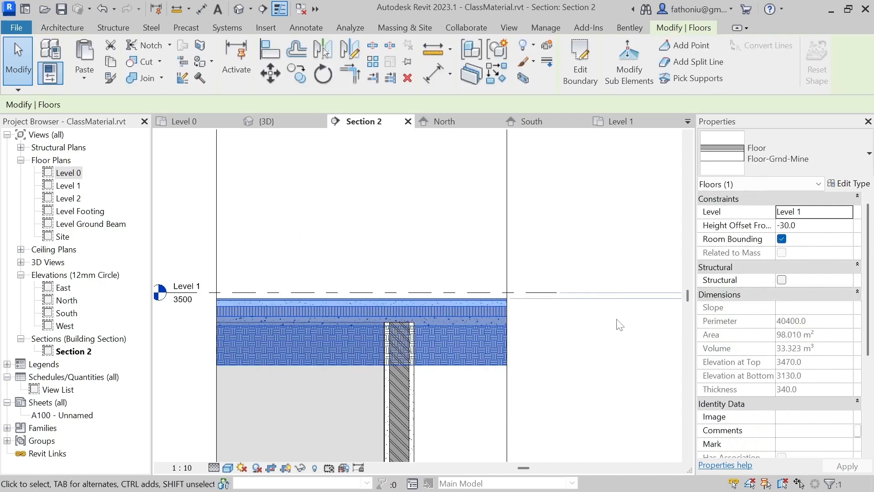
click(850, 184)
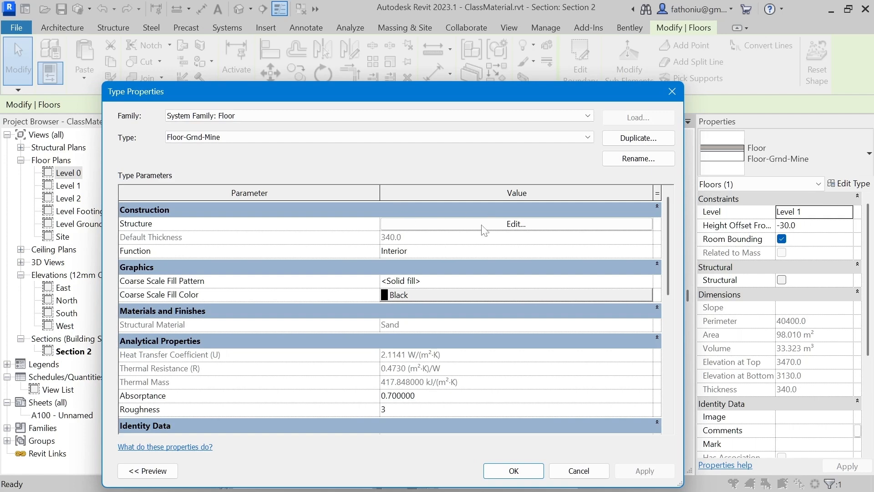
click(671, 92)
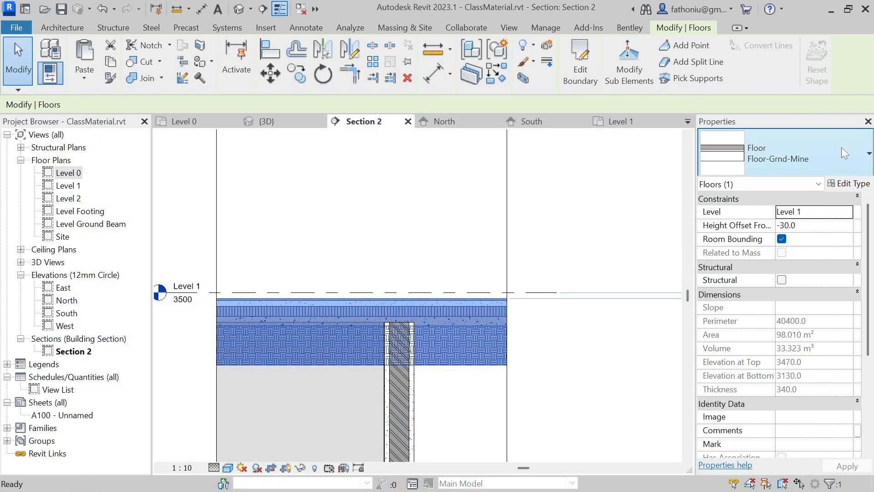
click(868, 157)
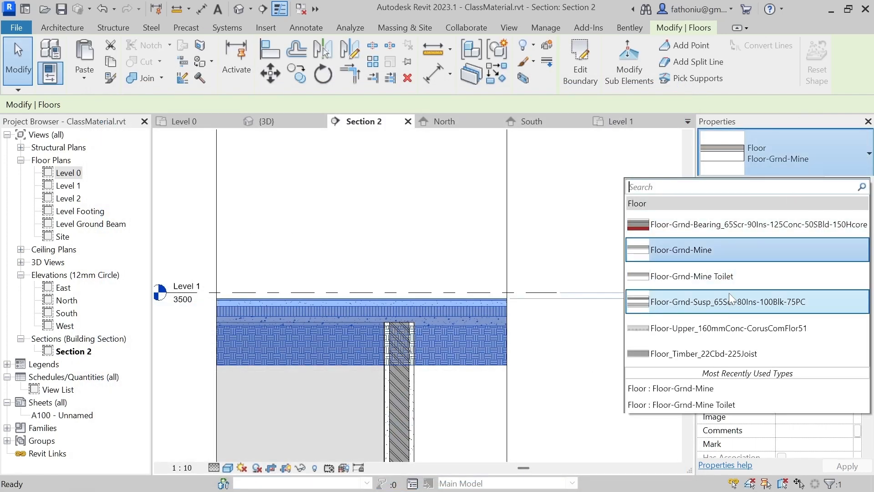
click(705, 336)
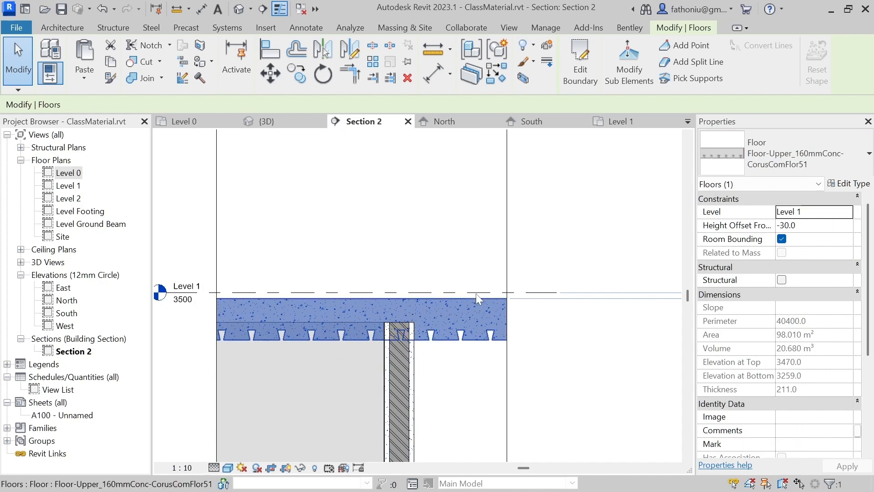
Check the Level 1 floor's type properties and the available floor types, keeping Floor-Upper_160mmConc-CorusComFlor51
click(847, 184)
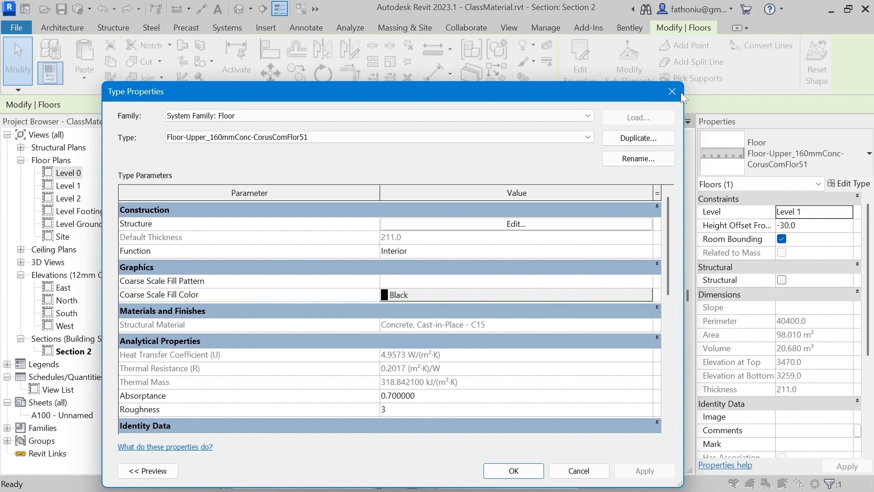
click(672, 92)
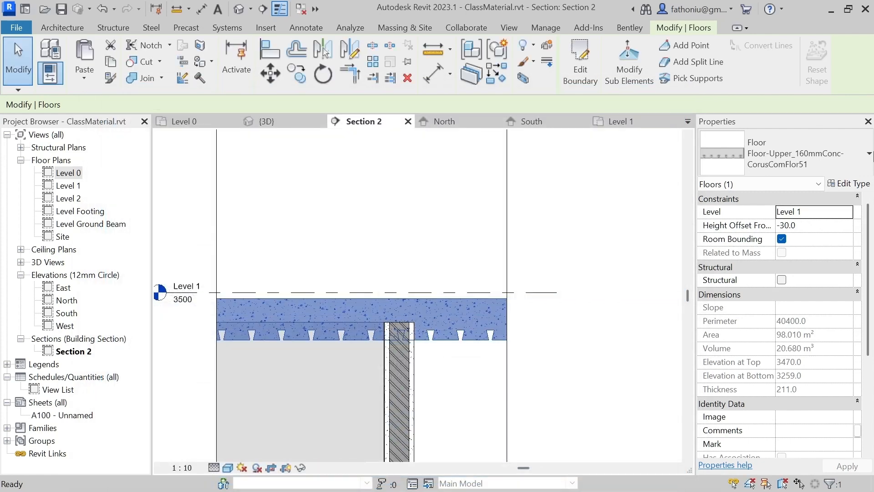
click(759, 157)
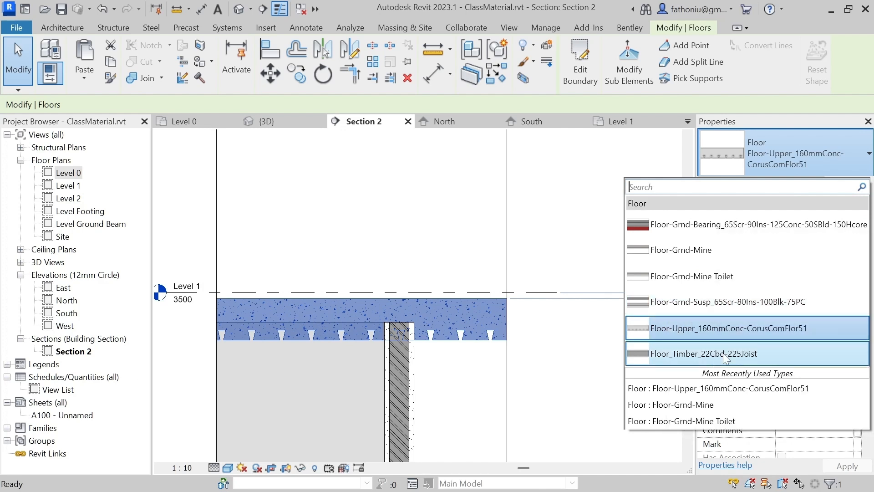
click(726, 333)
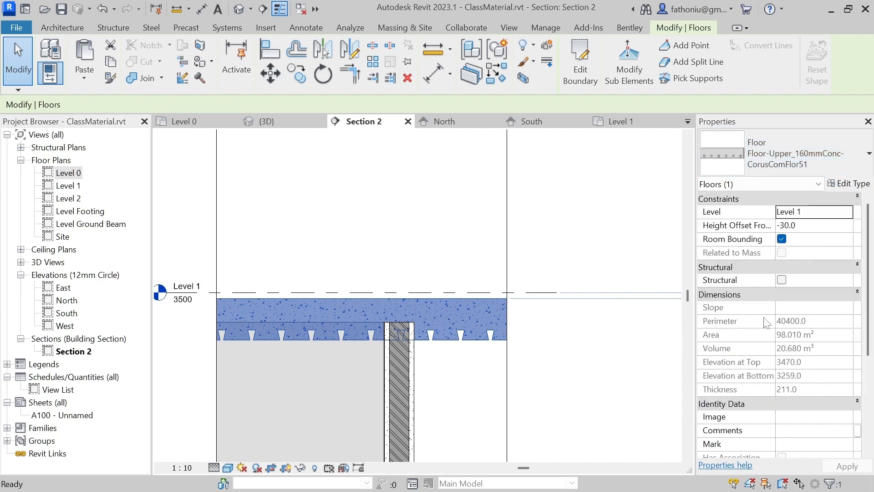
click(653, 187)
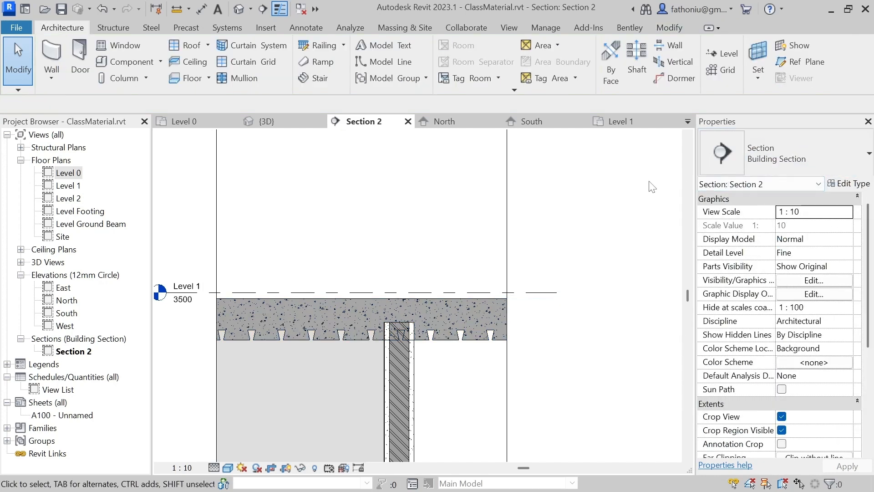
Set the Level 1 floor's height offset from level to 0 in Section 2
scroll(467, 295, down, 6)
middle_drag(538, 295, 614, 284)
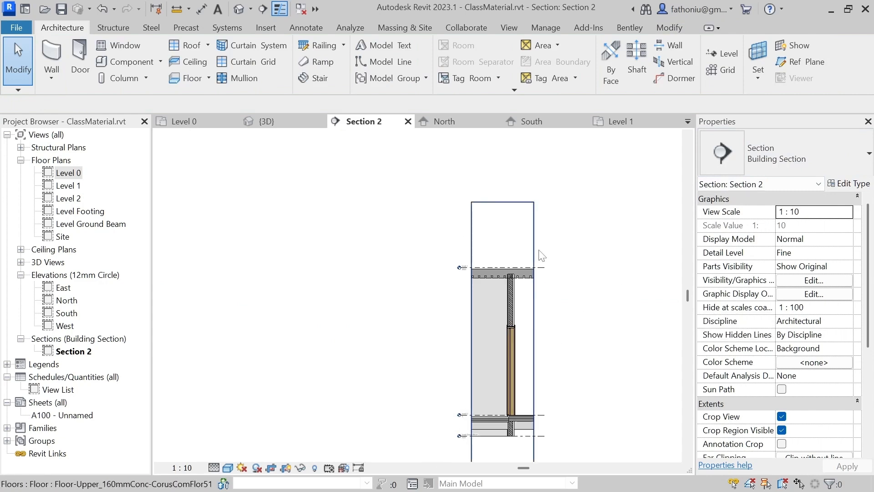
click(491, 270)
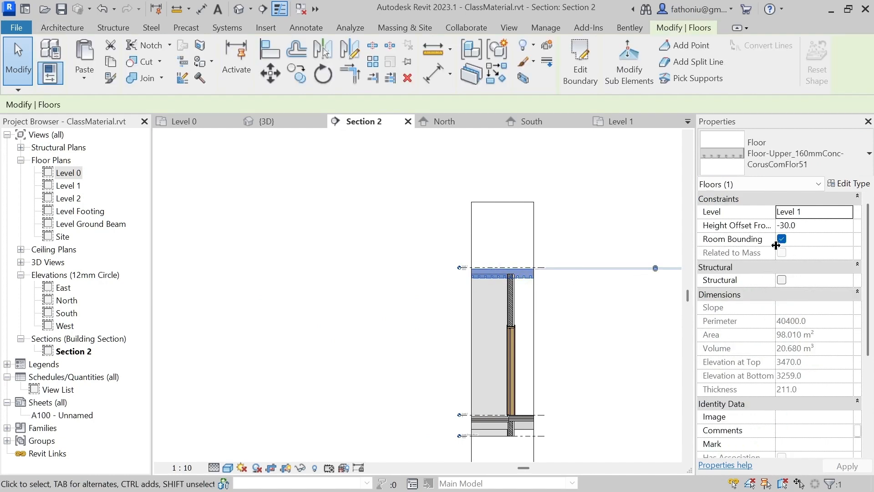
click(799, 229)
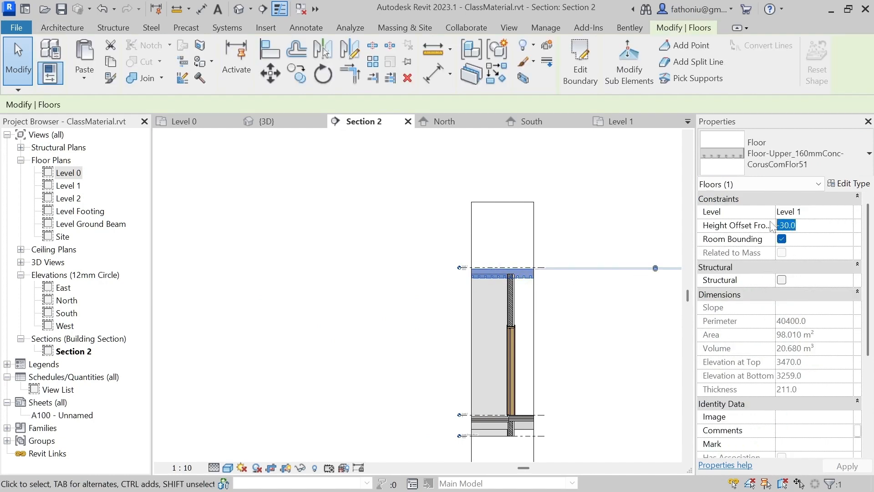
text(0)
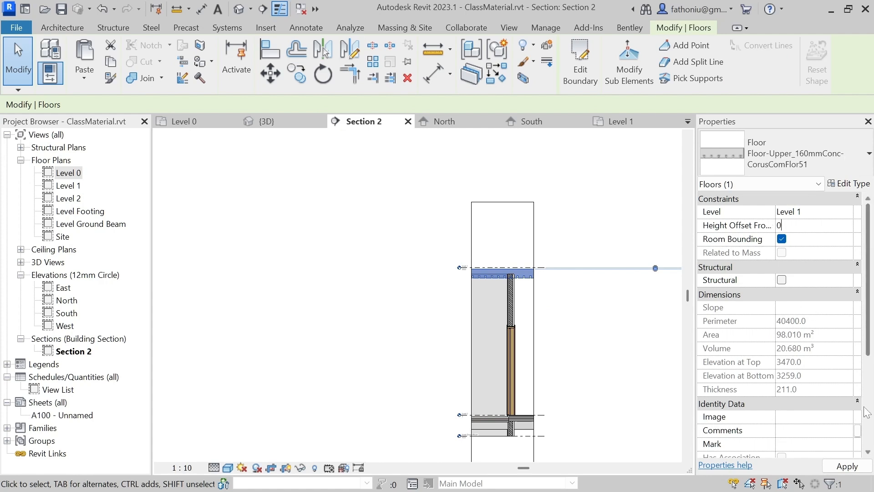
click(847, 467)
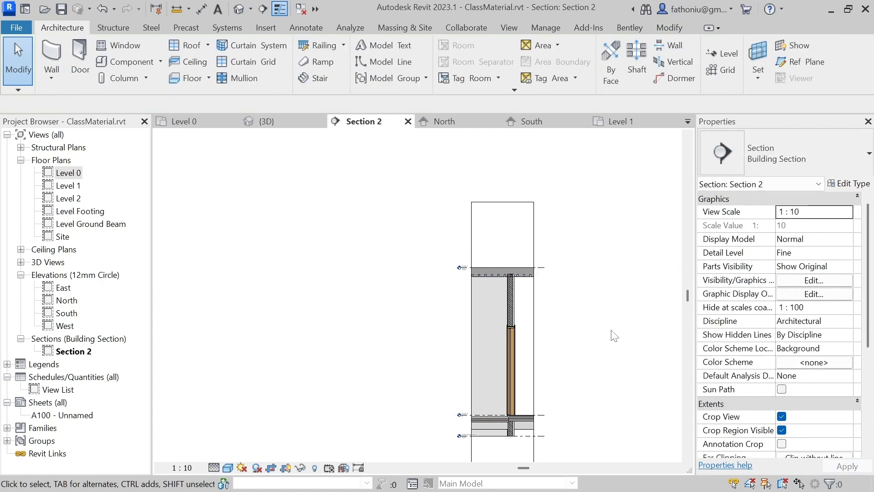
scroll(530, 253, up, 2)
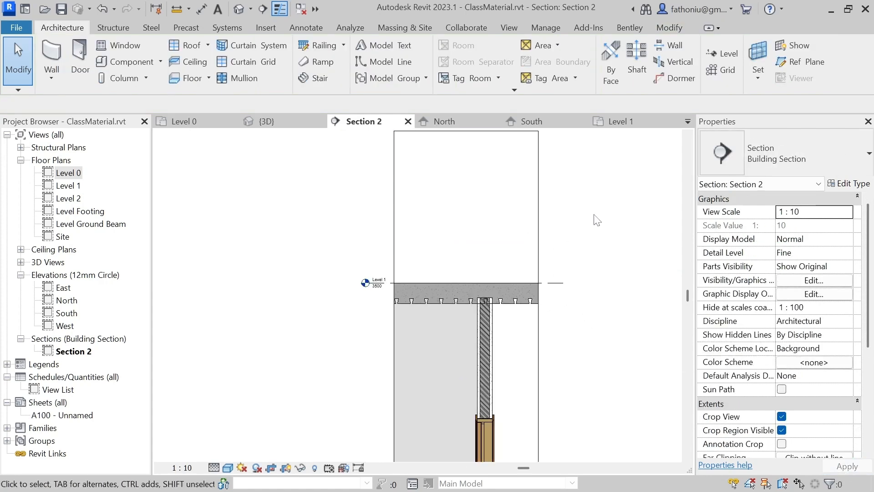